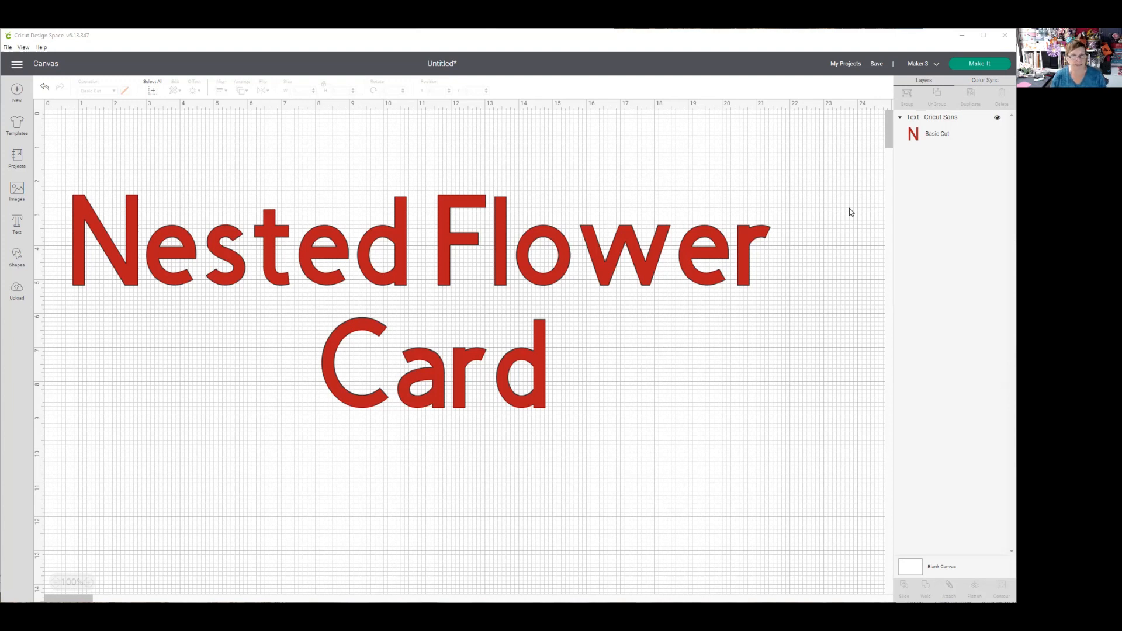
- Hide the red title text and add a square shape, placing it on the open canvas at about X 4.6, Y 2.1
left_click(997, 119)
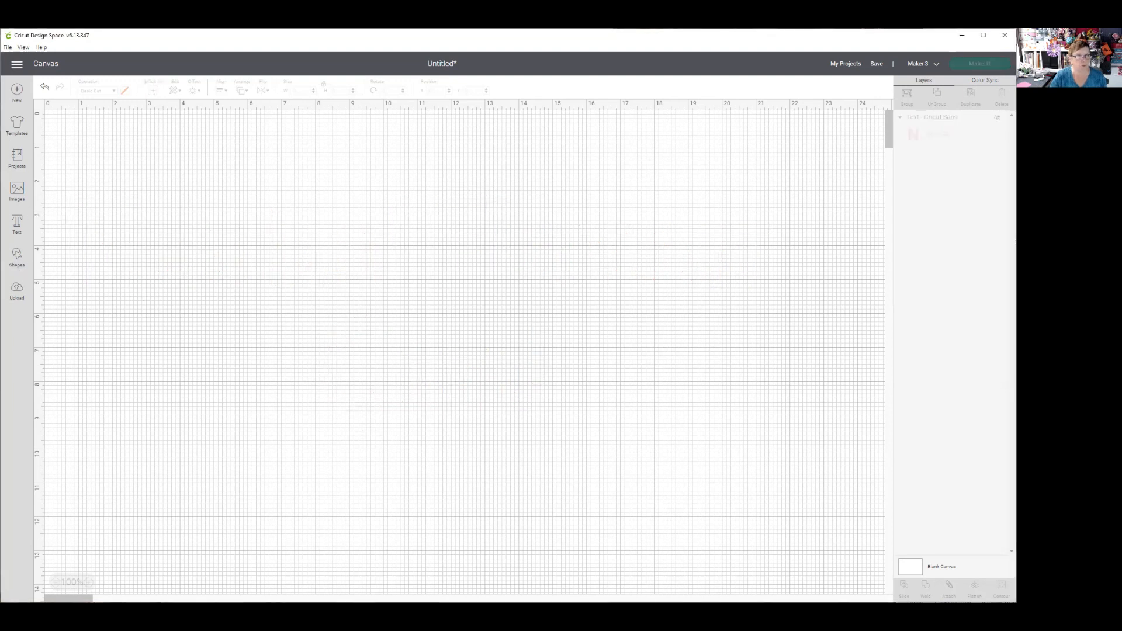
left_click(17, 258)
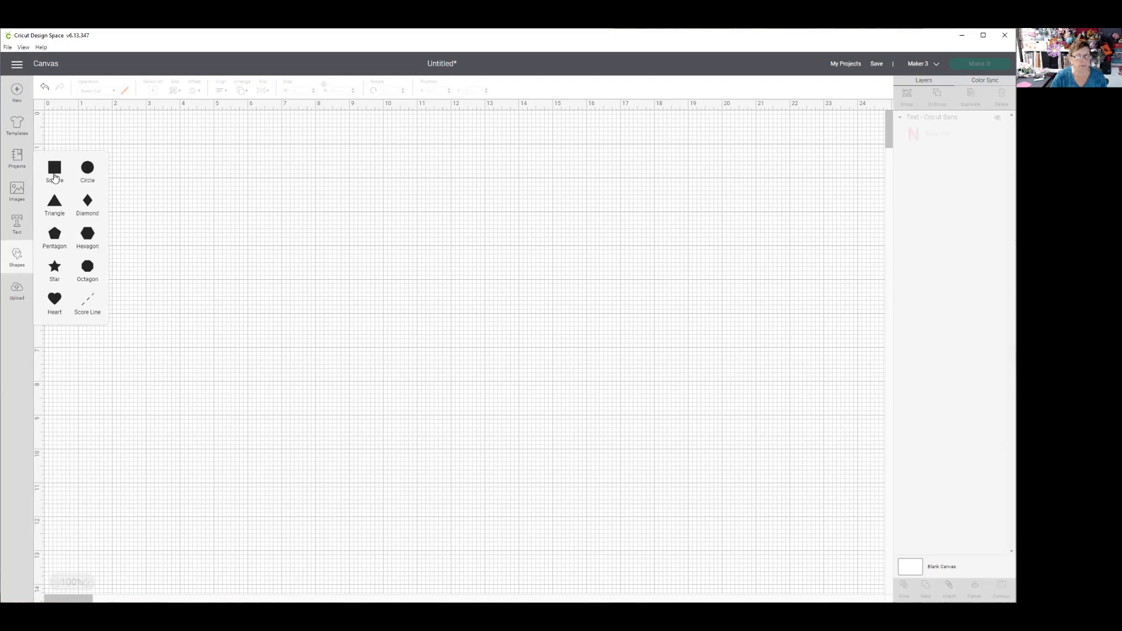
left_click(53, 177)
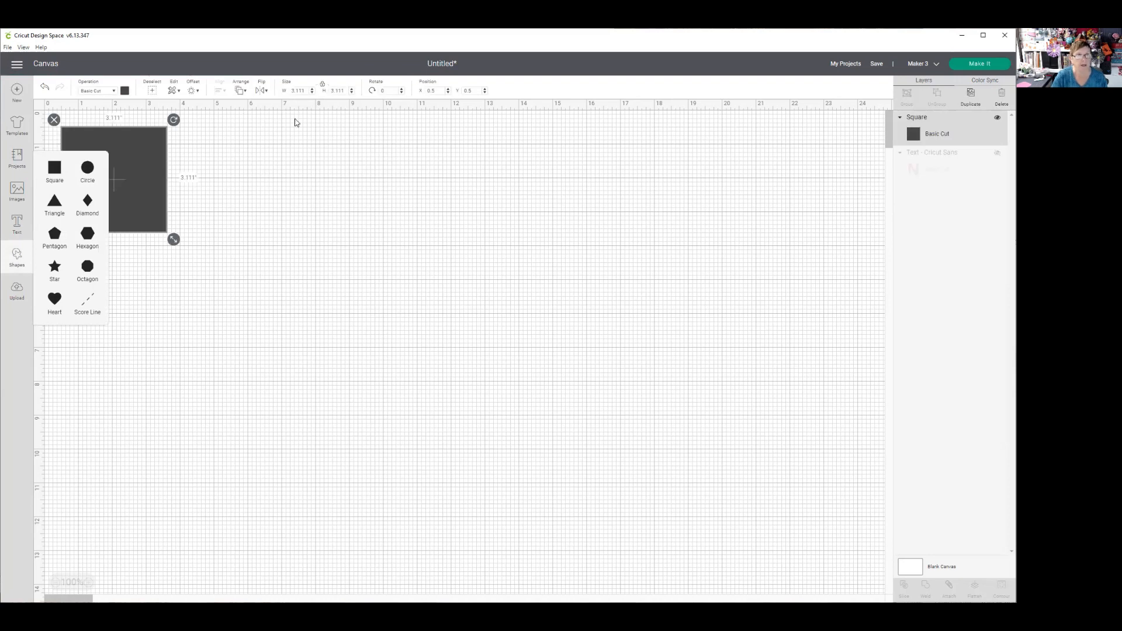
left_click_drag(141, 154, 280, 205)
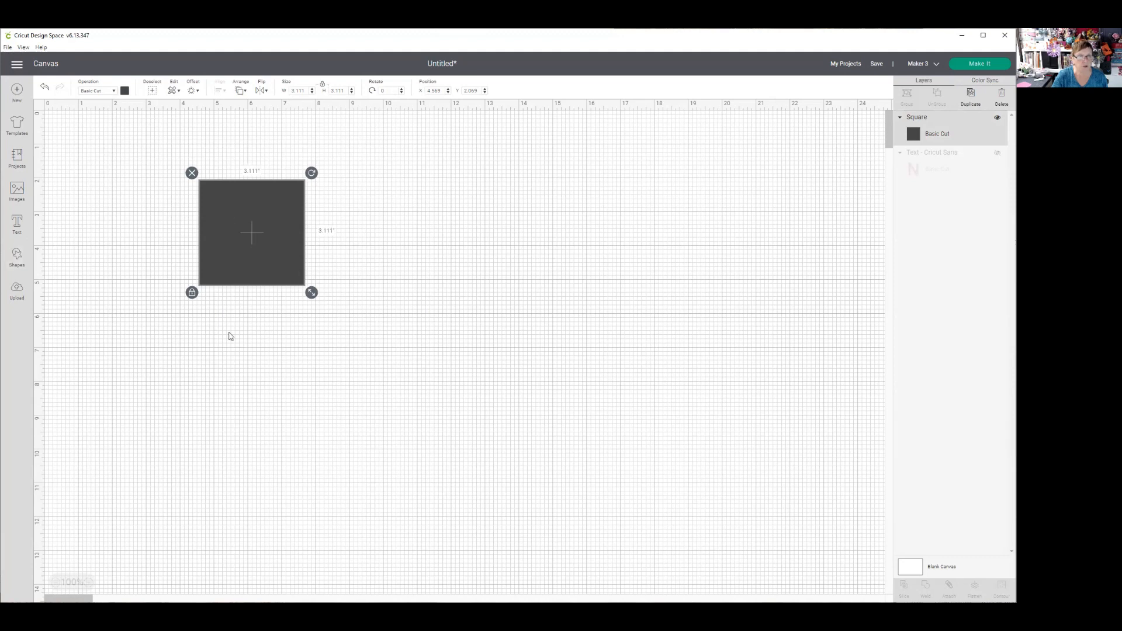
- Unlock the square's proportions and resize it to 10 in wide by 5 in high
left_click(192, 293)
left_click(306, 91)
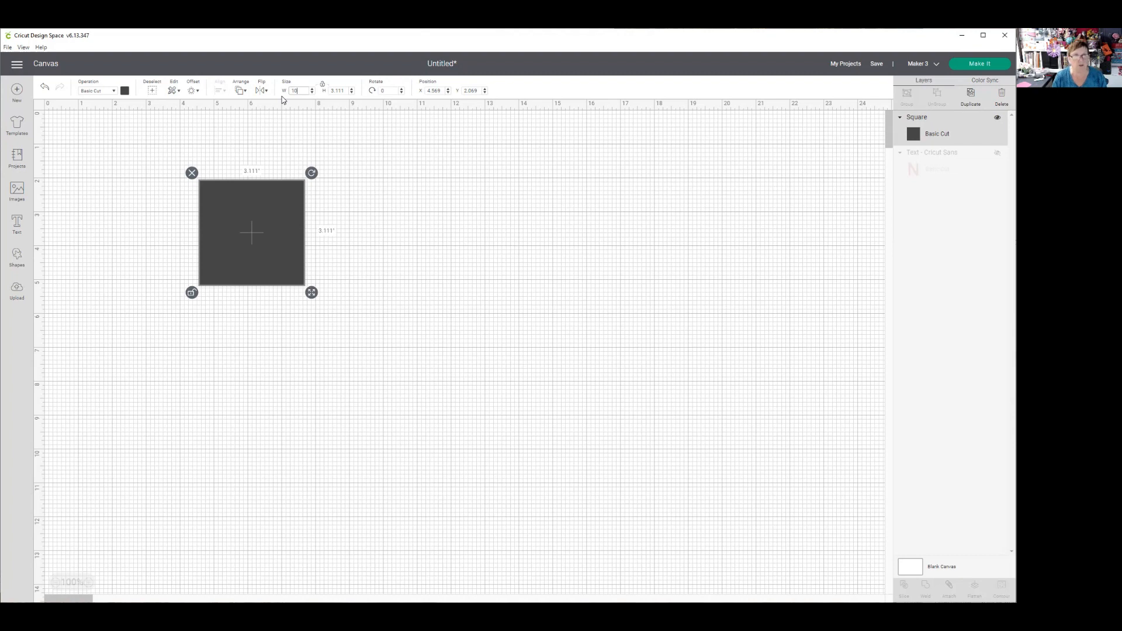
key("Tab")
type("5")
key("Tab")
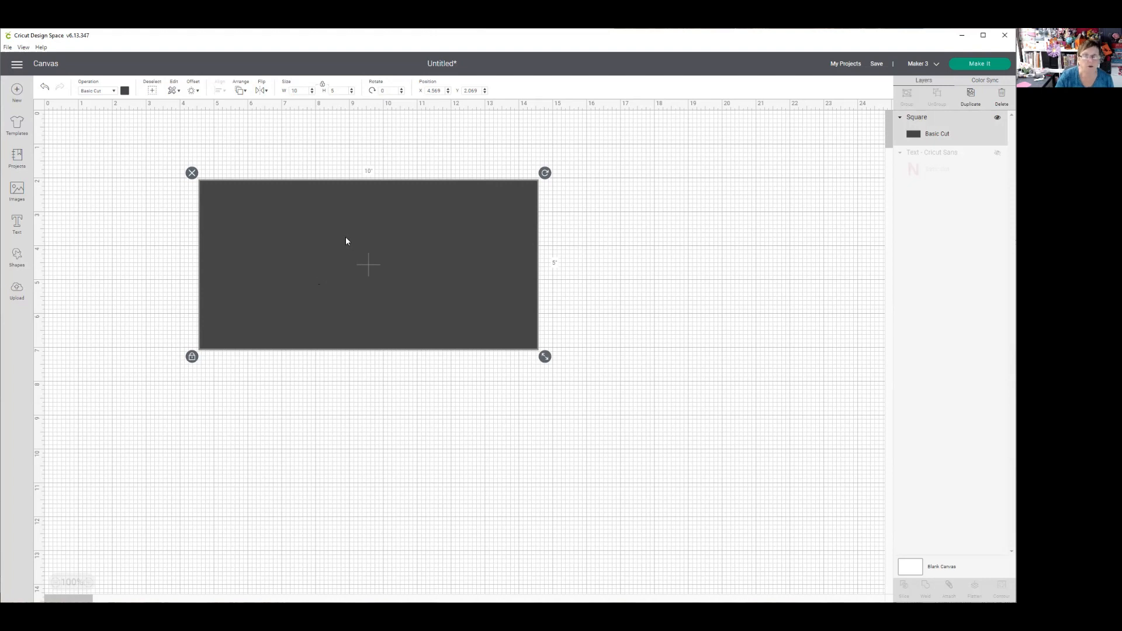
- Recolor the rectangle light yellow and move it to about X 2, Y 1.1 on the canvas
left_click(124, 91)
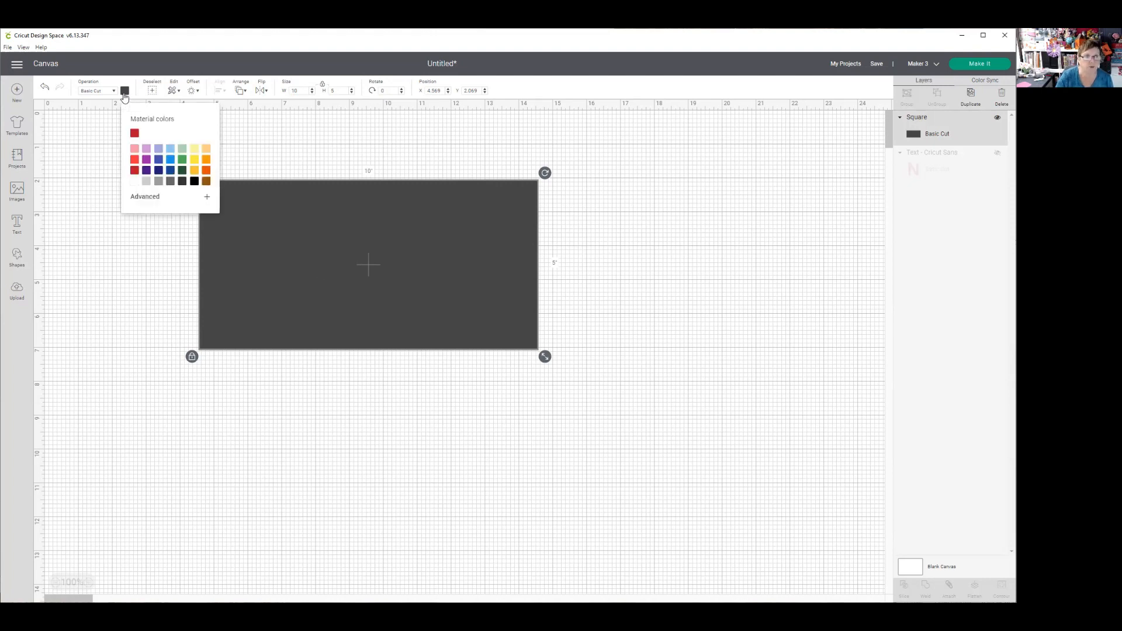
left_click(193, 149)
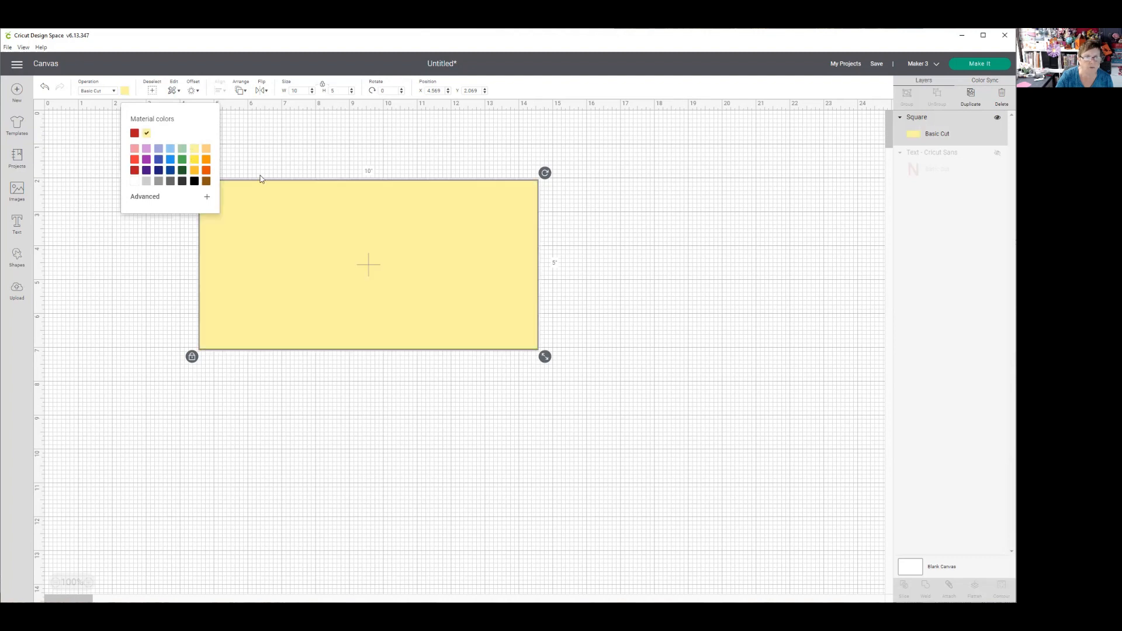
left_click(316, 430)
left_click_drag(371, 257, 285, 224)
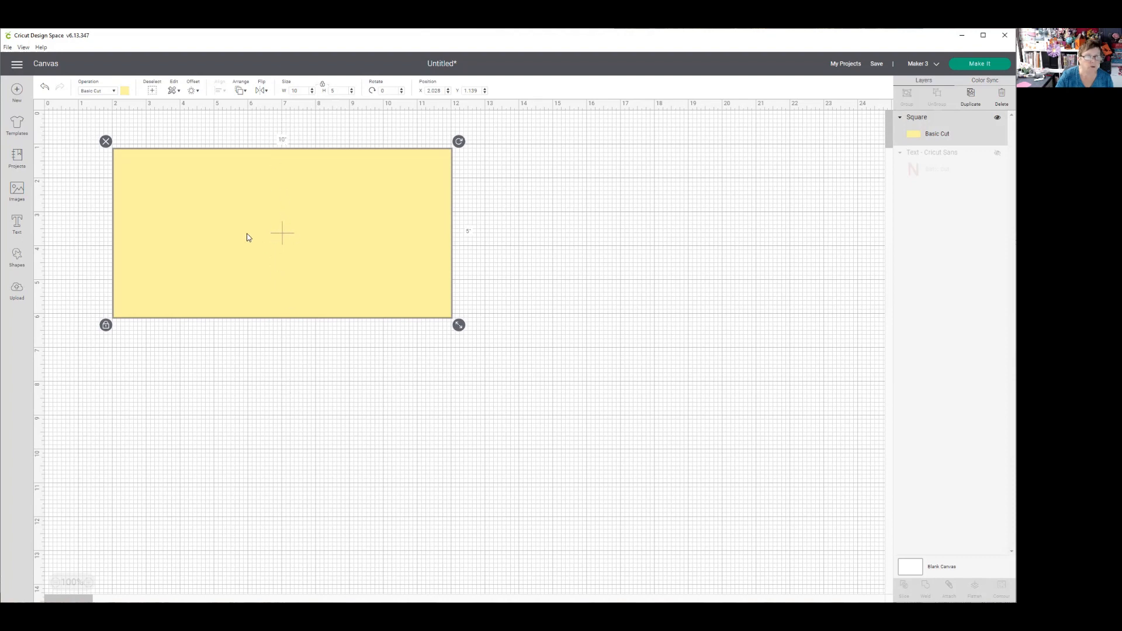
left_click(21, 260)
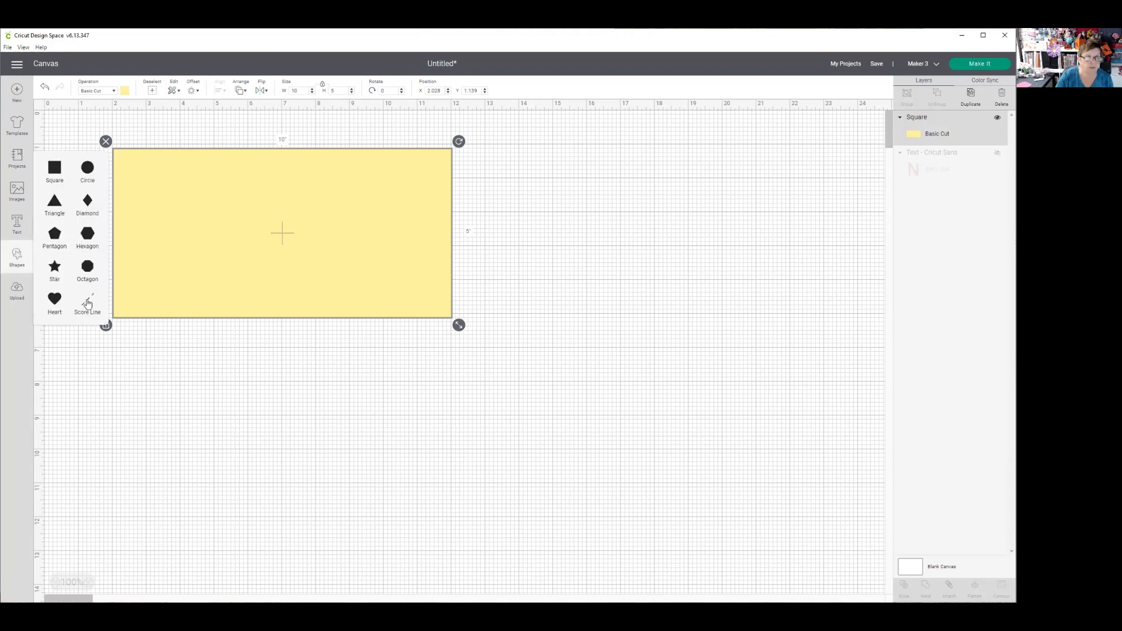
left_click(87, 303)
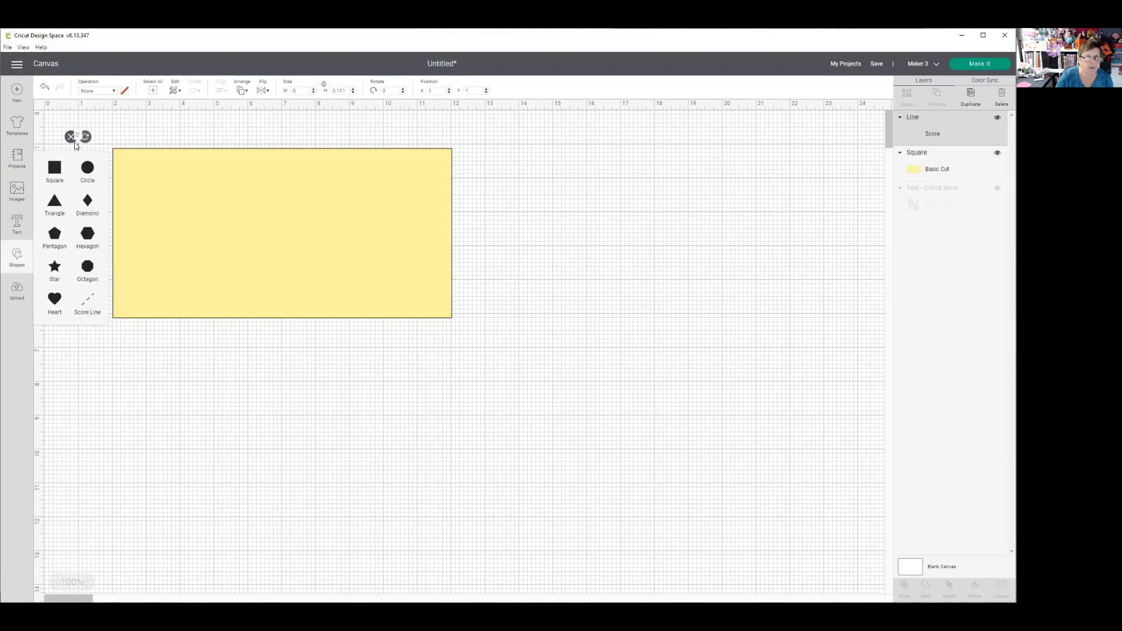
key("Delete")
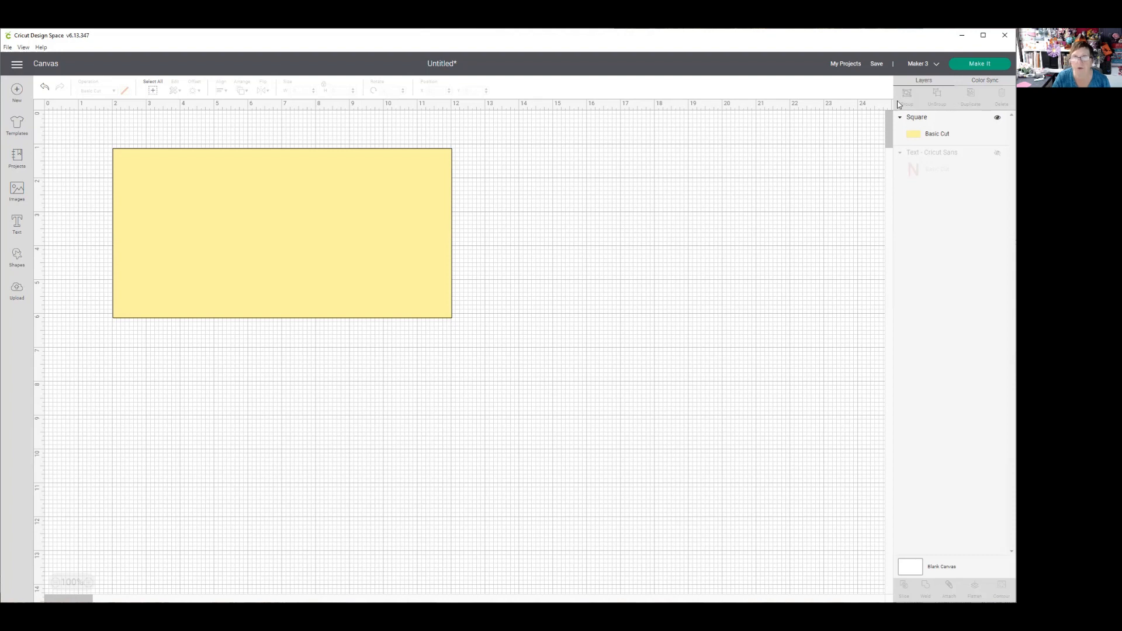
- Add a score line over the yellow rectangle and set its height to 5 in
left_click(18, 260)
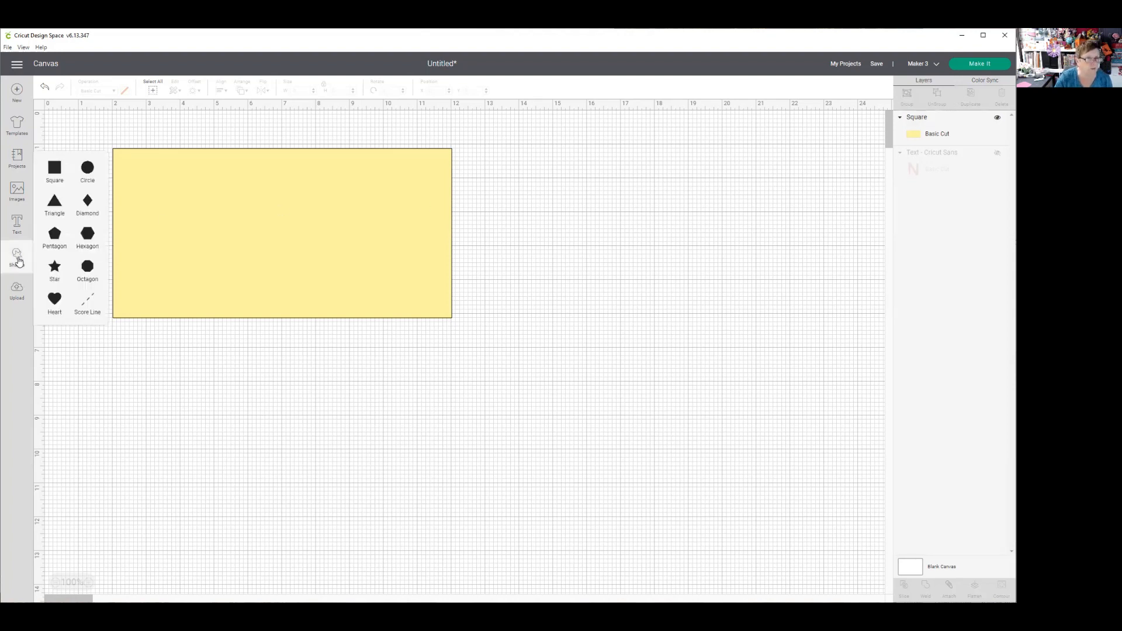
left_click(86, 307)
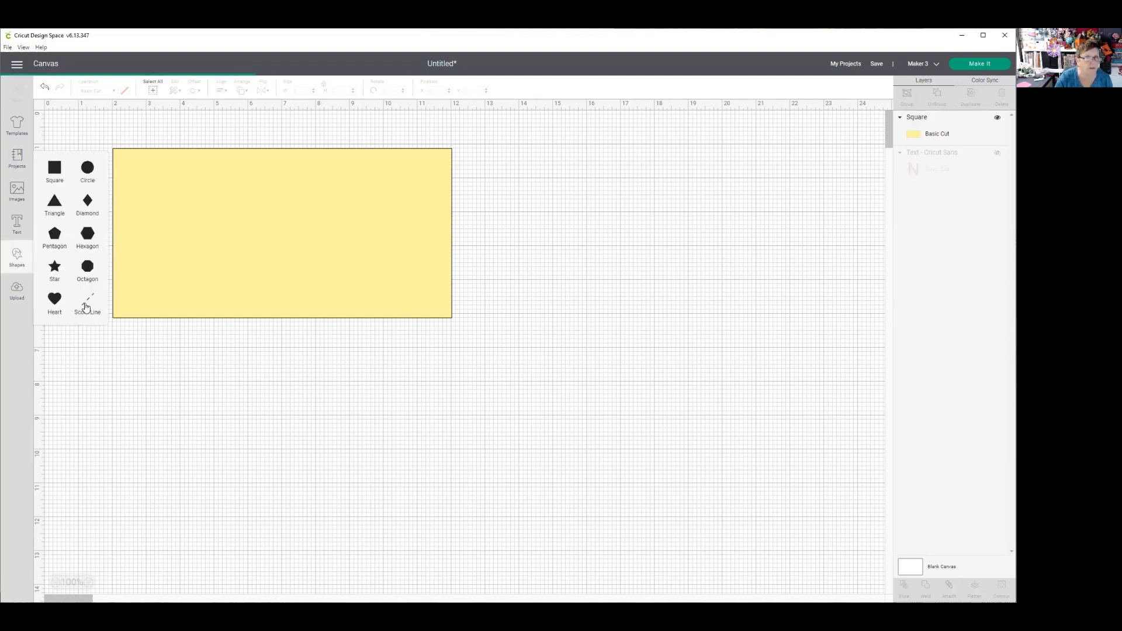
left_click(183, 378)
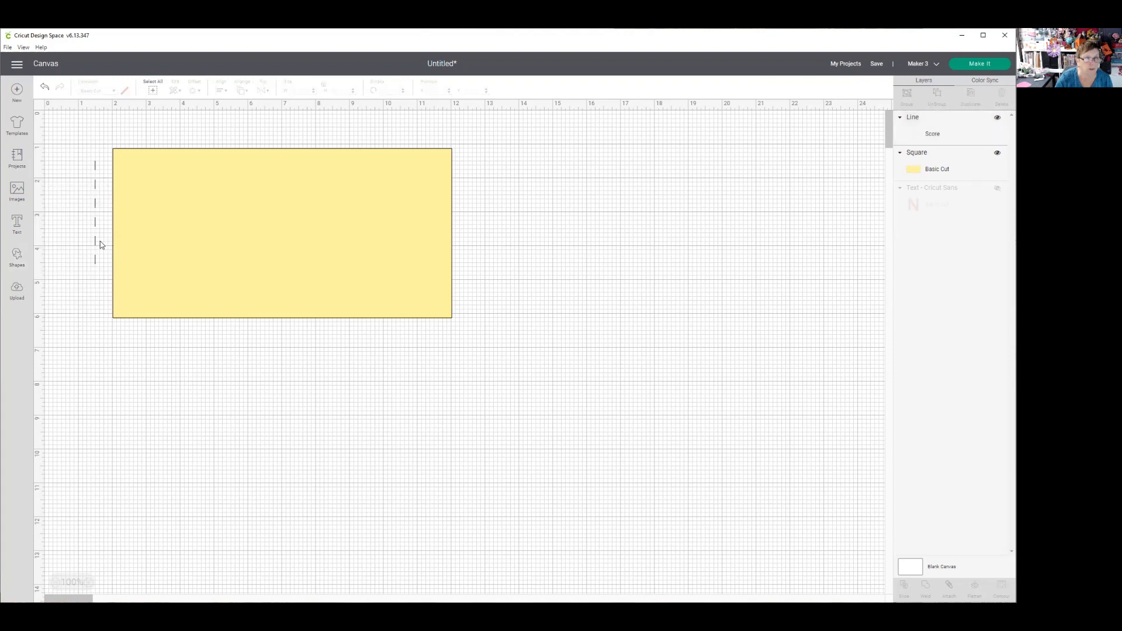
left_click_drag(96, 244, 250, 267)
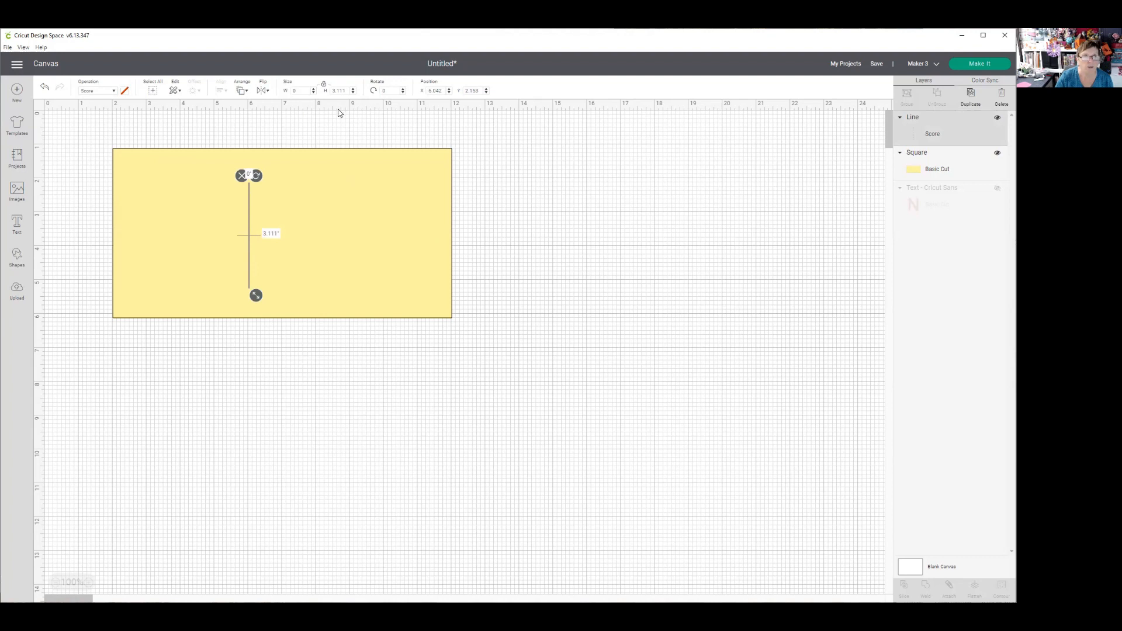
left_click_drag(348, 90, 327, 93)
type("5")
key("Return")
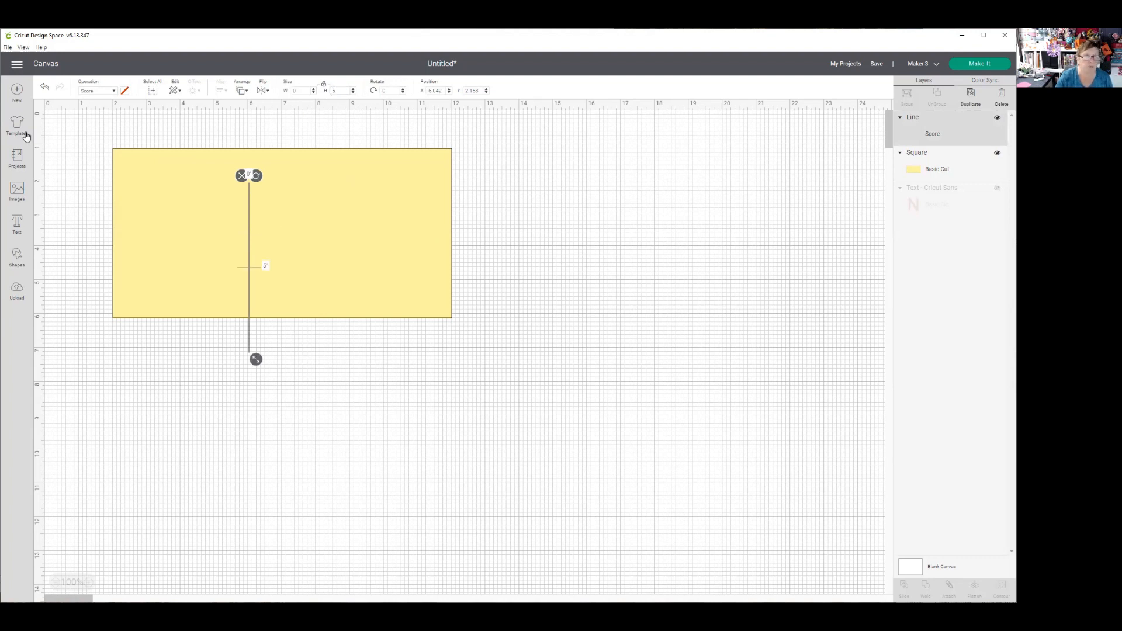
- Center the score line and the yellow rectangle on each other horizontally and vertically
left_click(63, 125)
left_click_drag(58, 123, 372, 337)
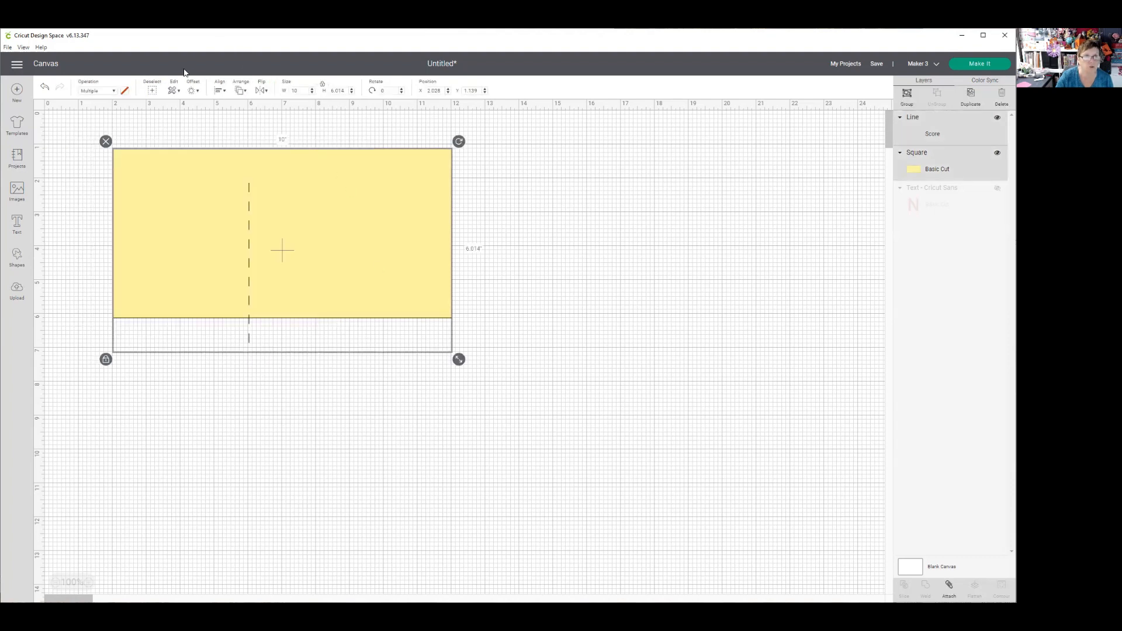
left_click(226, 92)
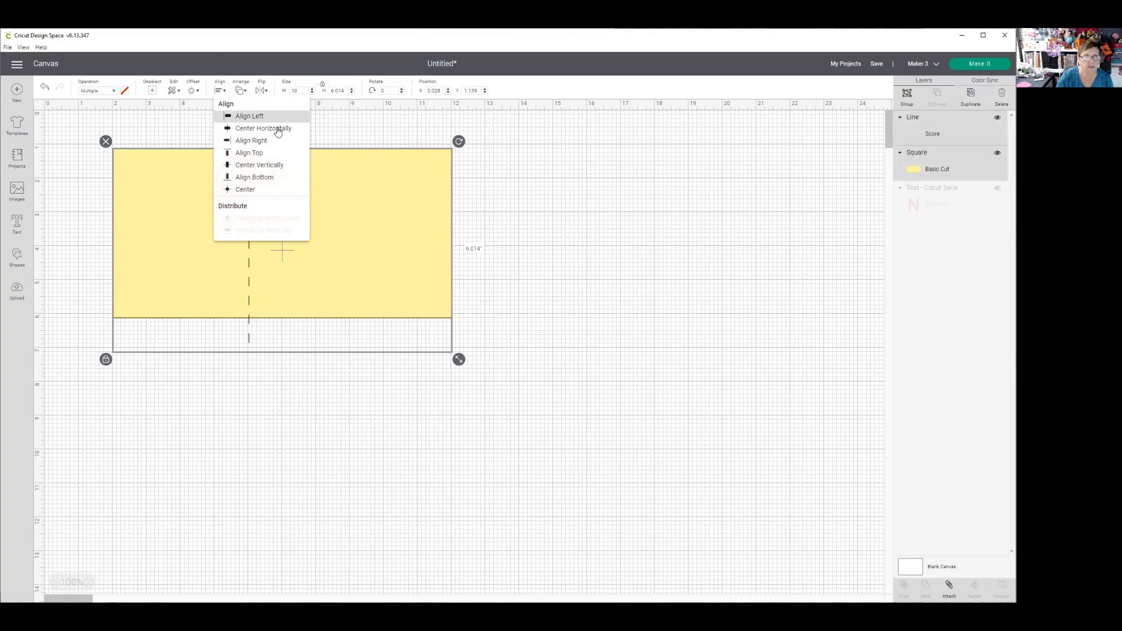
left_click(276, 124)
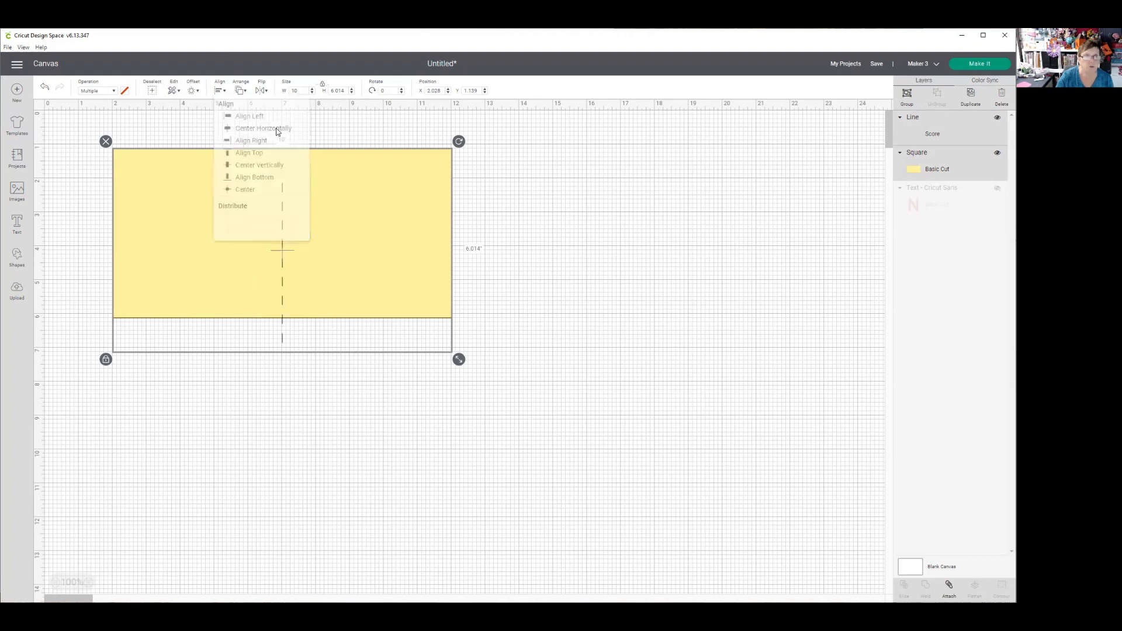
left_click(221, 91)
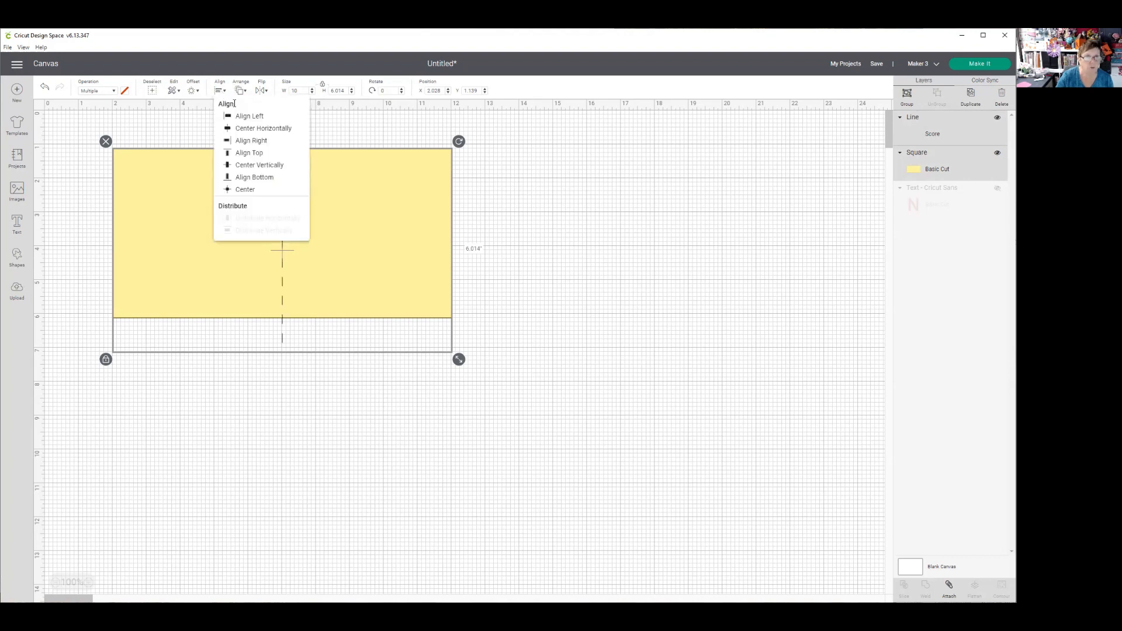
left_click(256, 166)
left_click(604, 231)
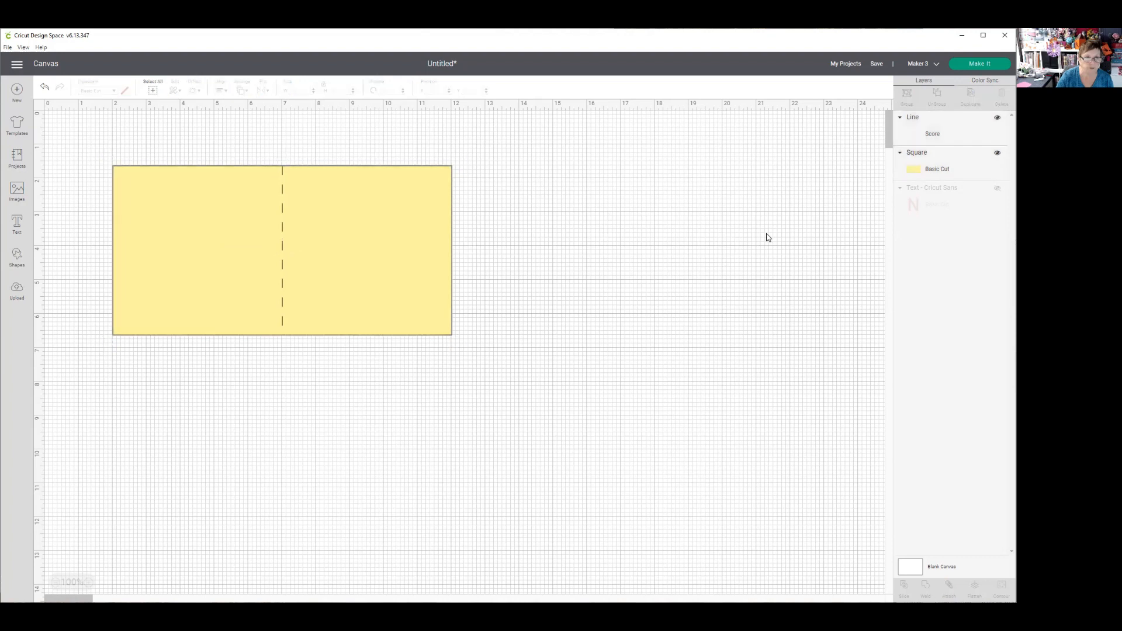
- Group and attach the score line and yellow rectangle, and move the card base to about X 16.4, Y 0.9
left_click_drag(86, 136, 506, 367)
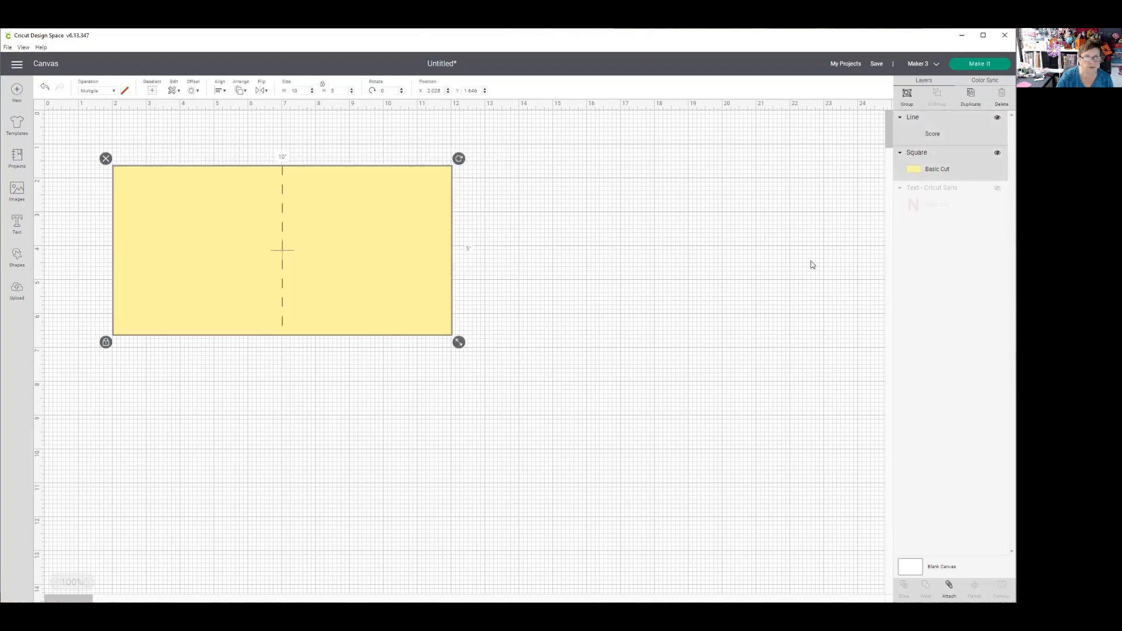
left_click(907, 95)
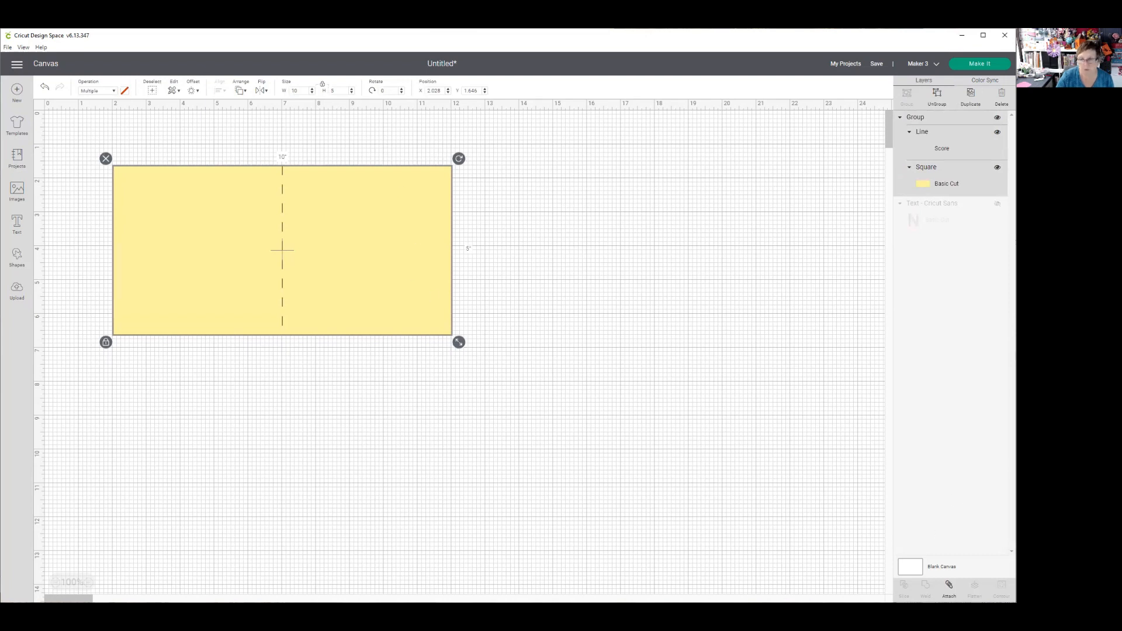
left_click(949, 586)
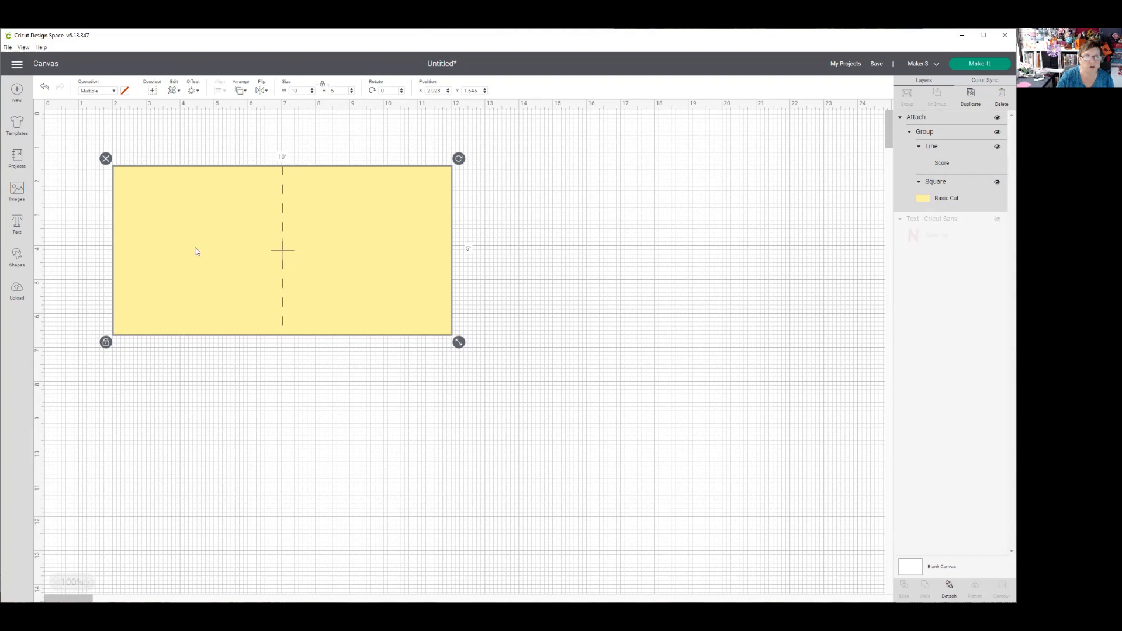
left_click_drag(150, 200, 633, 168)
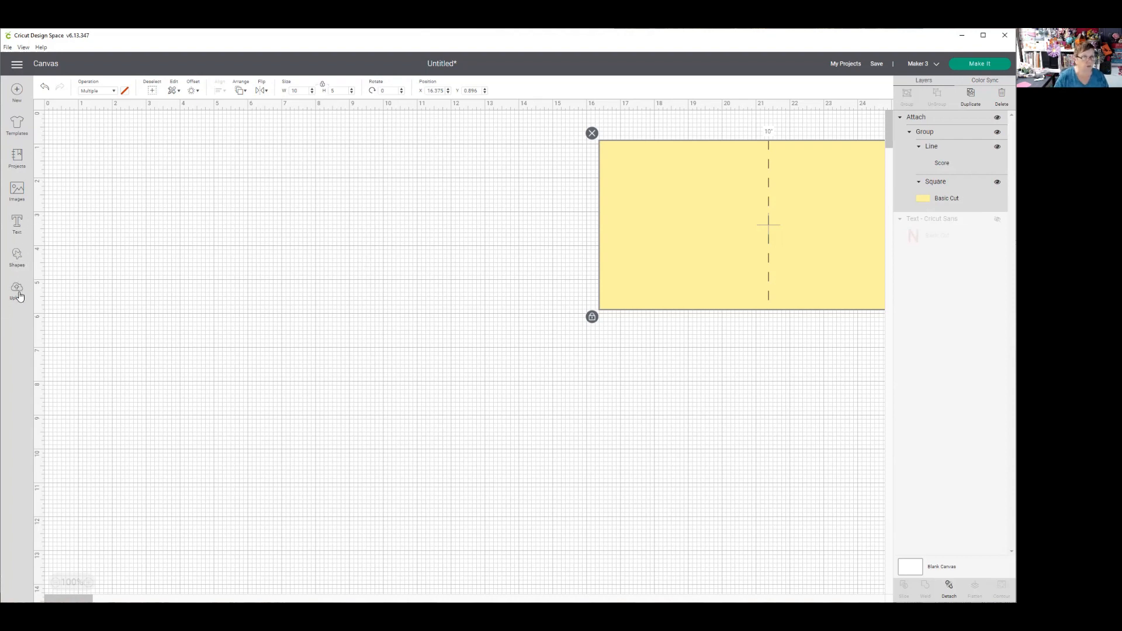
- Add another score line with a height of 1.5 in and place it just outside the card base's left edge
left_click(17, 257)
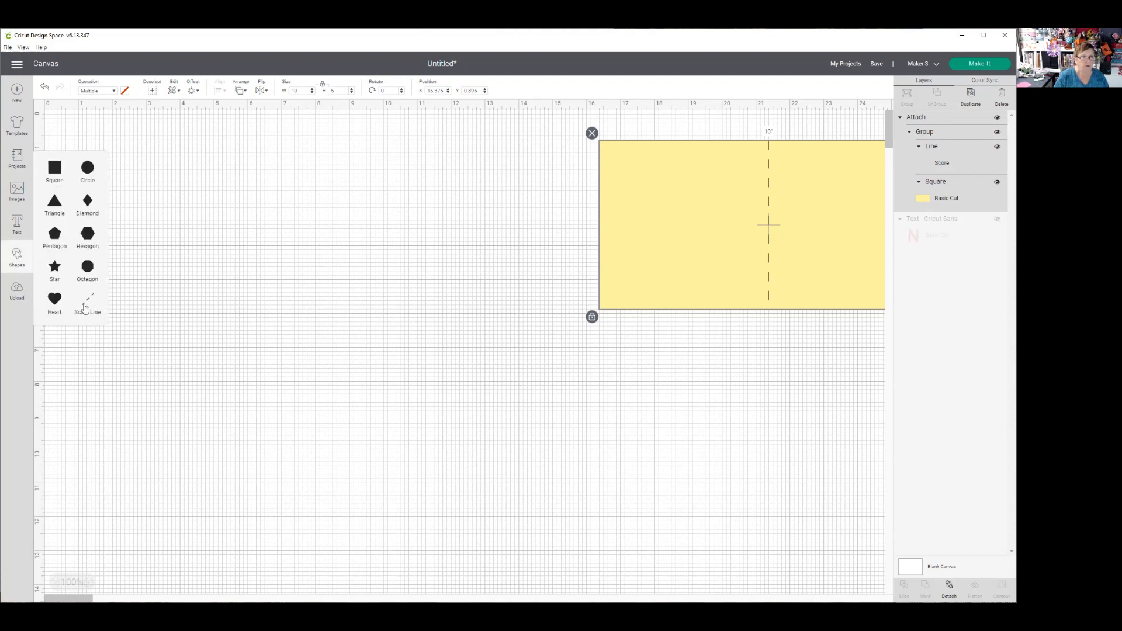
left_click(85, 307)
left_click_drag(115, 212, 631, 196)
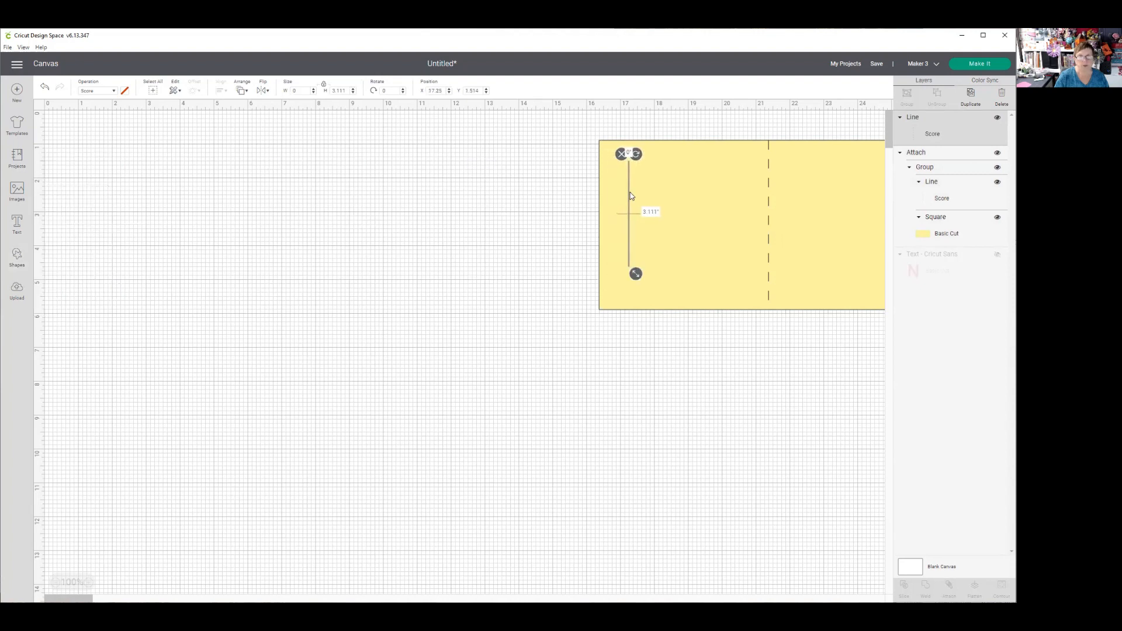
left_click_drag(637, 277, 637, 219)
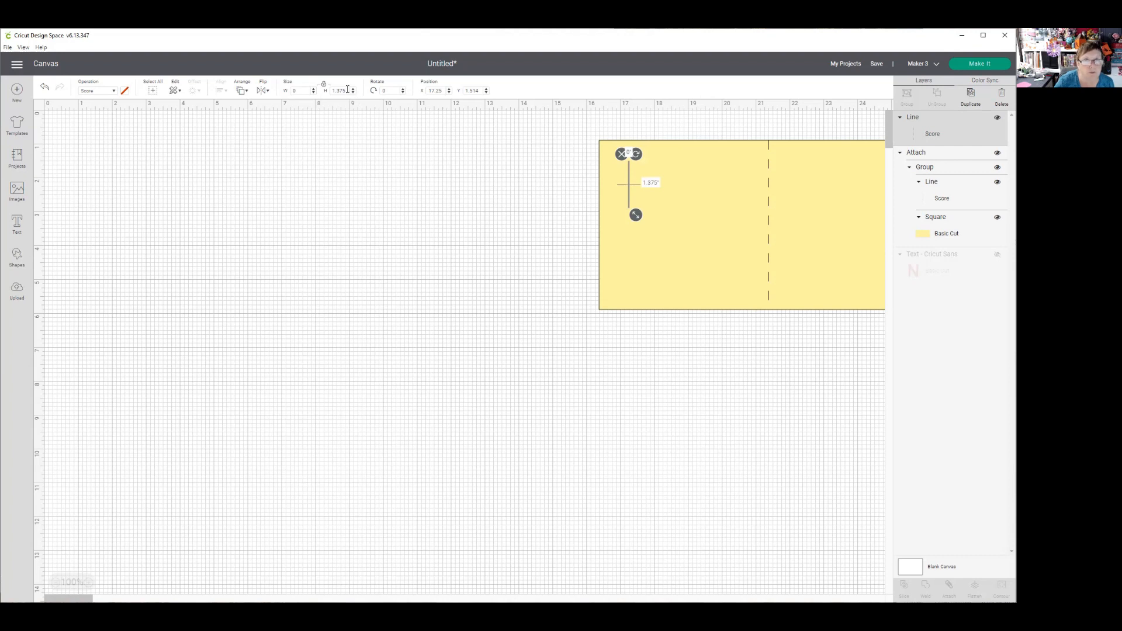
left_click_drag(348, 89, 328, 92)
type("1")
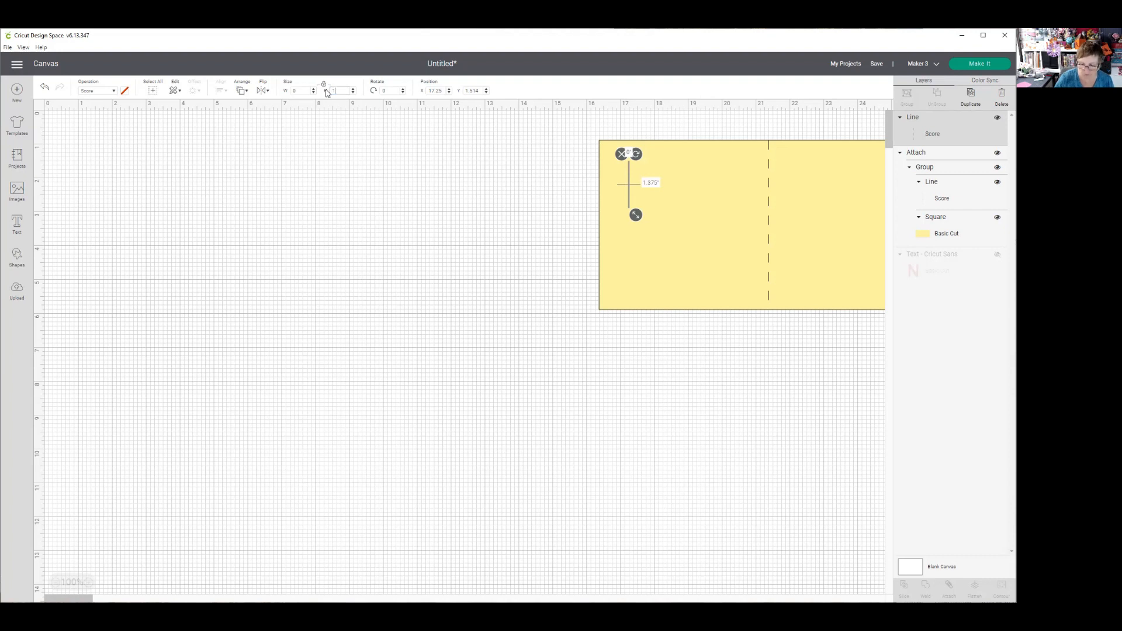
type(".5")
key("Return")
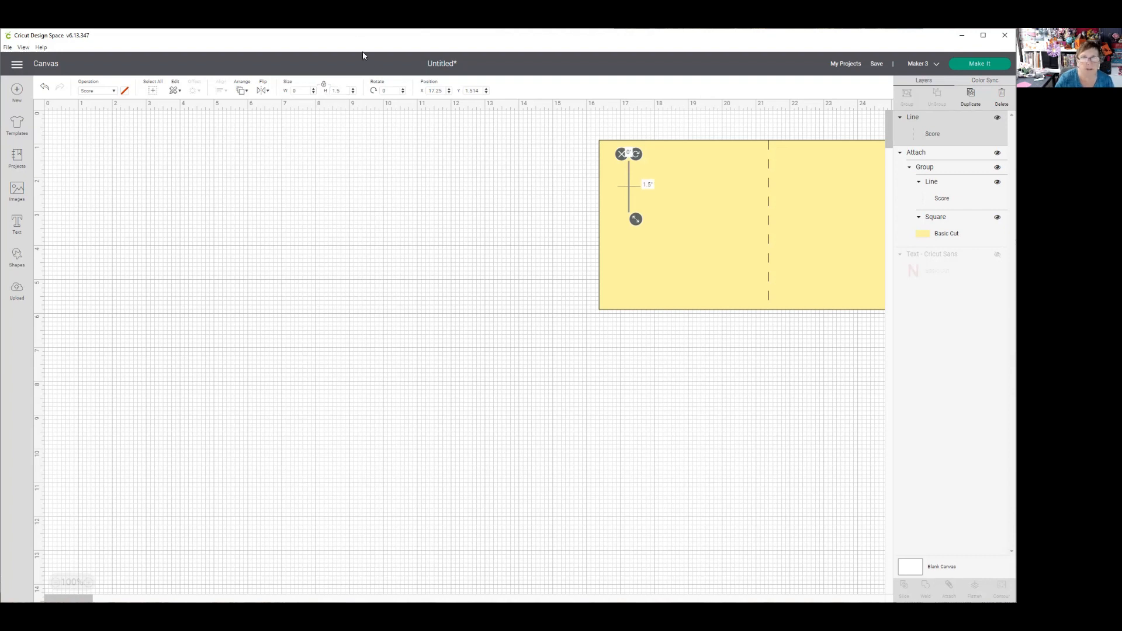
left_click_drag(629, 209, 560, 182)
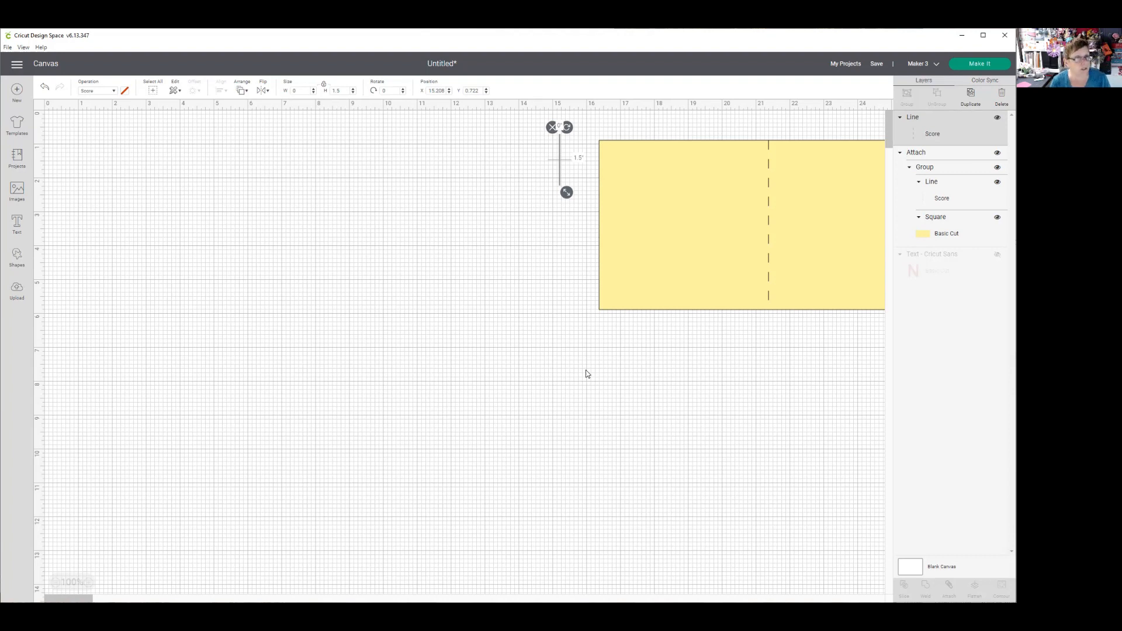
- Add another square and place it on the empty canvas away from the card base, at about X 4, Y 2.9
left_click(17, 260)
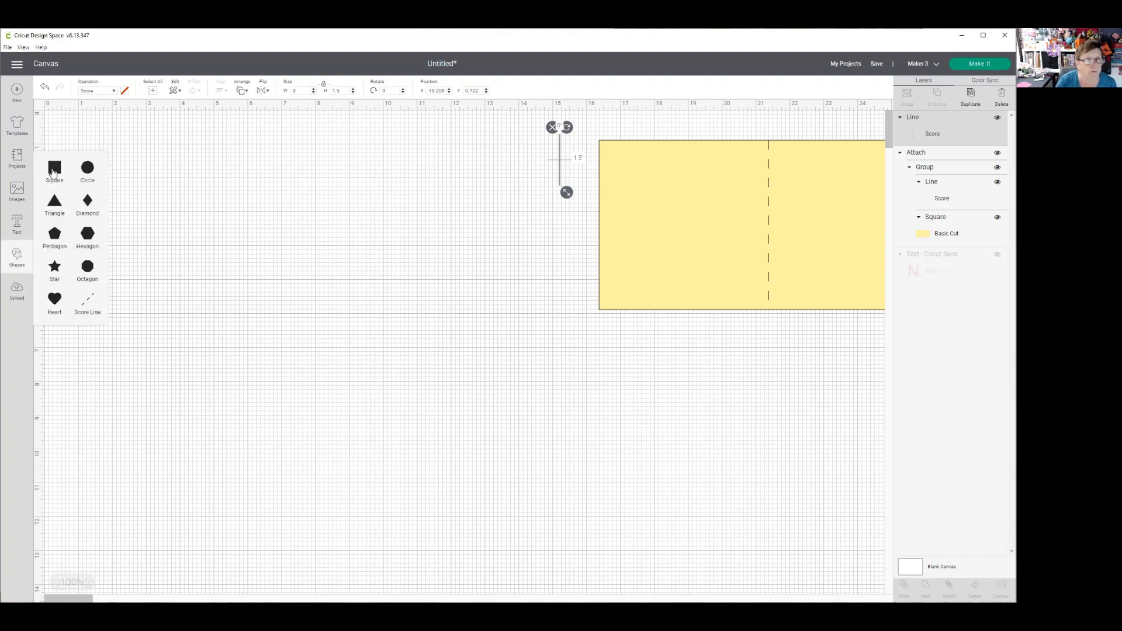
left_click(52, 171)
left_click_drag(187, 243, 210, 227)
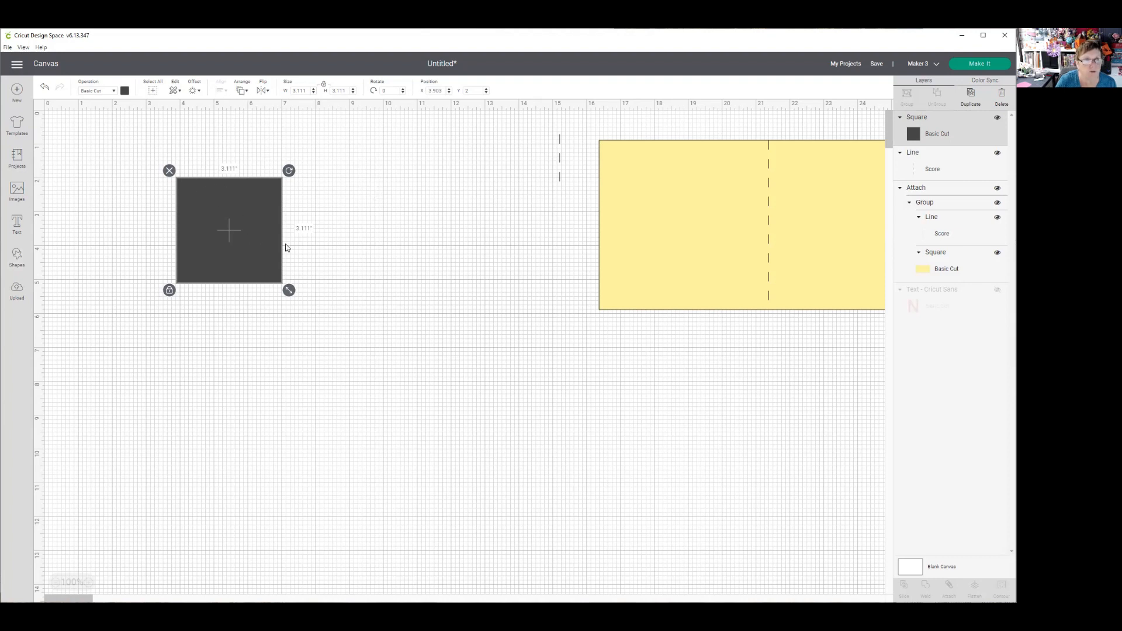
left_click_drag(226, 234, 230, 266)
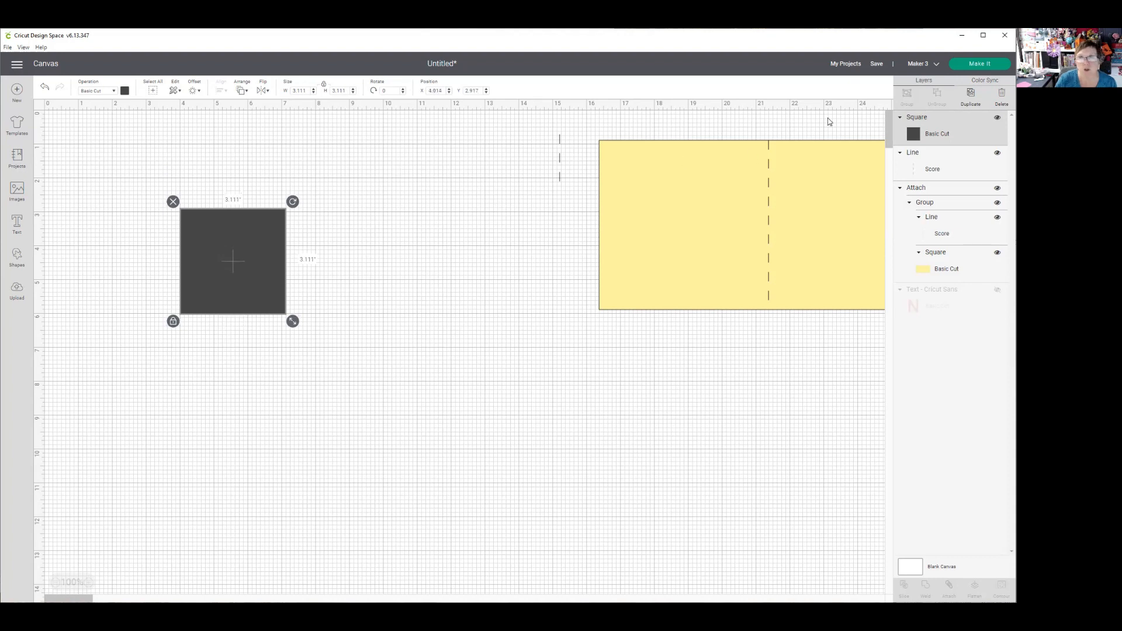
- Duplicate the square beside itself at about X 7.4, Y 2.9, and duplicate that pair below at about X 3.8, Y 6.3
left_click(970, 93)
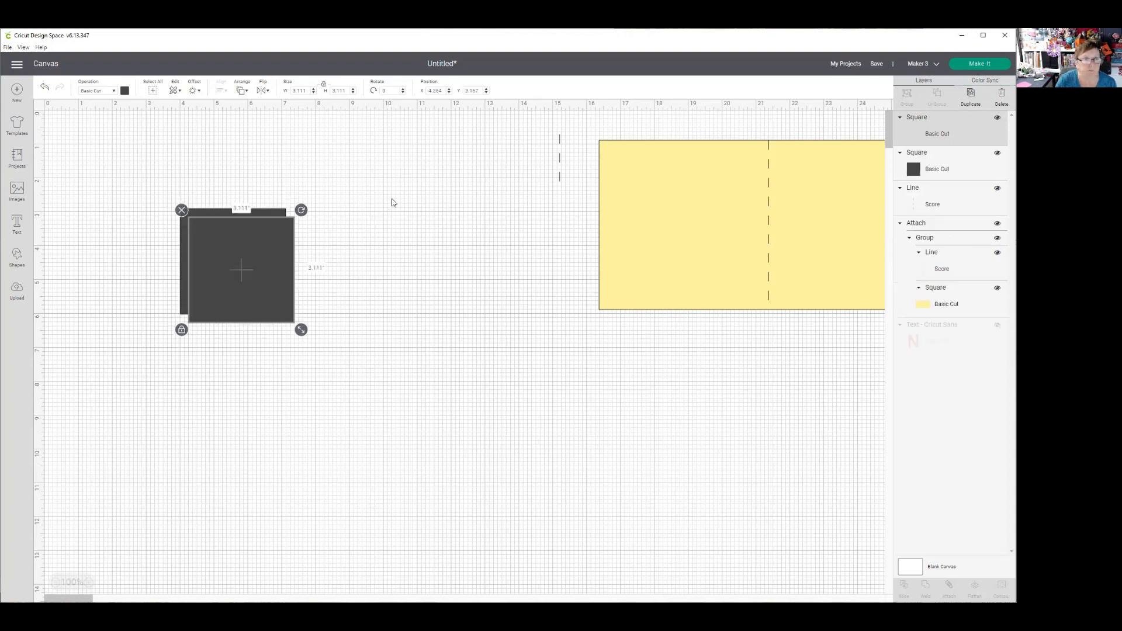
left_click_drag(267, 263, 367, 252)
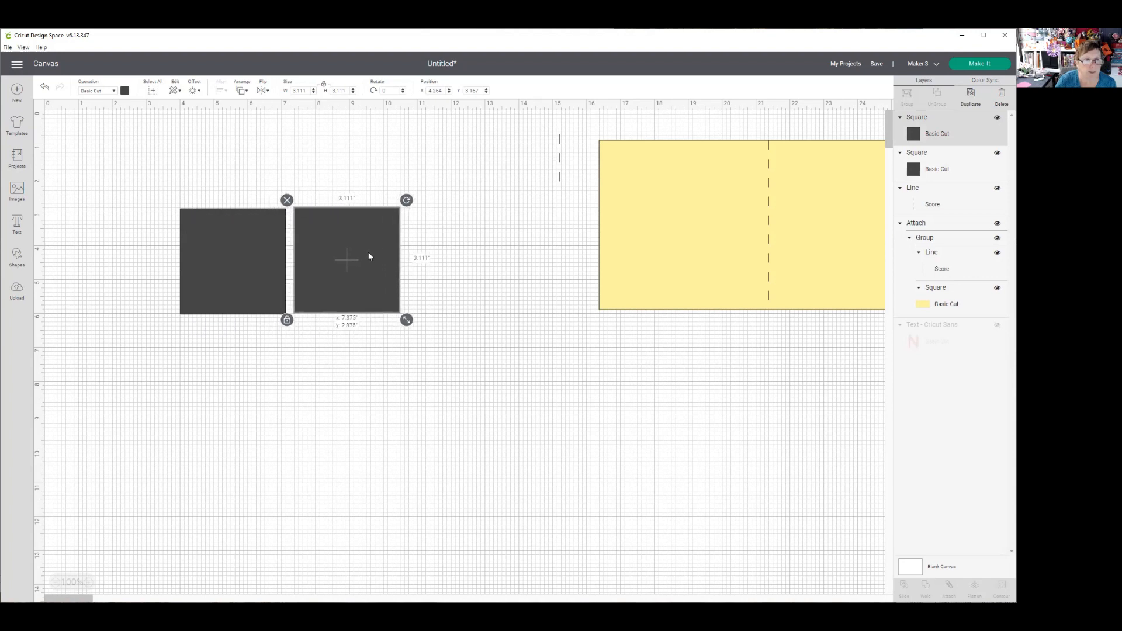
left_click(145, 257)
left_click_drag(121, 234, 412, 323)
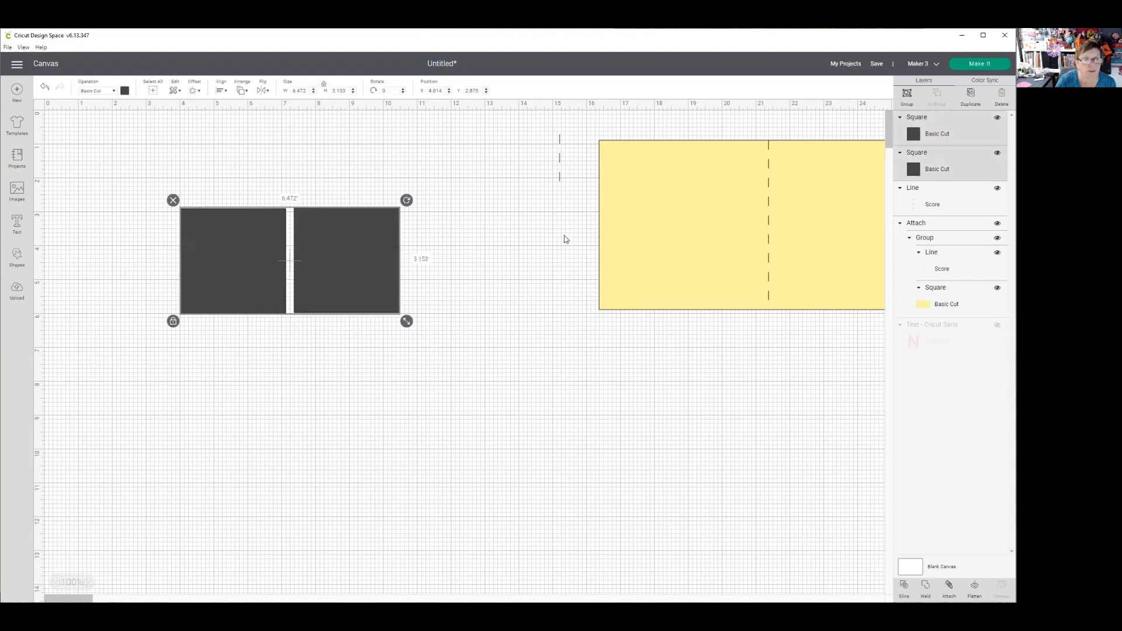
left_click(970, 97)
left_click_drag(237, 302, 222, 408)
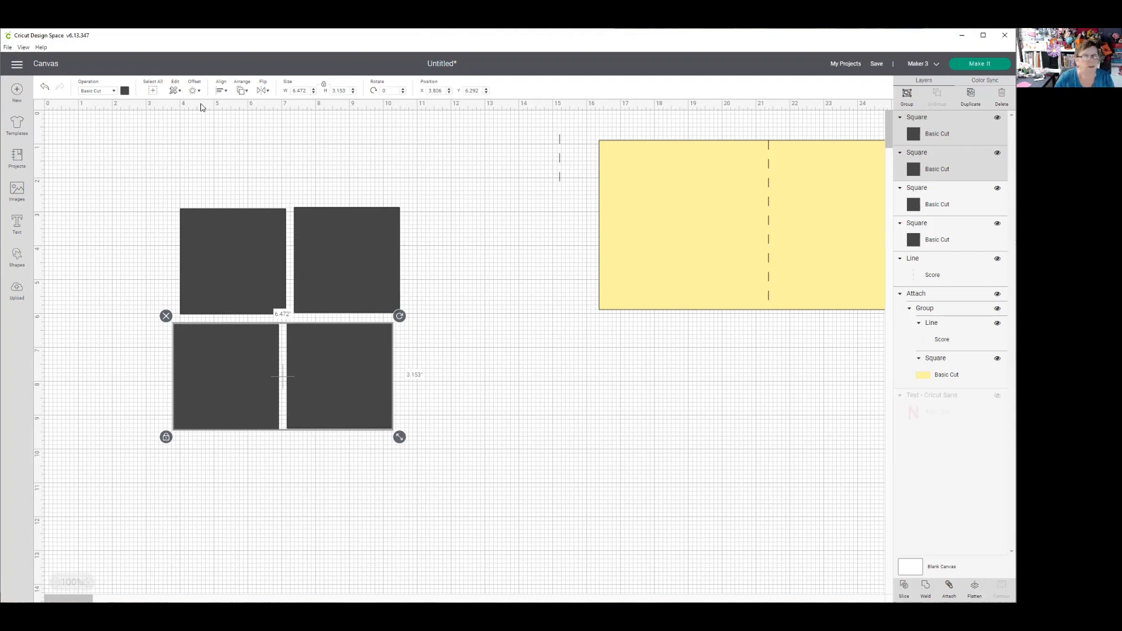
- Recolor all four dark gray squares light pink
left_click(198, 190)
left_click_drag(117, 158, 492, 487)
left_click(124, 91)
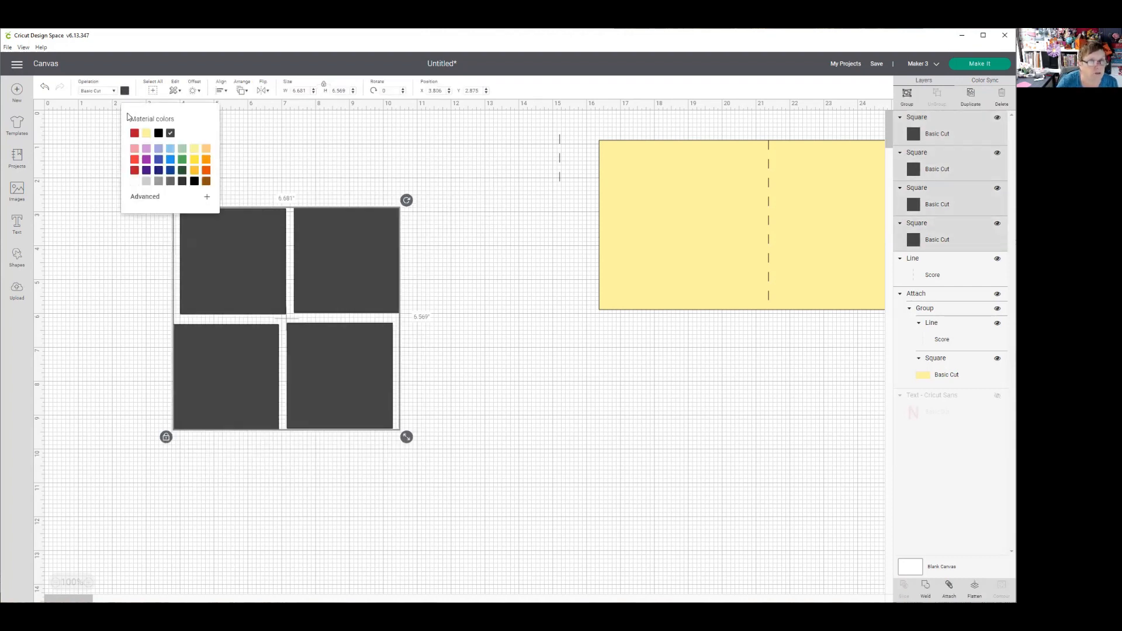
left_click(135, 149)
left_click(508, 278)
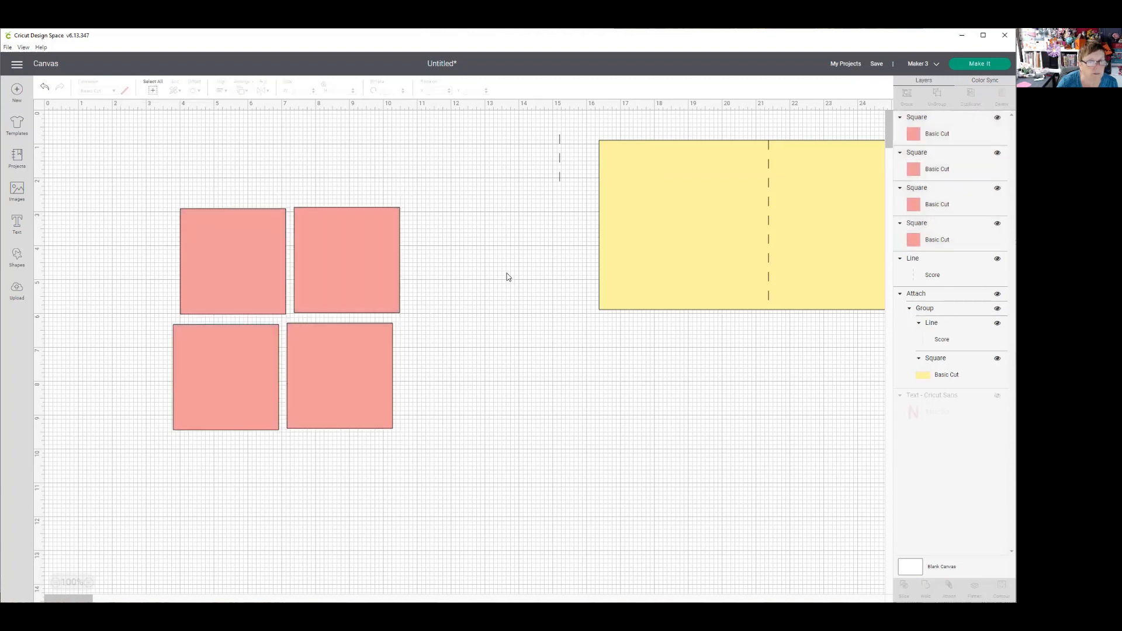
- Move the upper-left pink square away from the others and position it at X 1, Y 1
left_click_drag(194, 222, 97, 171)
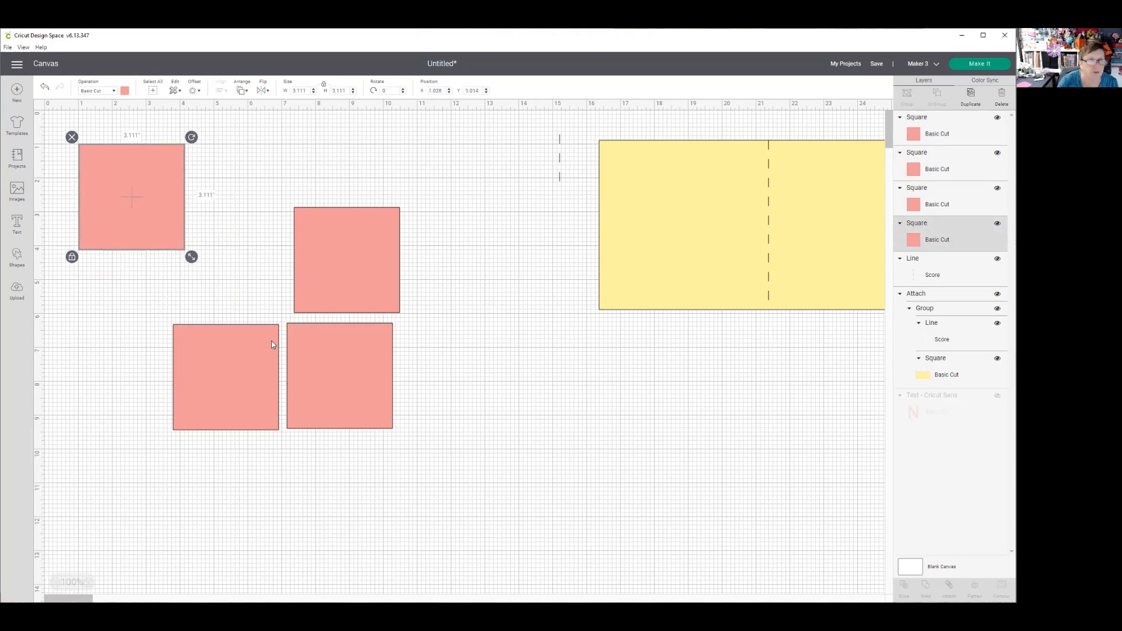
left_click(187, 193)
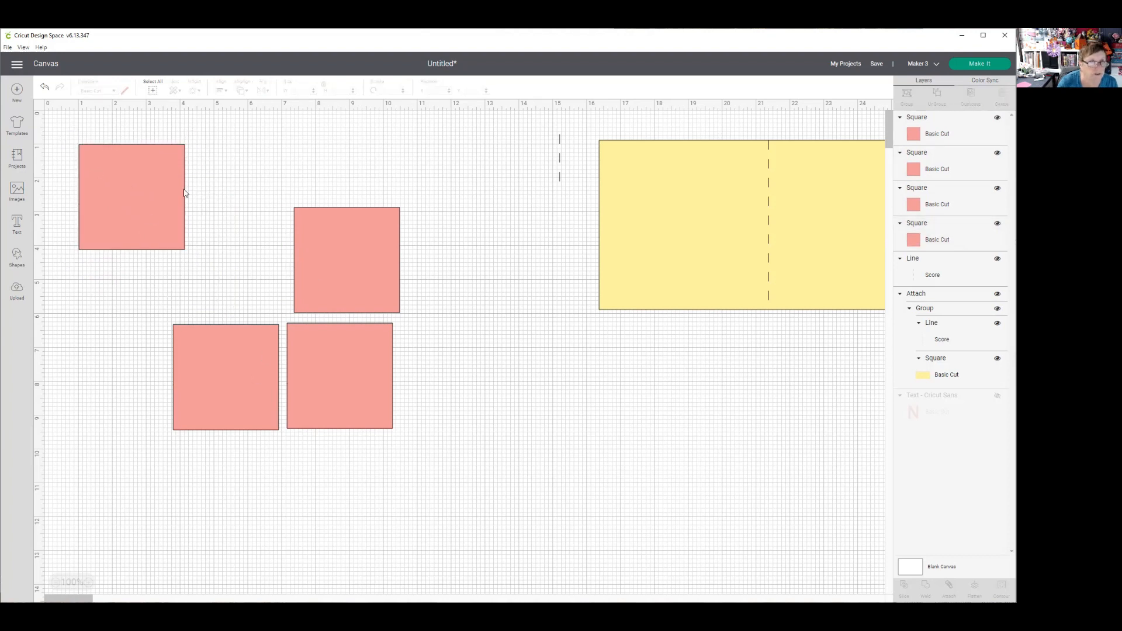
left_click(139, 196)
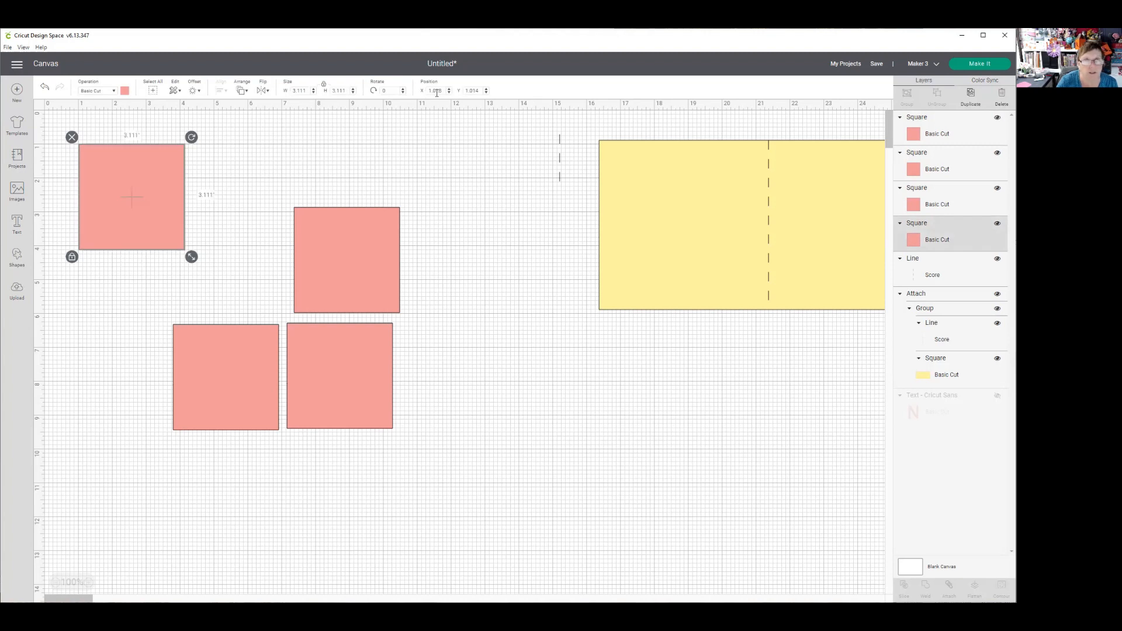
left_click_drag(442, 89, 427, 92)
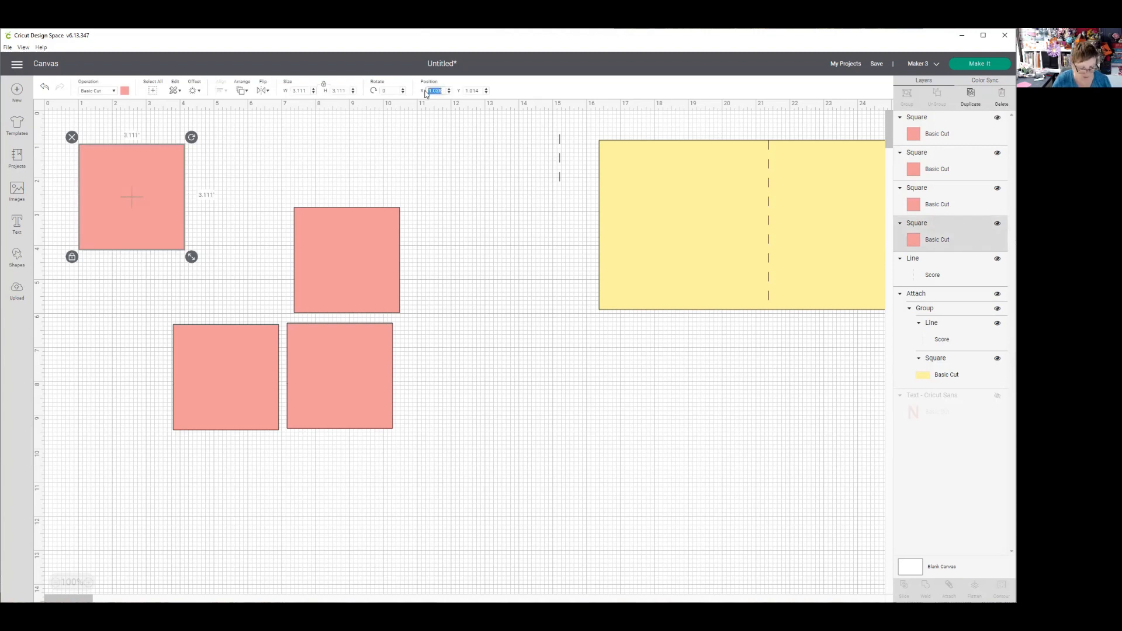
type("1")
key("Tab")
type("1")
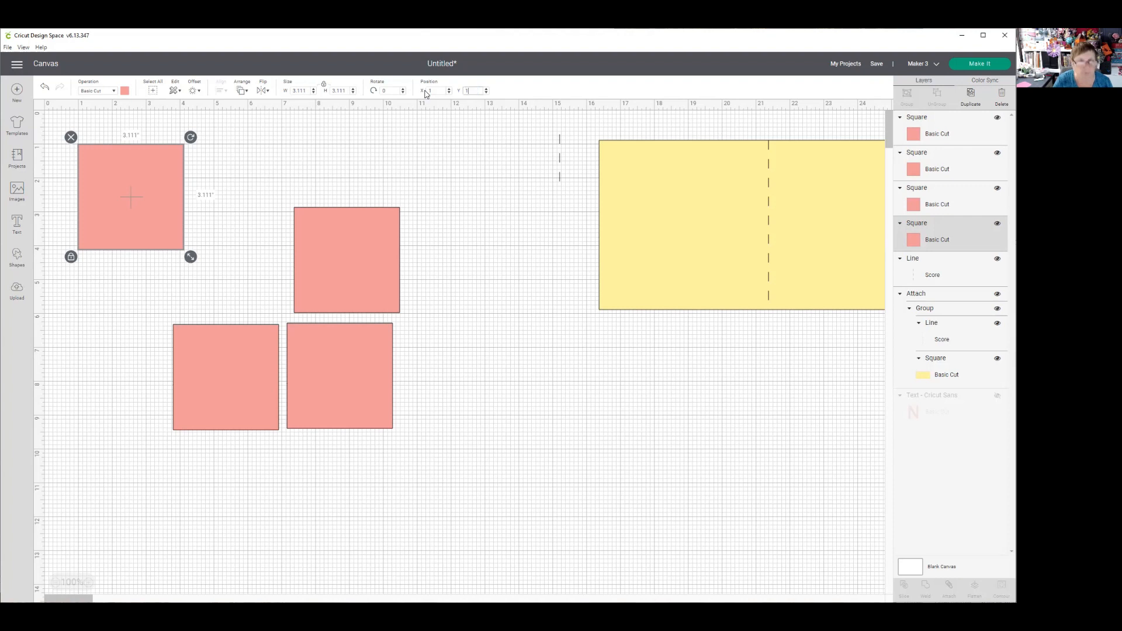
key("Return")
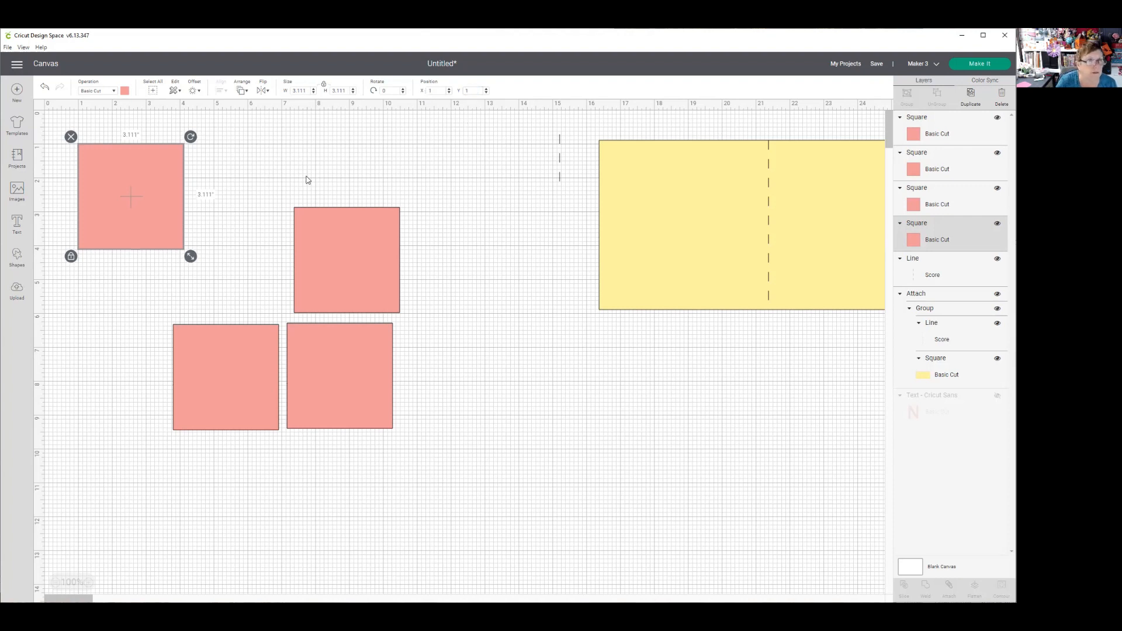
- Move the lower-left pink square beneath the upper-left one, and set the upper-left square to 3 by 3 in with Y at 1
left_click(236, 389)
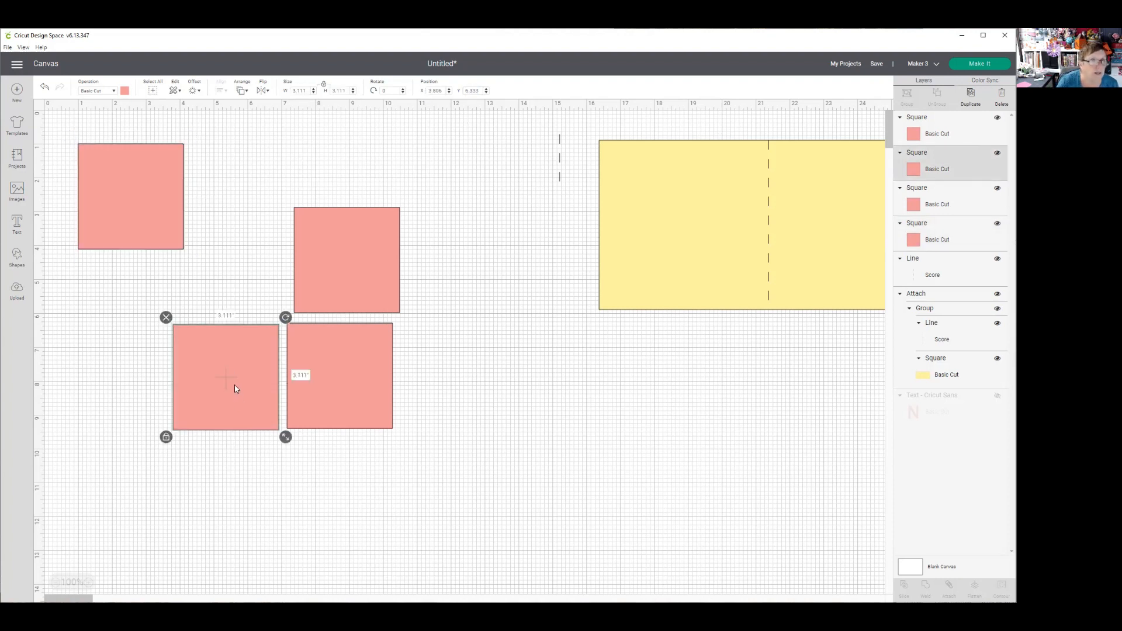
left_click_drag(236, 389, 144, 352)
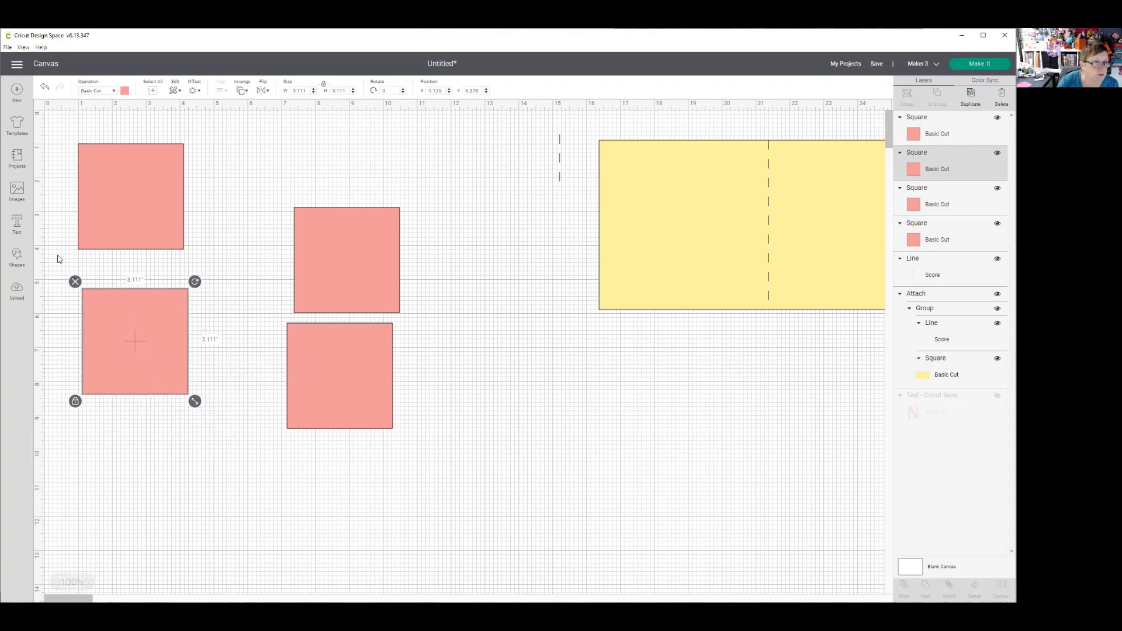
left_click(117, 201)
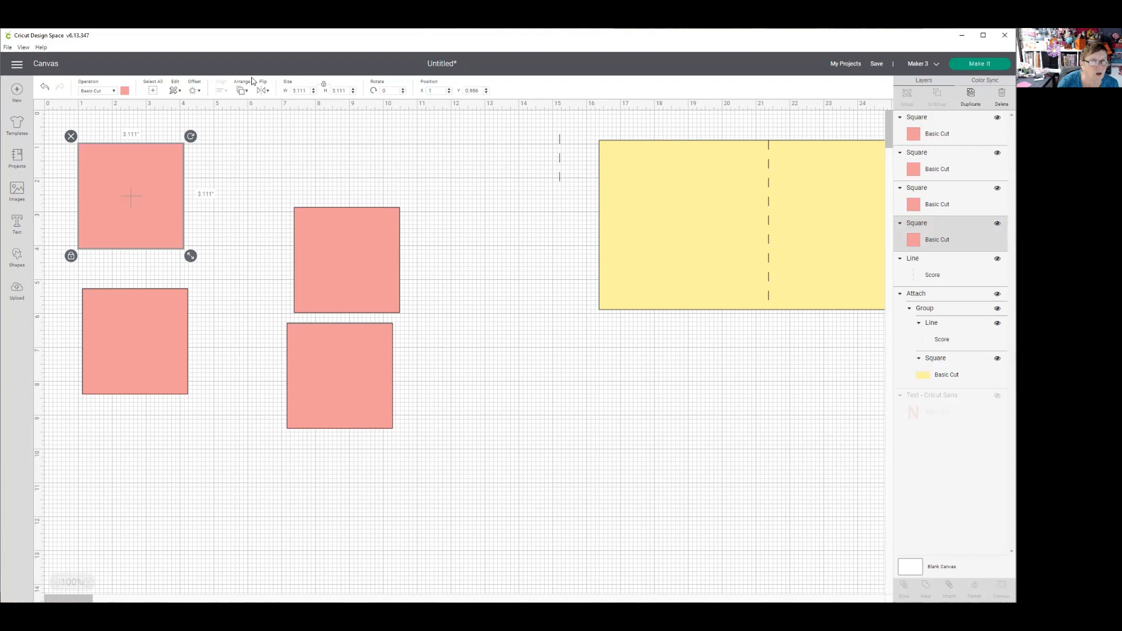
left_click_drag(309, 91, 291, 91)
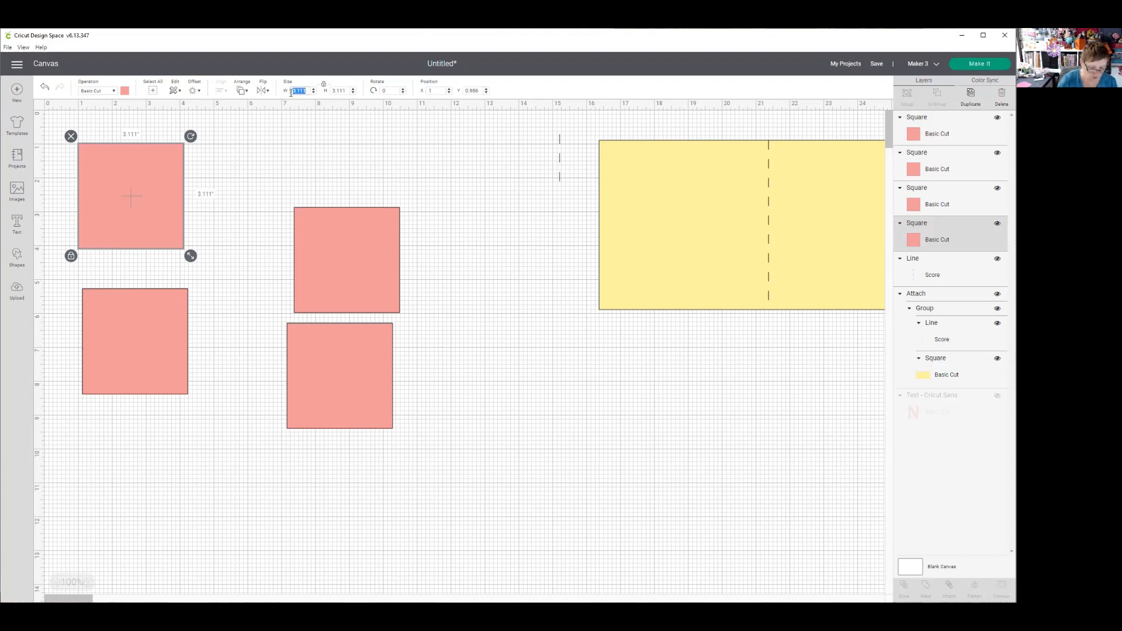
type("3")
key("Tab")
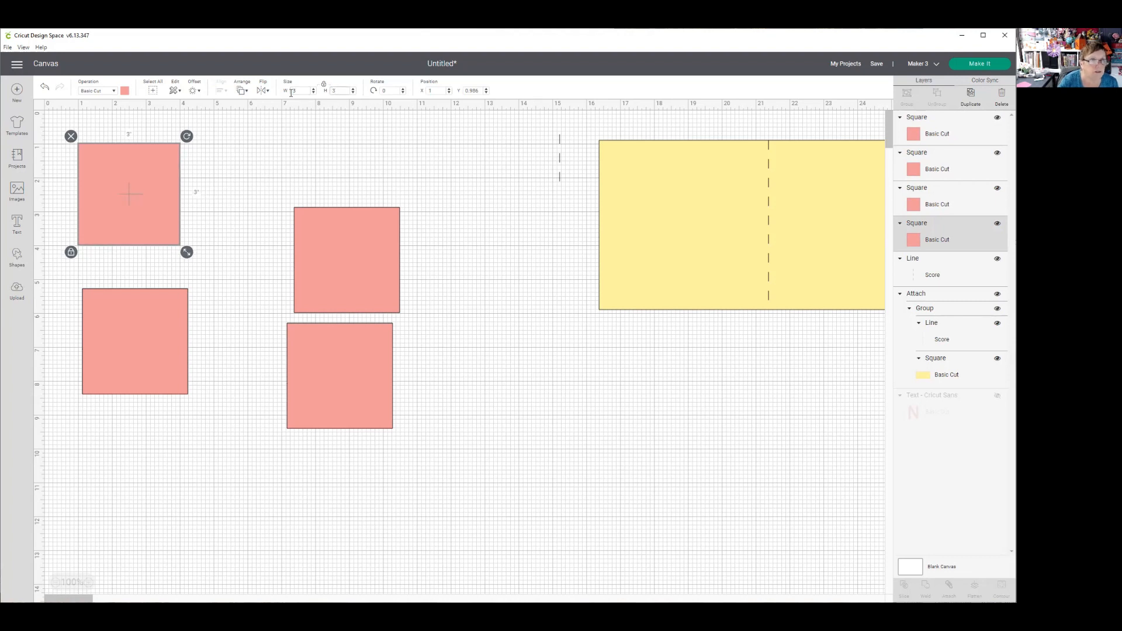
left_click_drag(480, 89, 462, 91)
type("1")
key("Return")
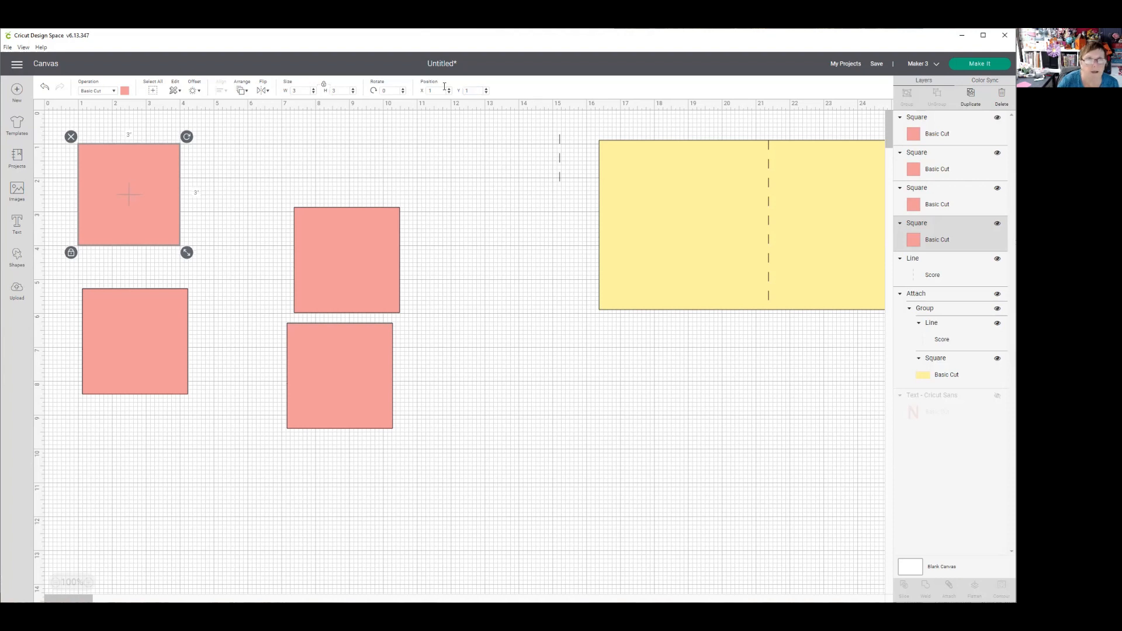
- Resize the lower-left pink square to 3 by 3 in and position it at X 1, Y 4
left_click(124, 348)
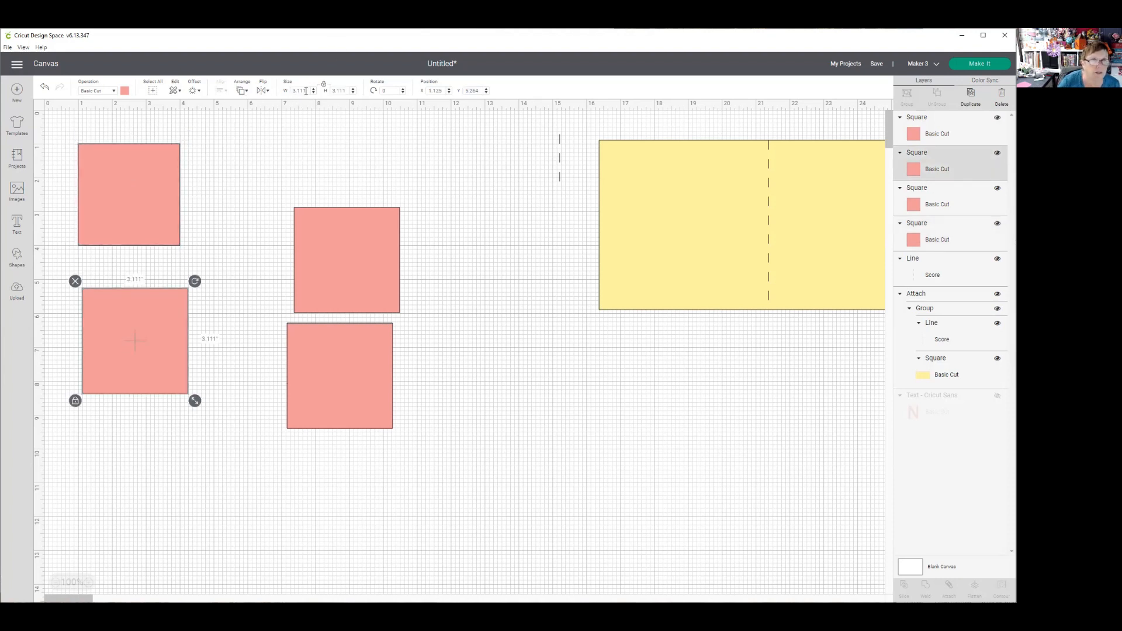
left_click_drag(302, 90, 287, 95)
type("3")
key("Tab")
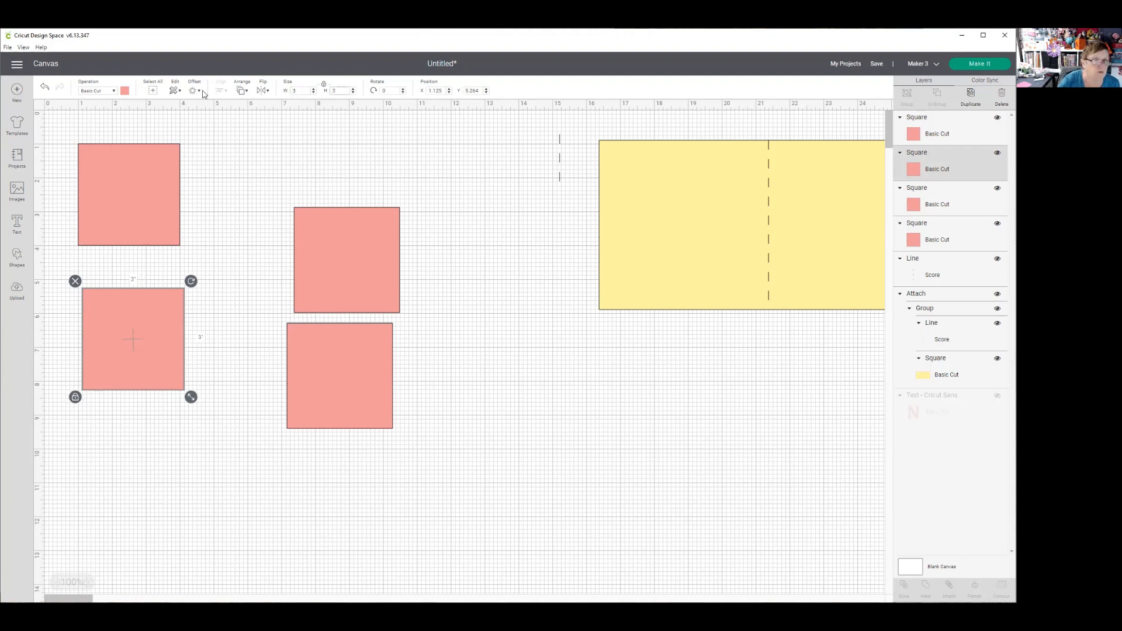
left_click(215, 339)
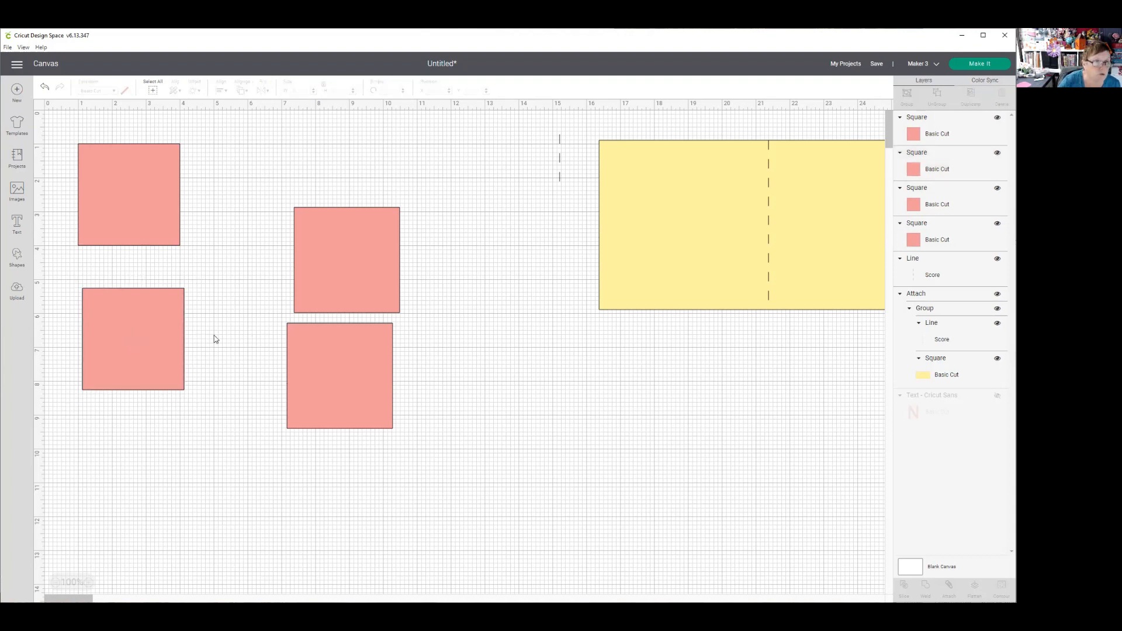
left_click(135, 332)
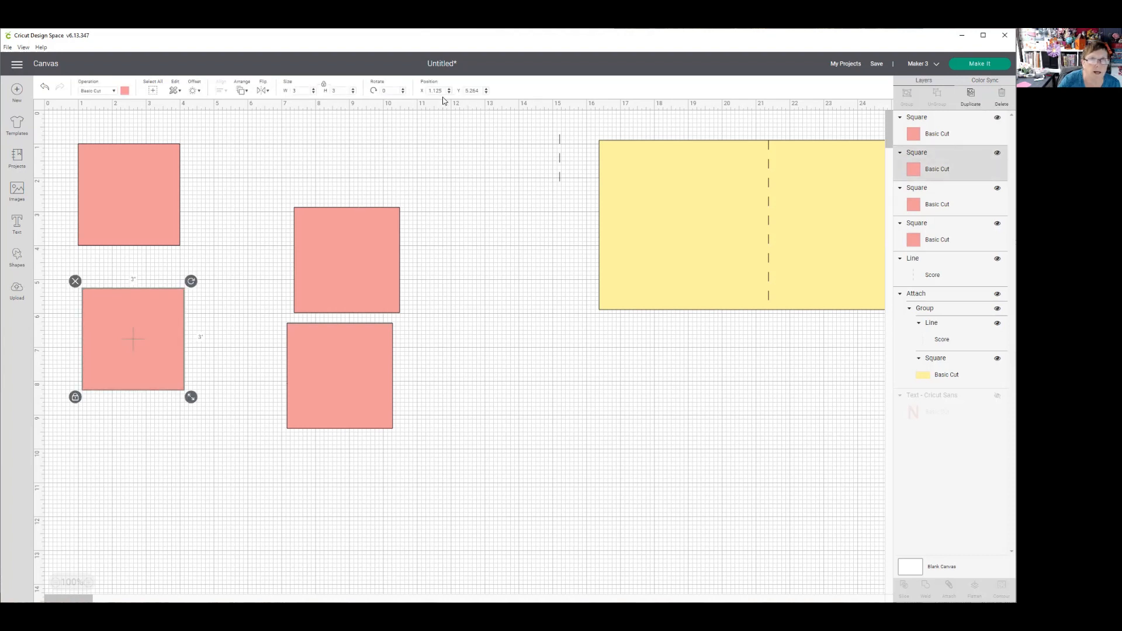
left_click_drag(443, 90, 430, 92)
type("1")
key("Tab")
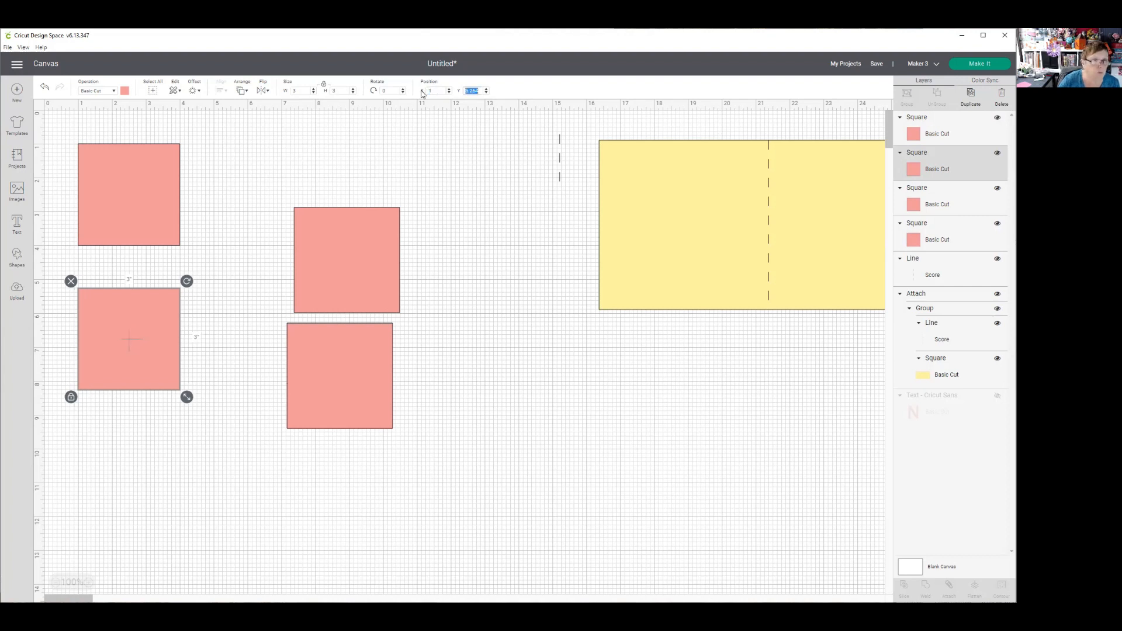
type("4")
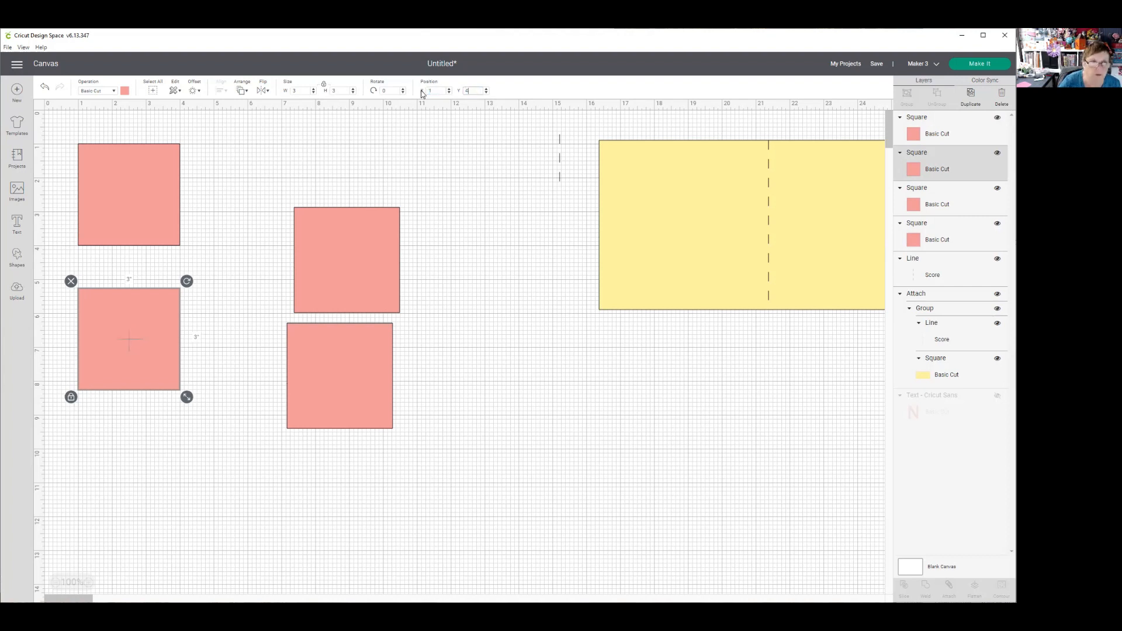
key("Return")
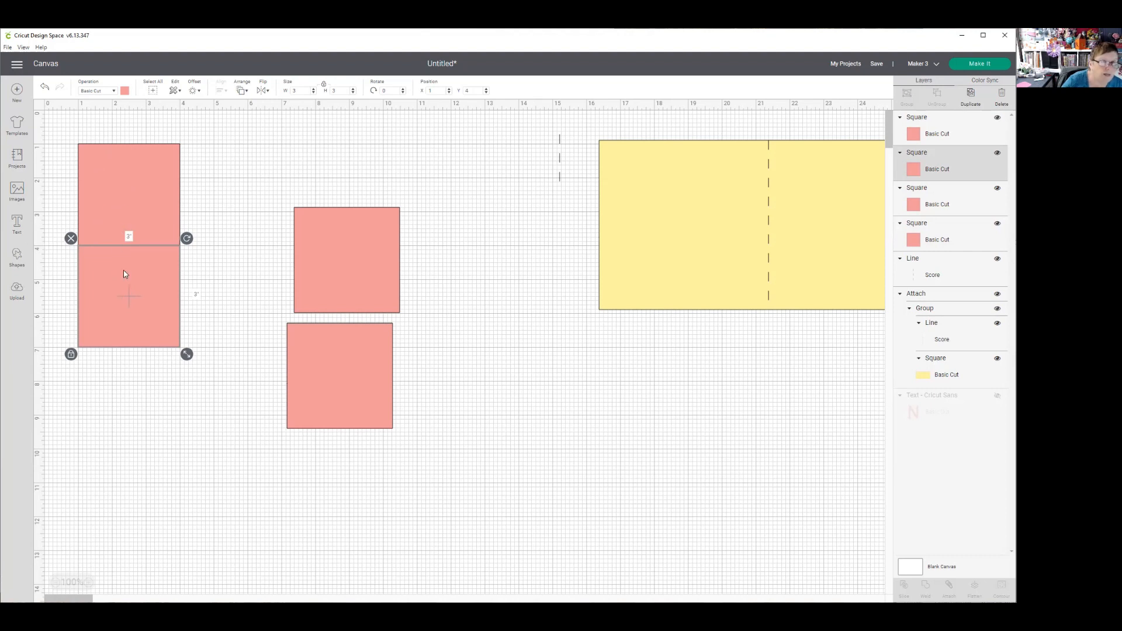
- Resize the upper of the two remaining pink squares to 3 by 3 in and position it at X 4, Y 1
left_click(353, 273)
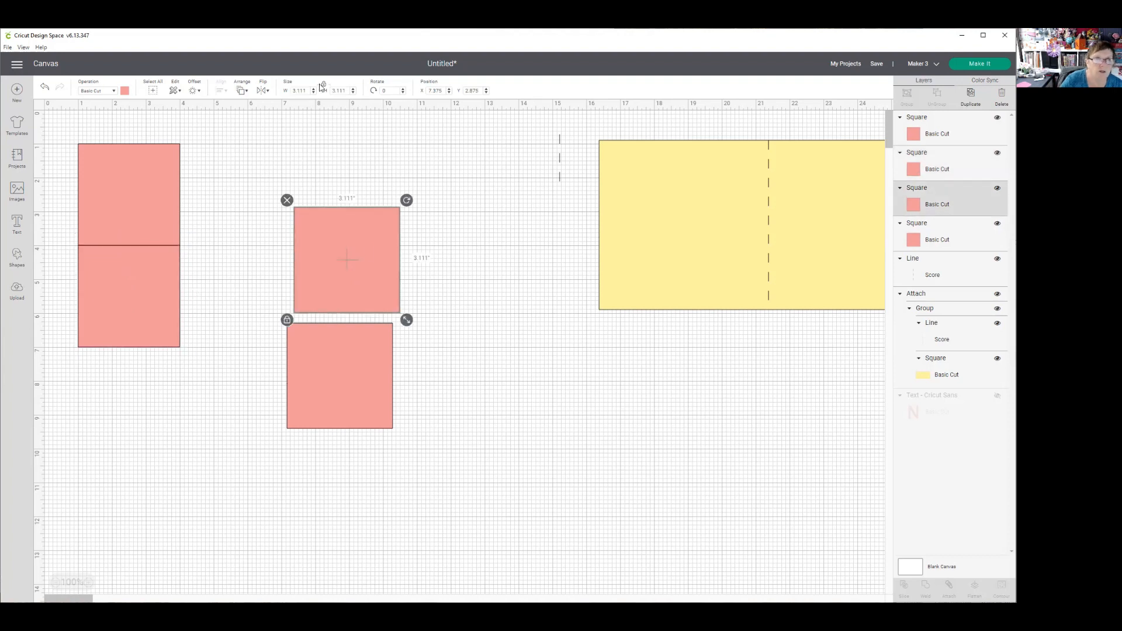
left_click_drag(306, 91, 286, 93)
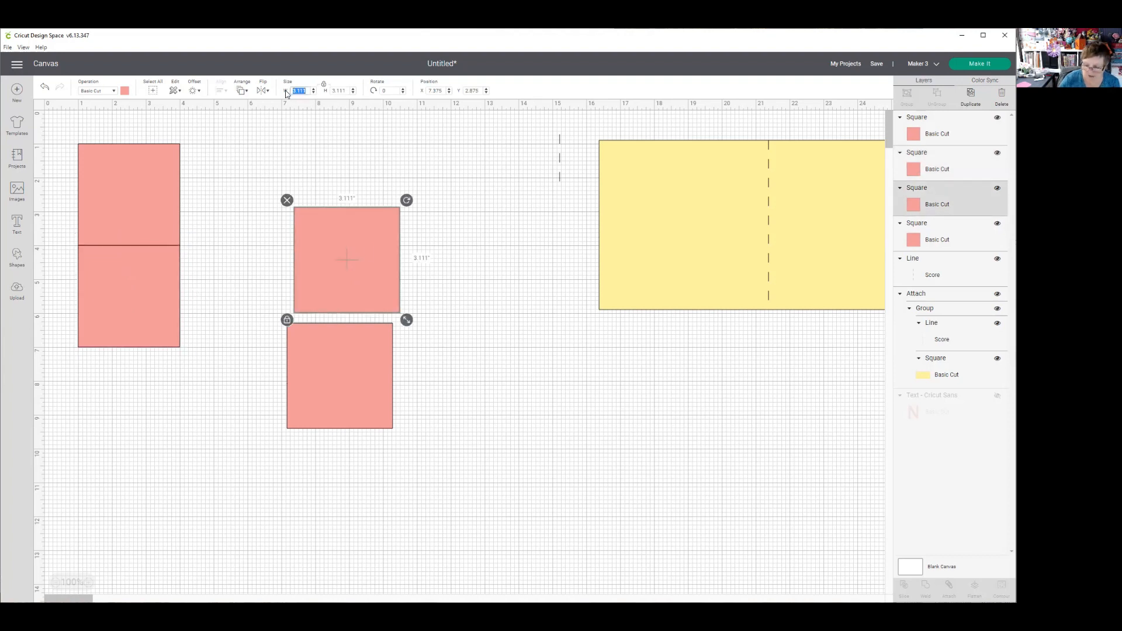
type("3")
key("Return")
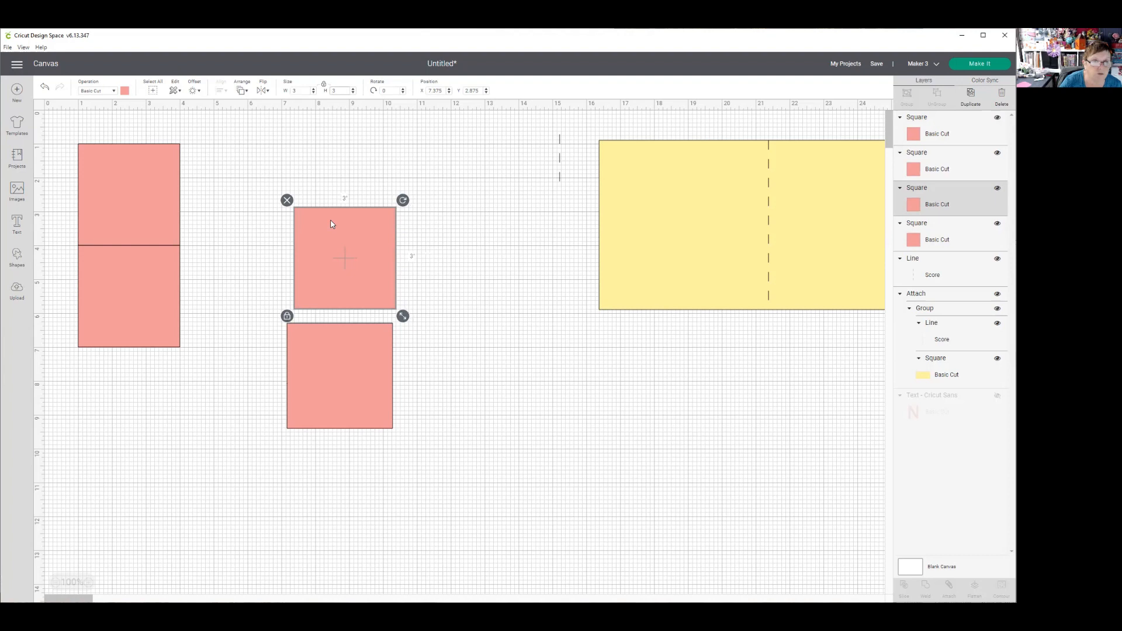
left_click_drag(325, 267, 253, 208)
double_click(443, 91)
type("4")
key("Tab")
type("1")
key("Return")
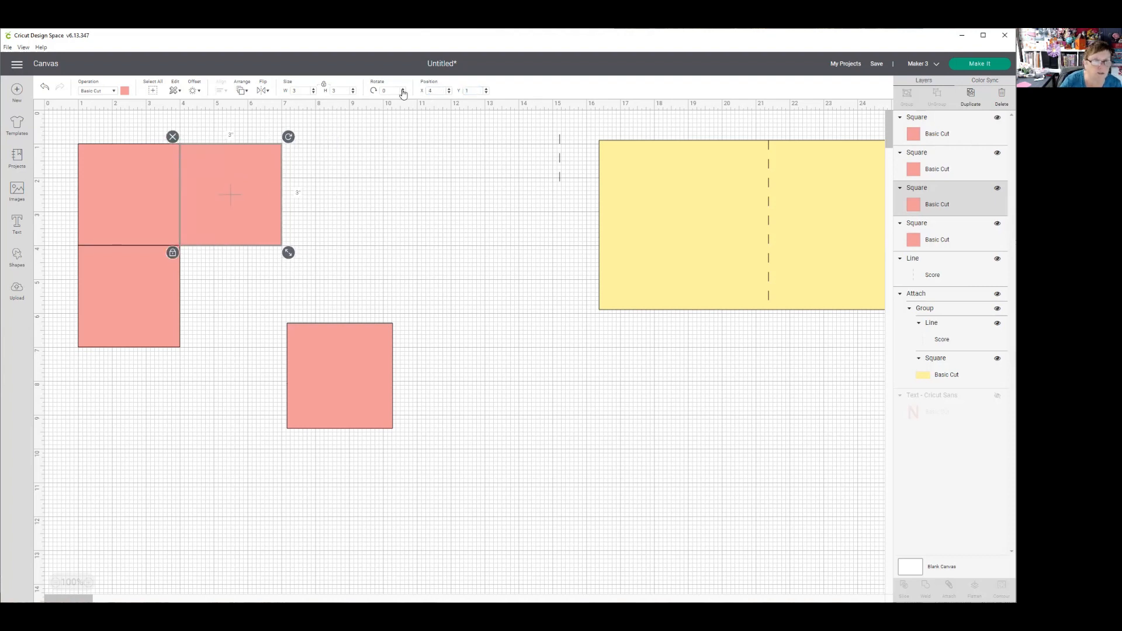
- Resize the last loose pink square to 3 by 3 in and position it at X 4, Y 4
left_click(348, 381)
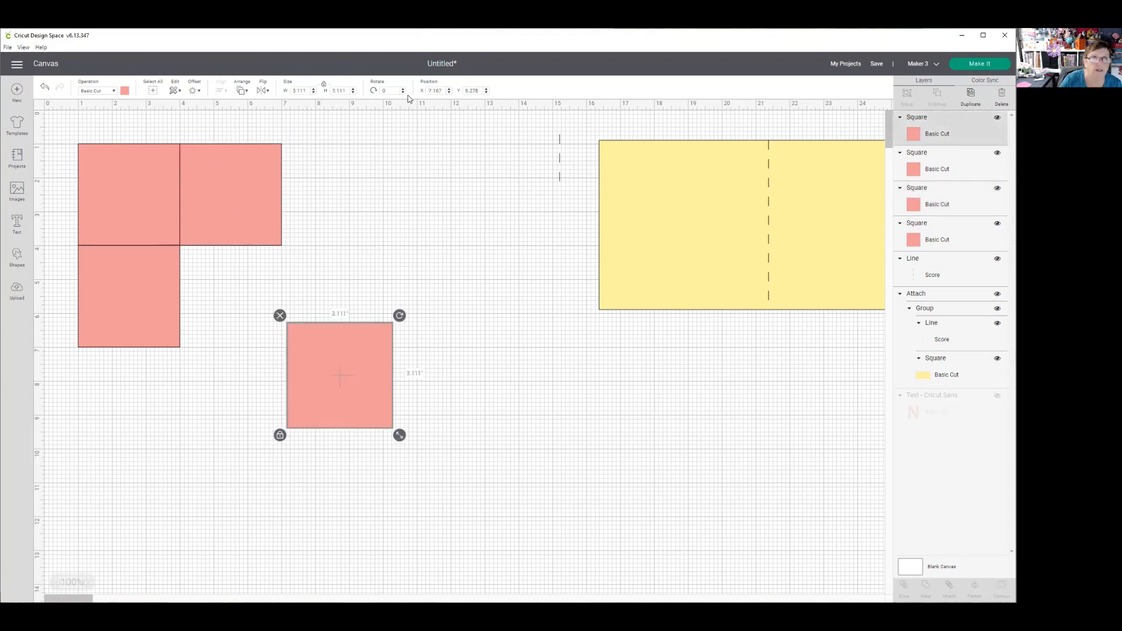
left_click_drag(307, 92, 287, 93)
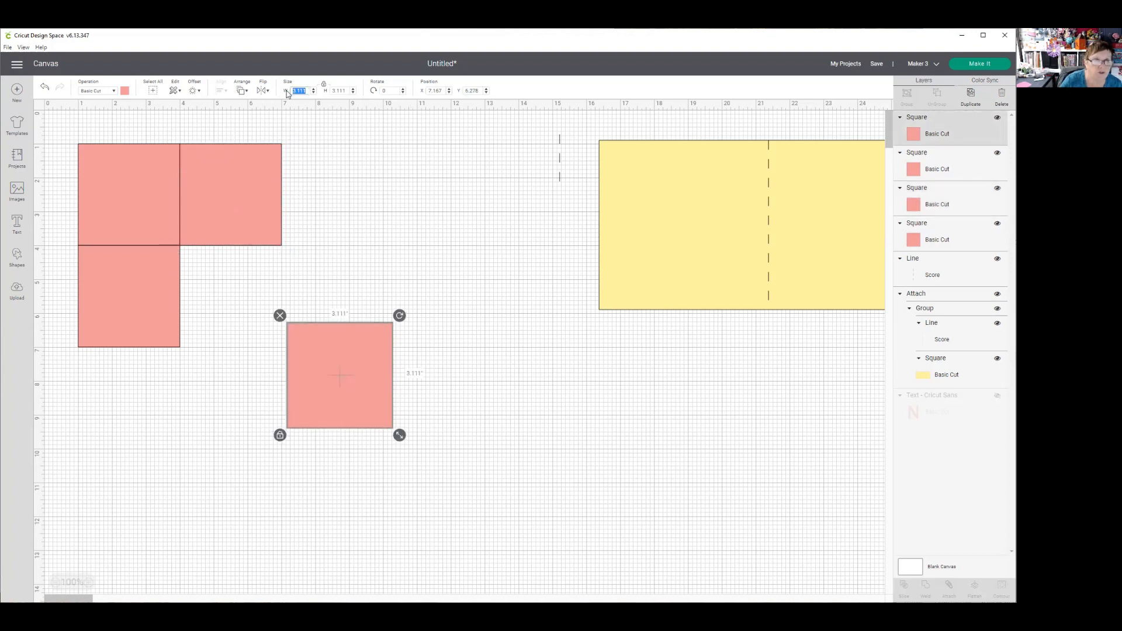
type("3")
key("Tab")
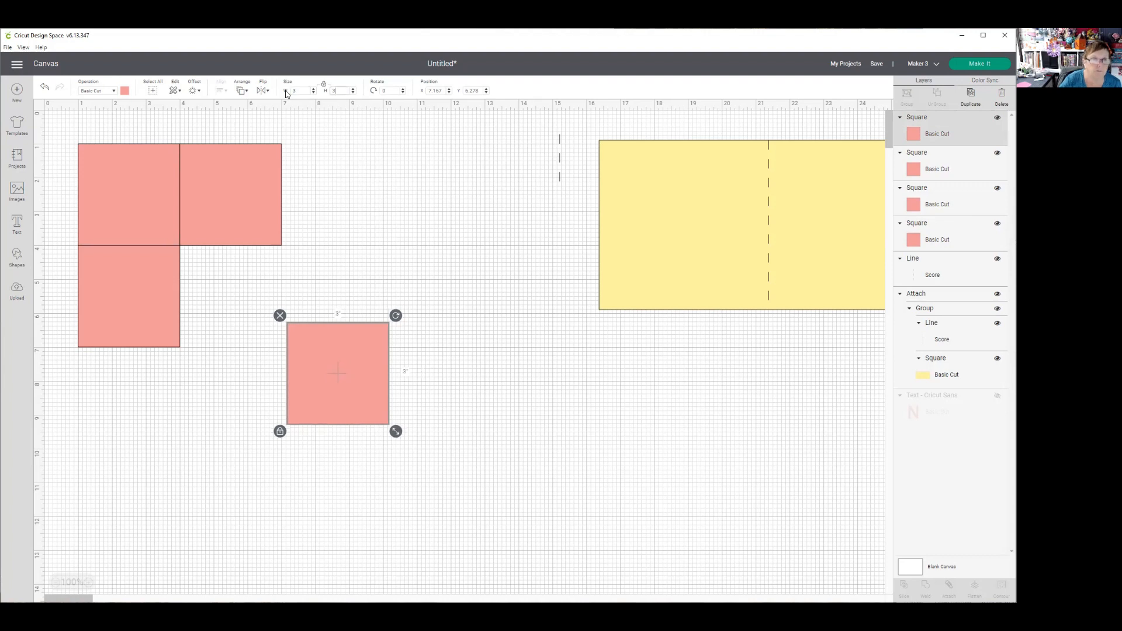
left_click(436, 90)
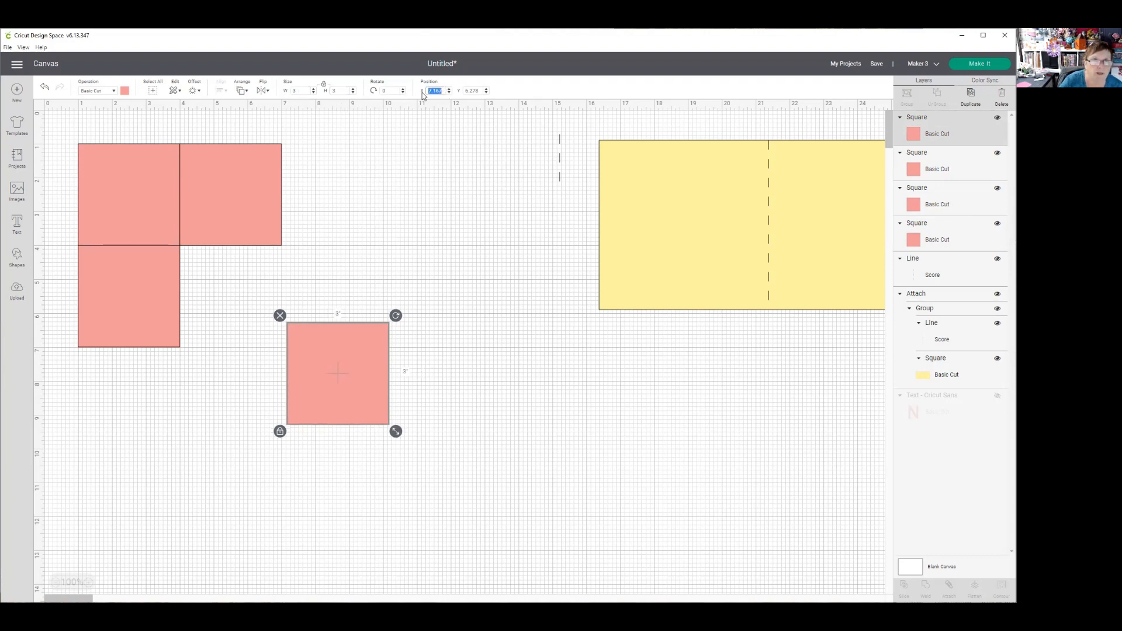
type("4")
key("Tab")
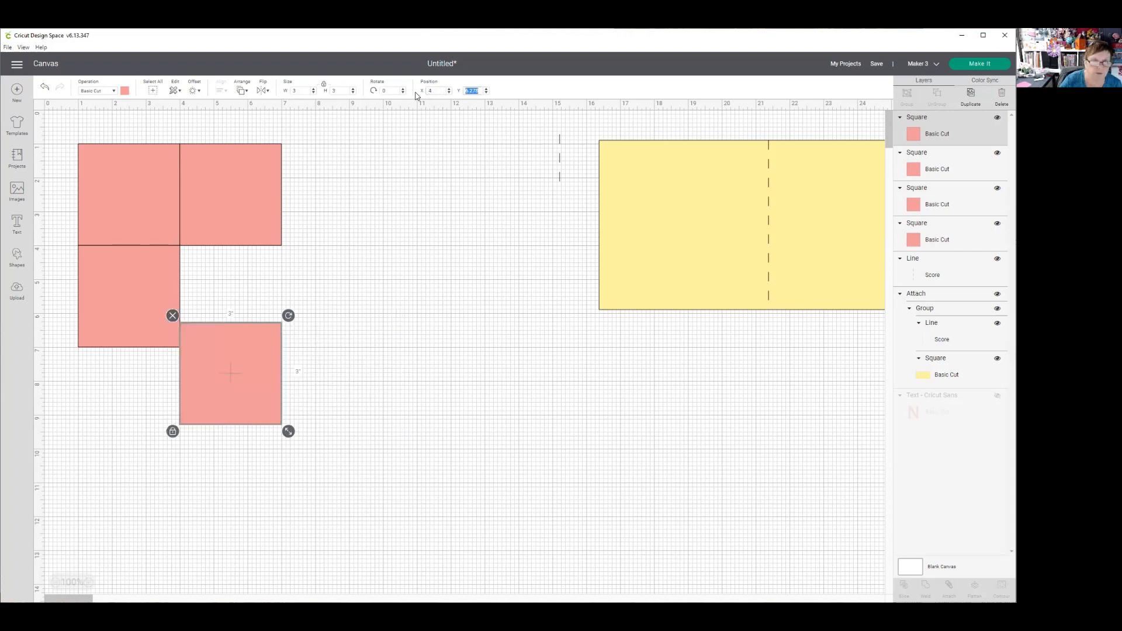
type("4")
key("Return")
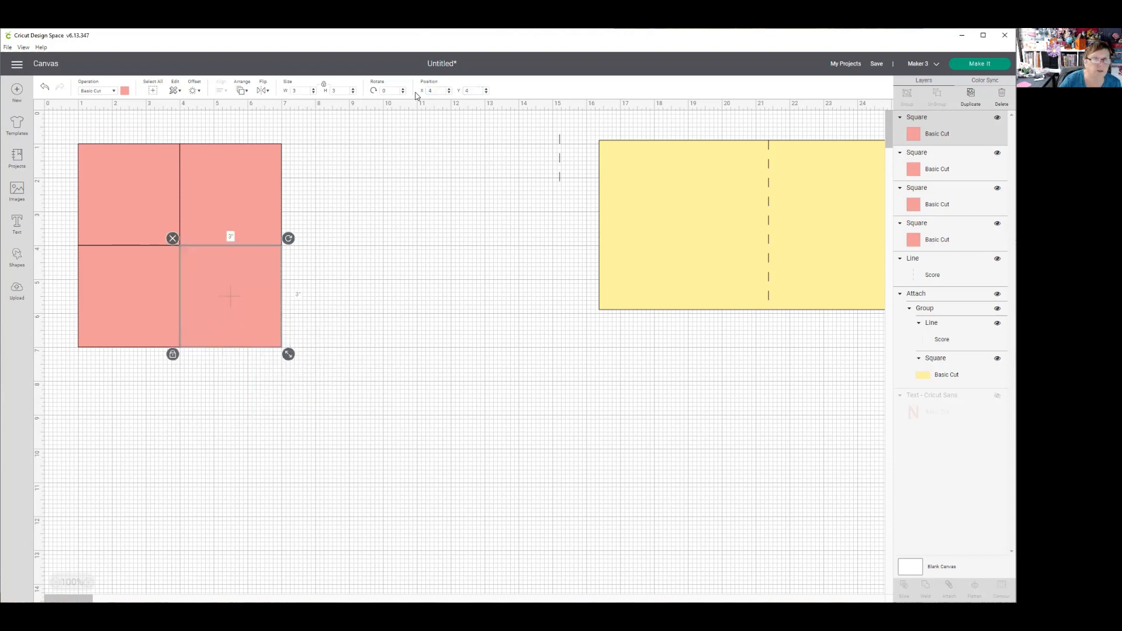
- Group the four pink 3-inch squares into one block
left_click(470, 421)
left_click_drag(51, 115, 328, 377)
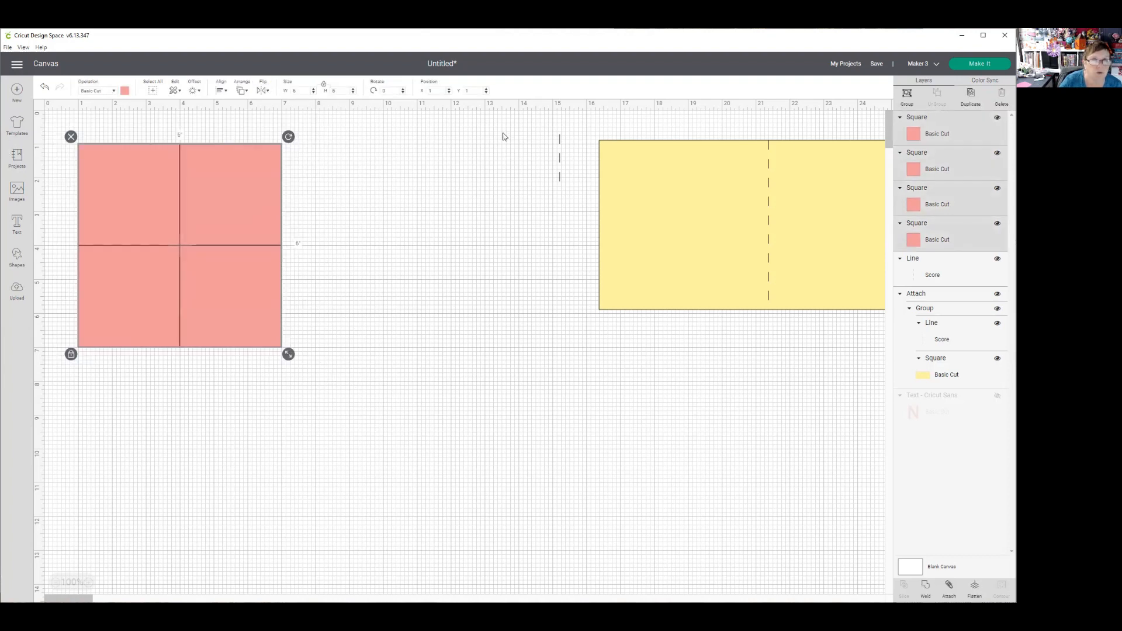
left_click(907, 96)
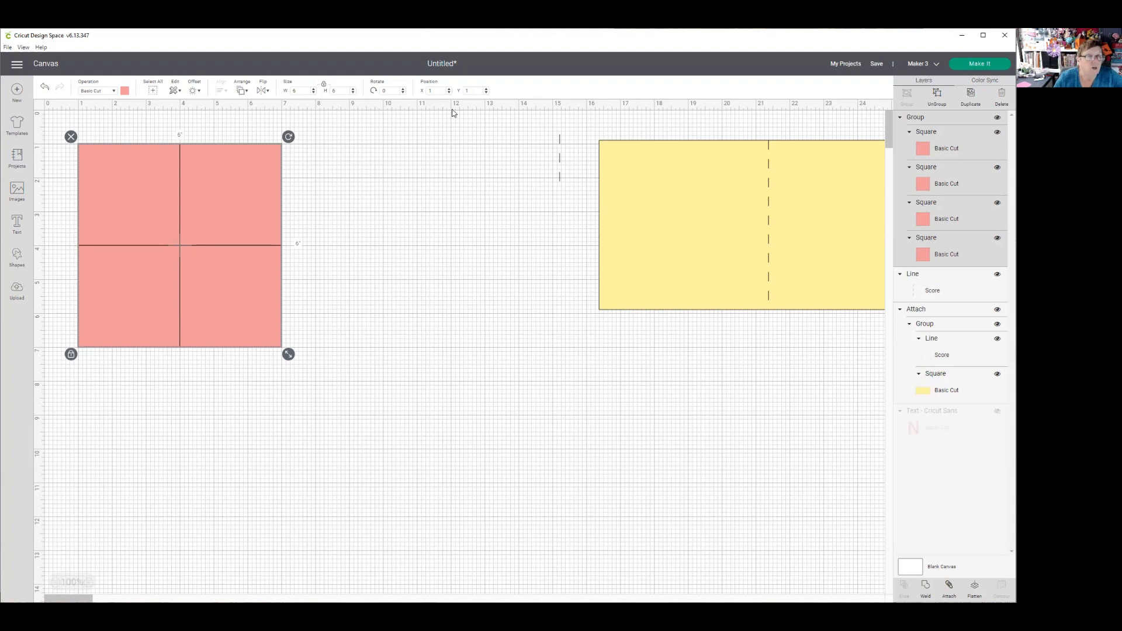
- Add a circle beside the pink block, unlock its proportions and stretch it into a flat ellipse about 5.96 by 1.07 in
left_click(17, 256)
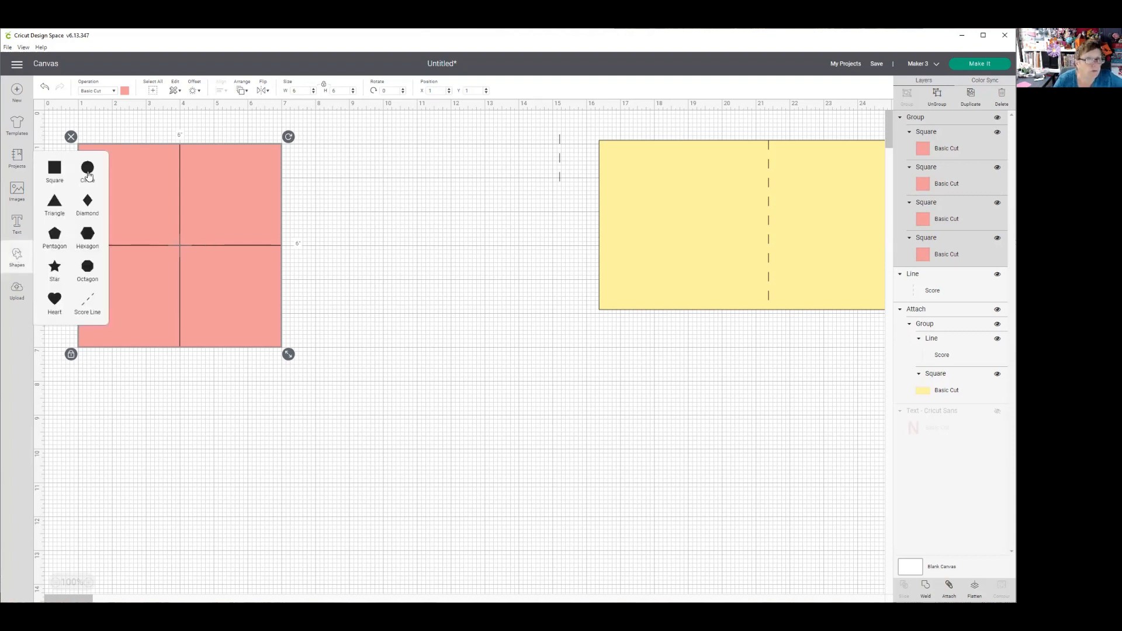
left_click(88, 169)
left_click_drag(226, 260, 421, 240)
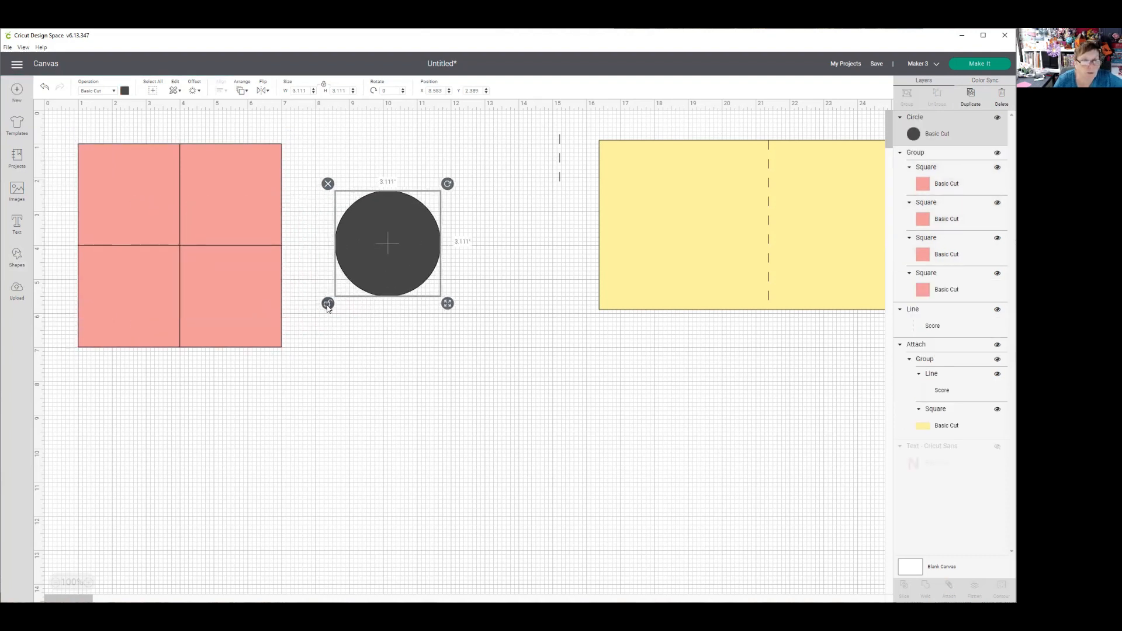
left_click(379, 304)
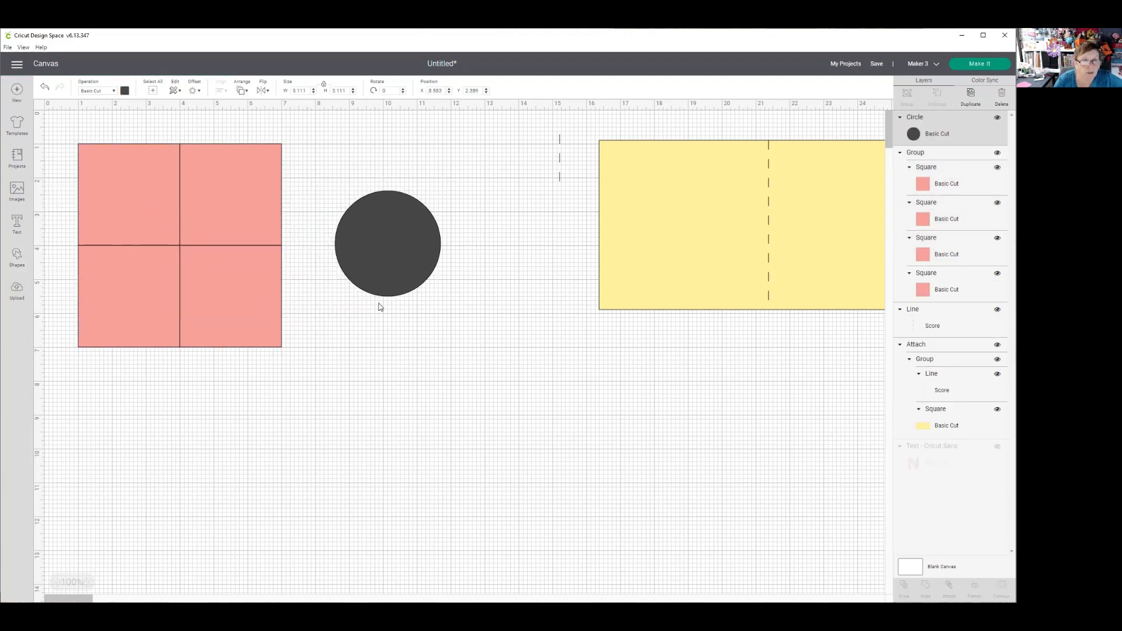
left_click(388, 240)
left_click_drag(447, 303, 548, 240)
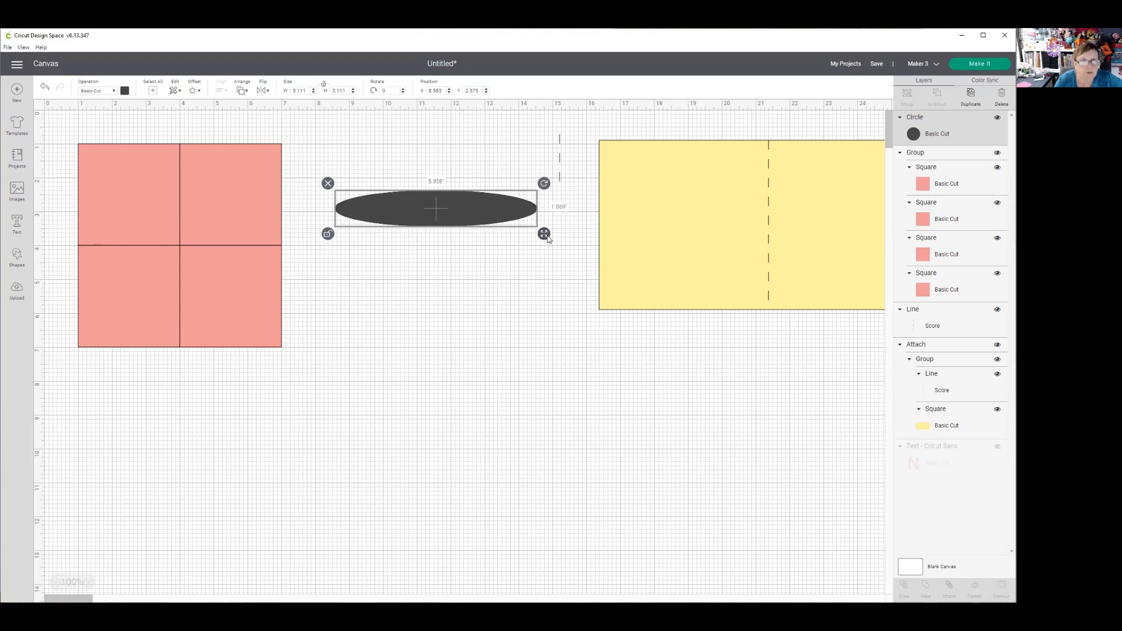
- Move the ellipse across the middle of the pink block and set its width to 6 in
left_click_drag(445, 222, 208, 246)
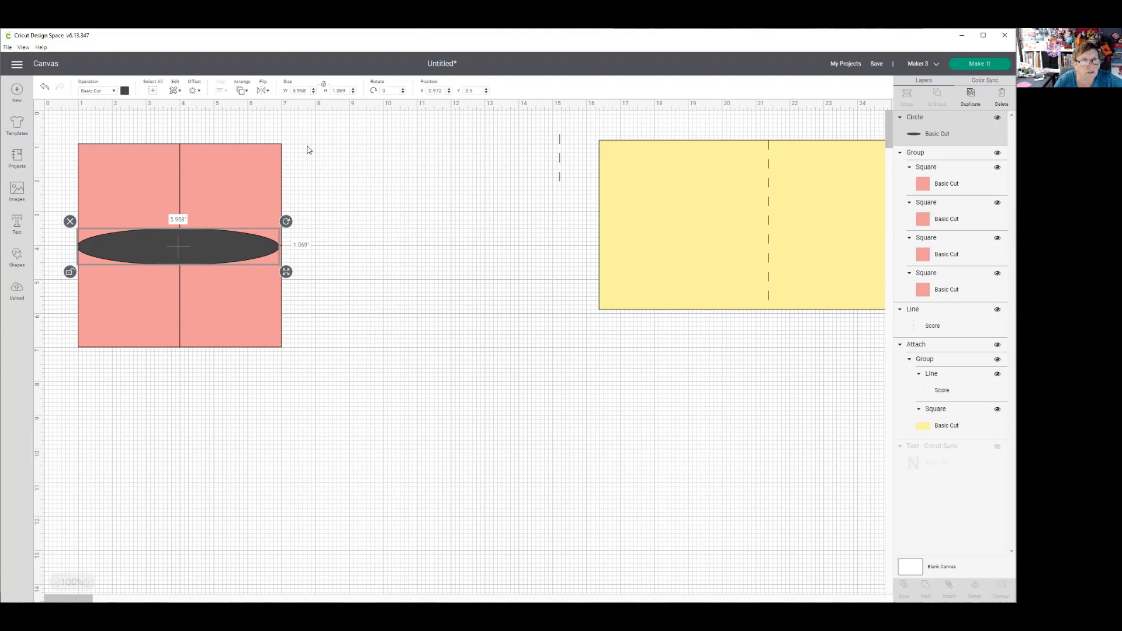
left_click_drag(309, 91, 291, 91)
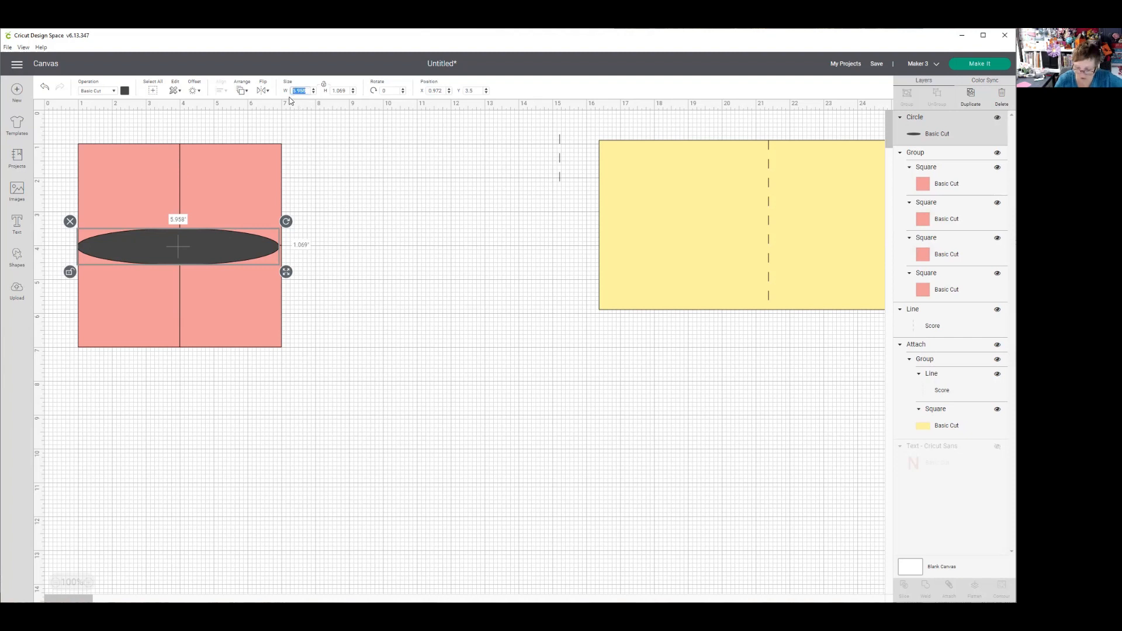
type("6")
key("Return")
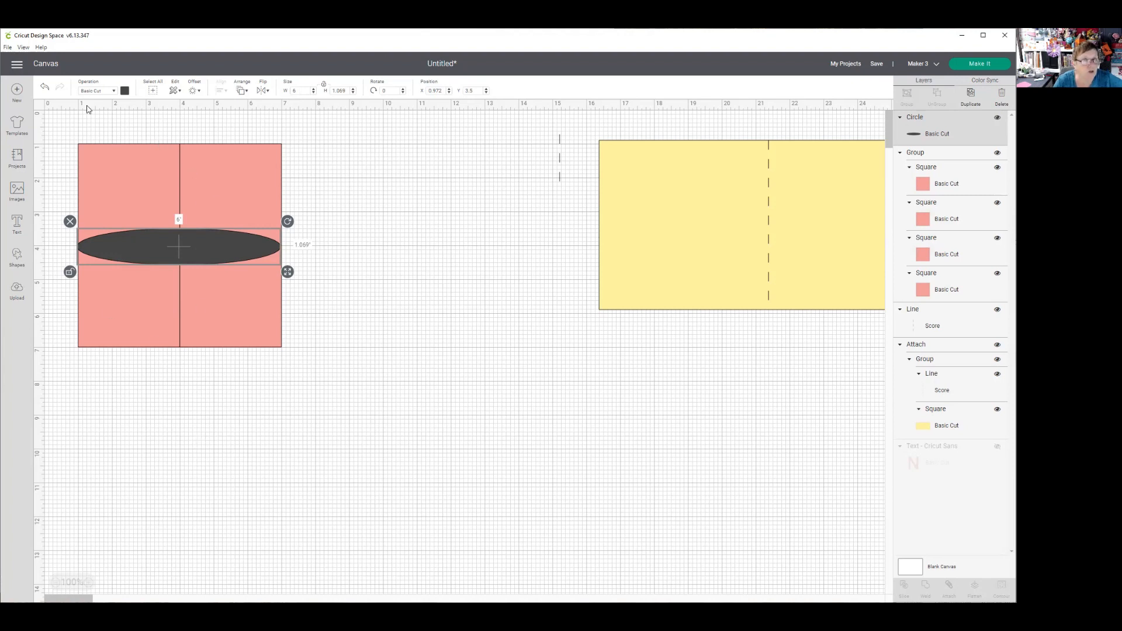
- Center the ellipse horizontally and vertically on the block of pink squares
left_click_drag(59, 112, 327, 374)
left_click(223, 94)
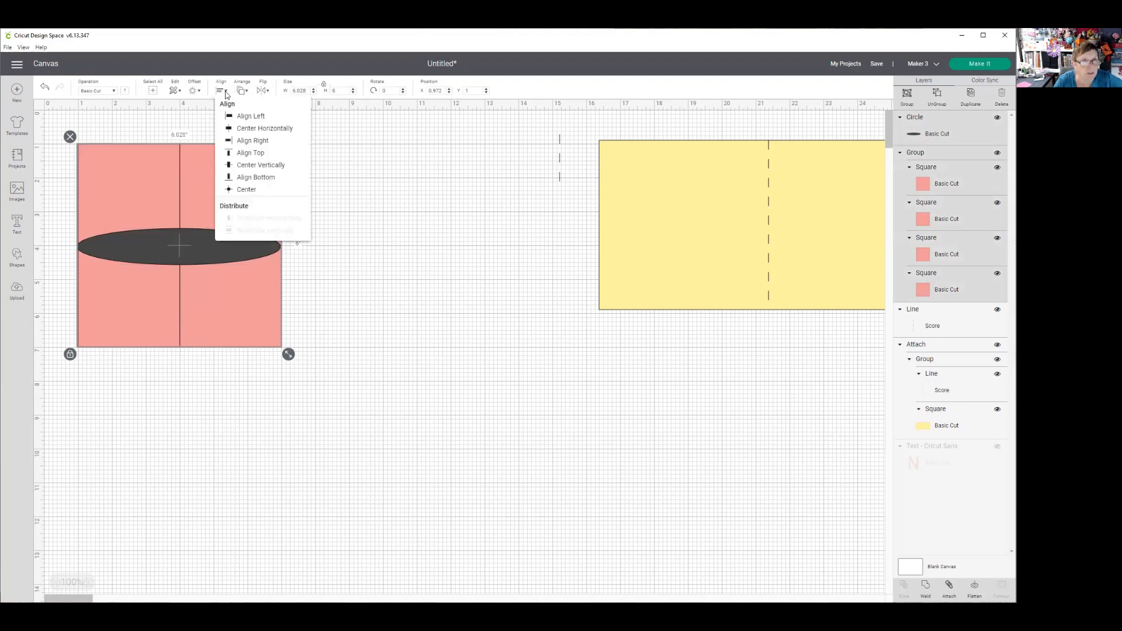
left_click(234, 125)
left_click(221, 93)
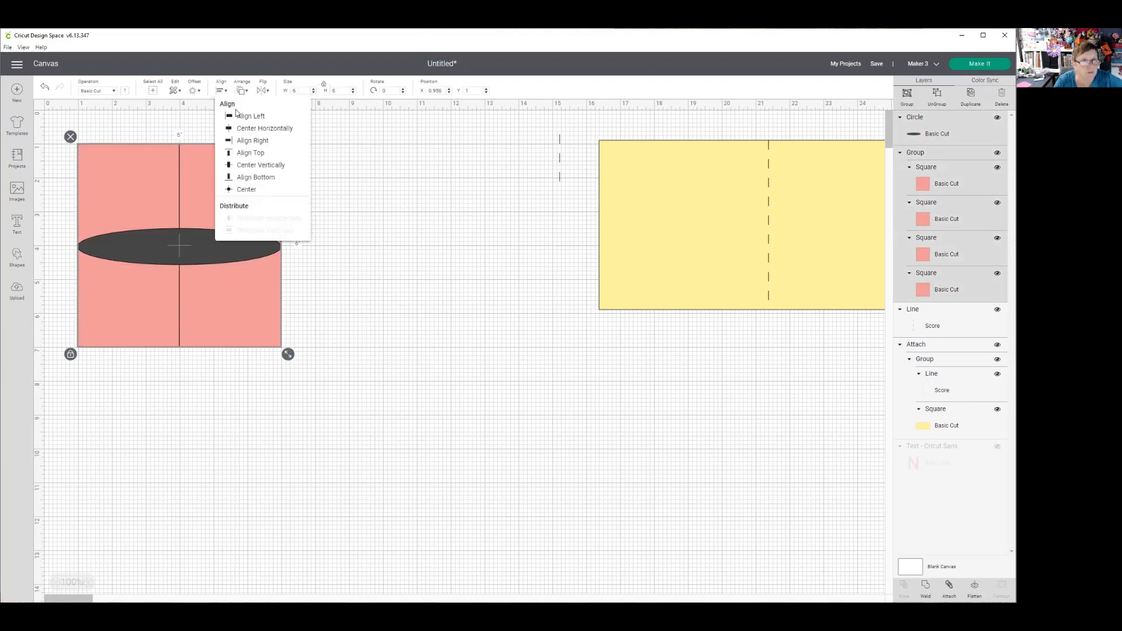
left_click(234, 163)
left_click(388, 261)
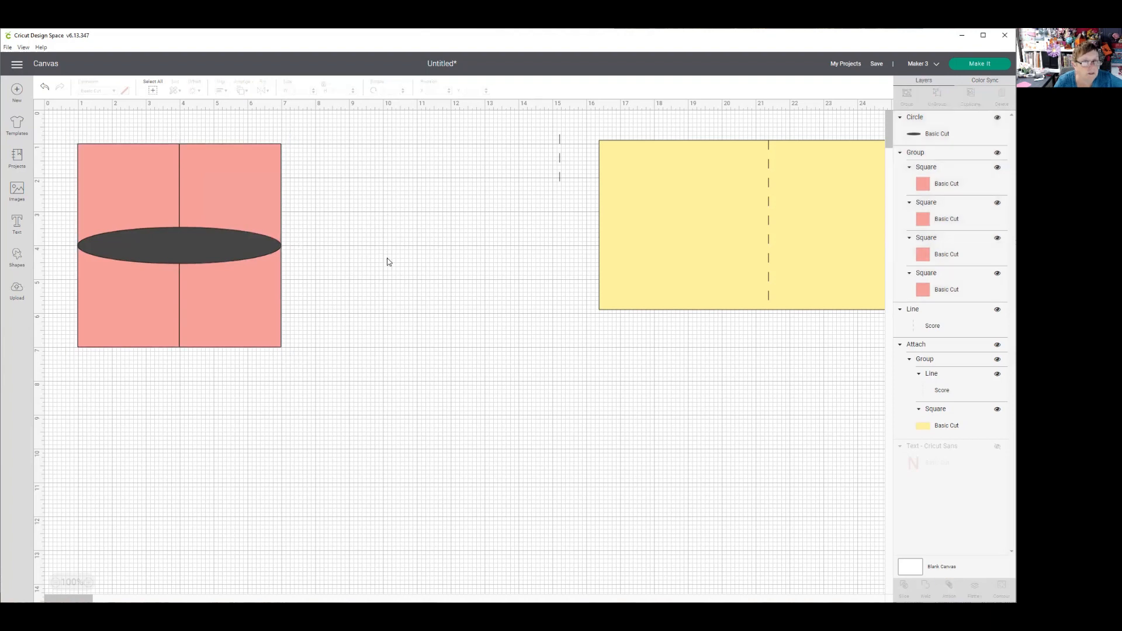
- Duplicate the horizontal ellipse and rotate the copy to 90 degrees
left_click(195, 250)
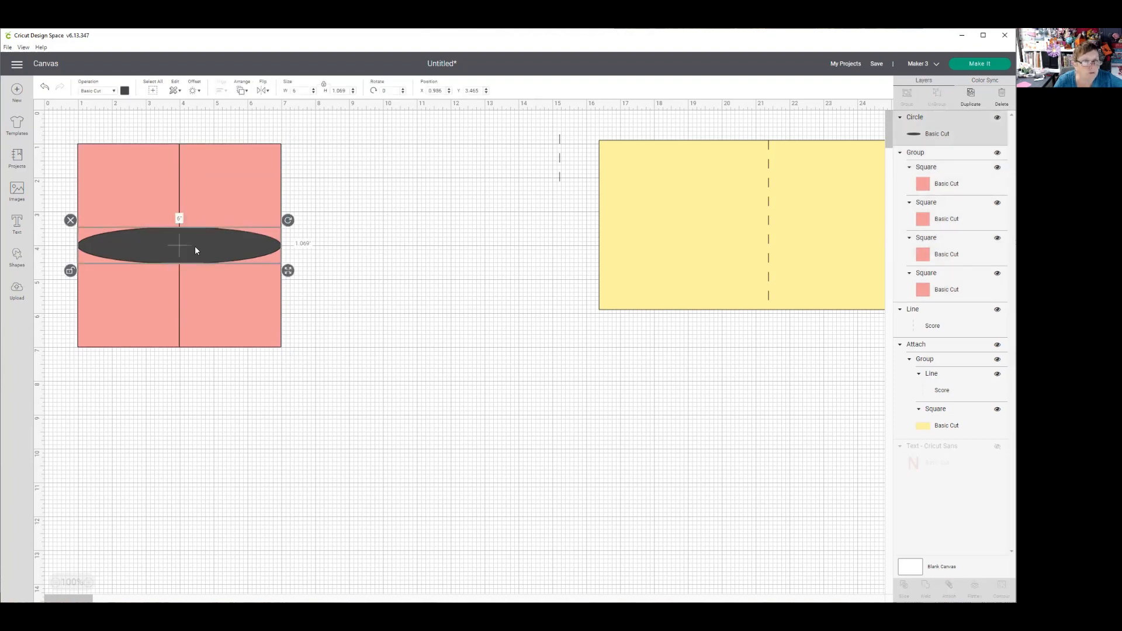
left_click(971, 95)
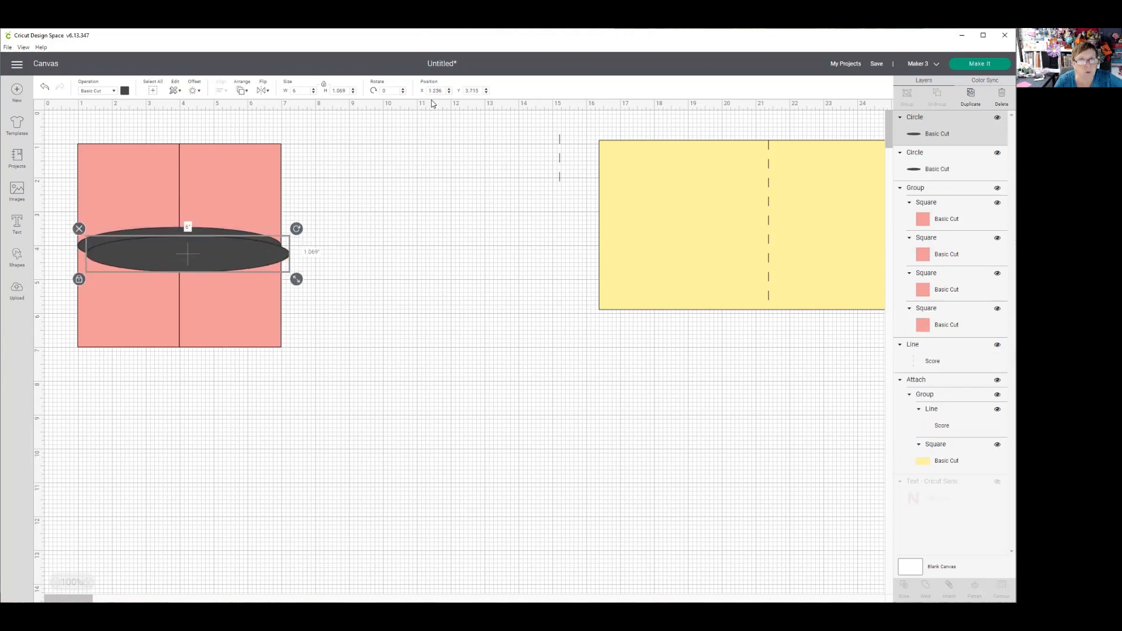
left_click(392, 91)
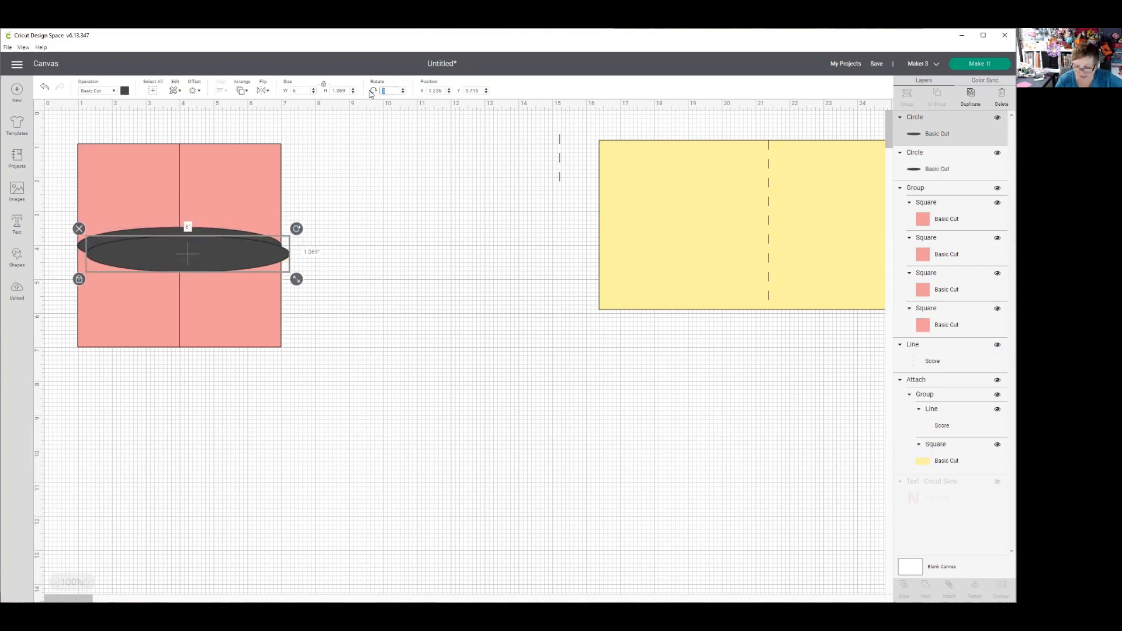
key("Return")
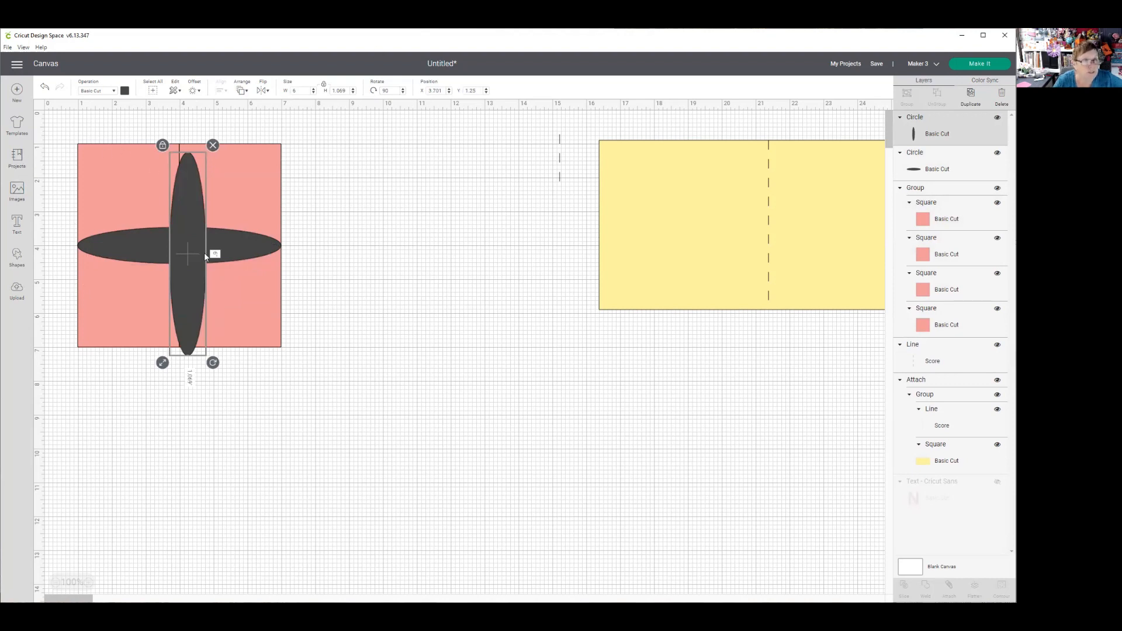
- Group the horizontal ellipse with the pink squares and bring the upright ellipse to the front
left_click_drag(331, 224, 269, 269)
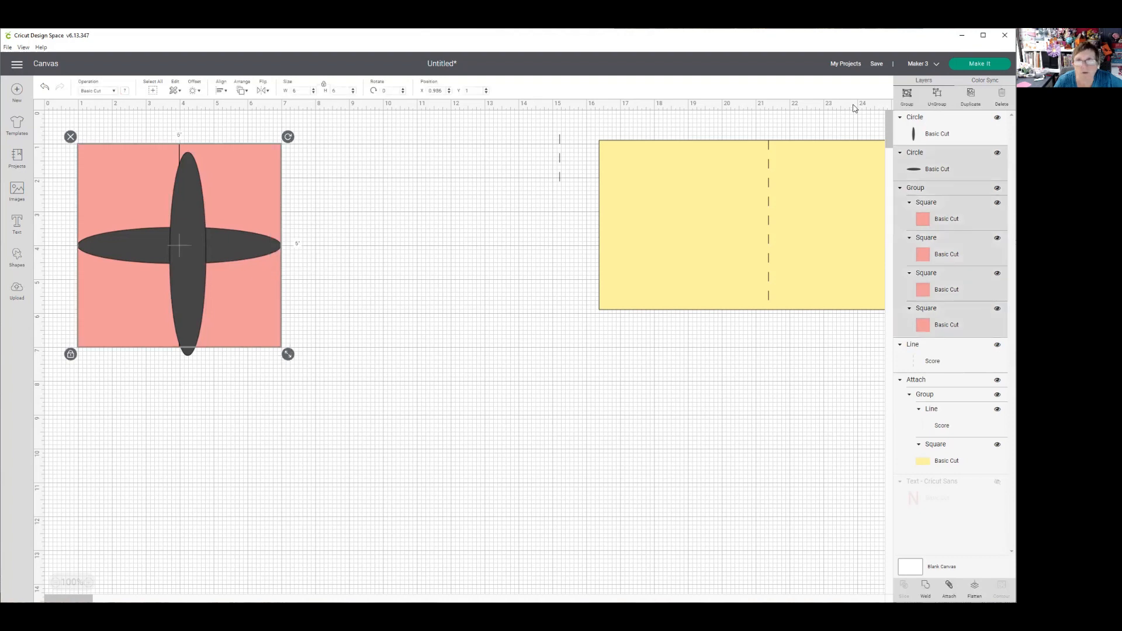
left_click(908, 99)
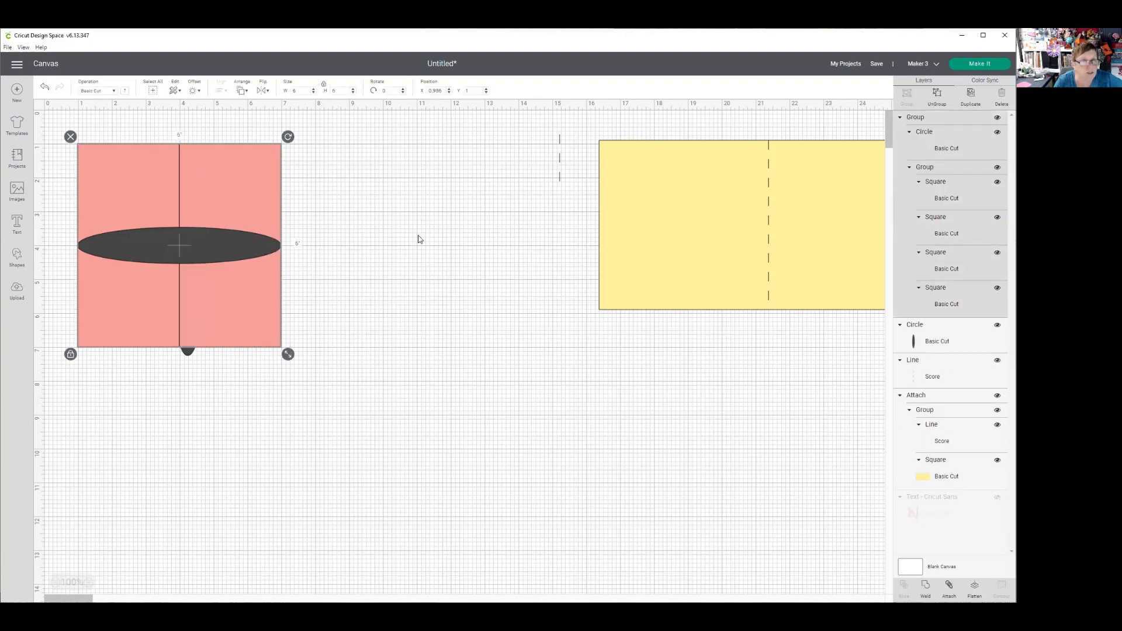
left_click(187, 353)
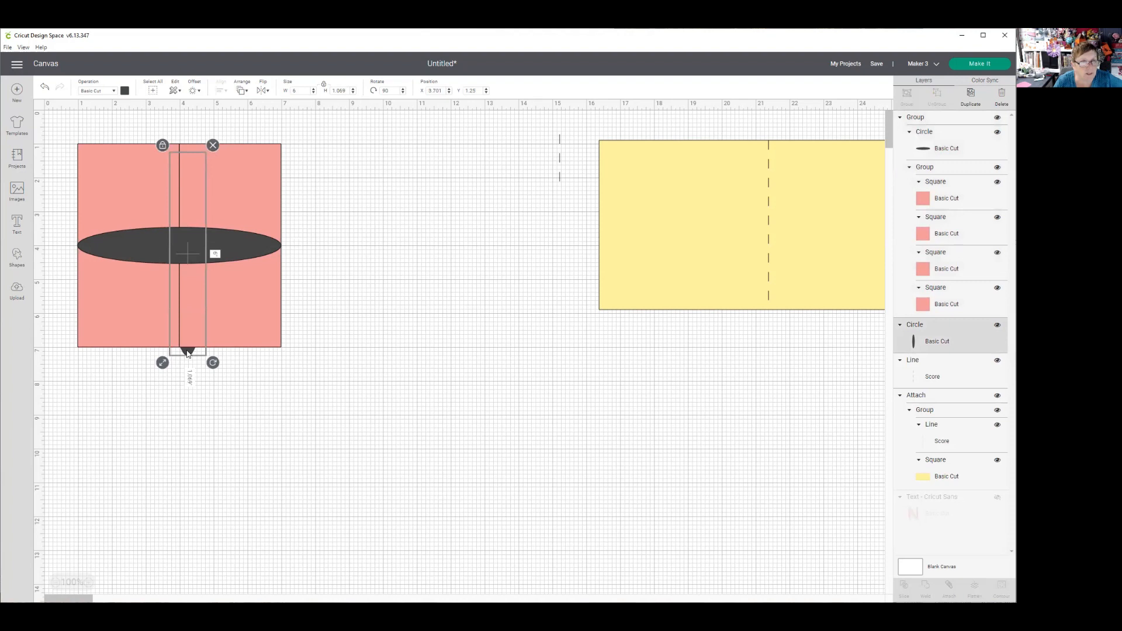
left_click(242, 91)
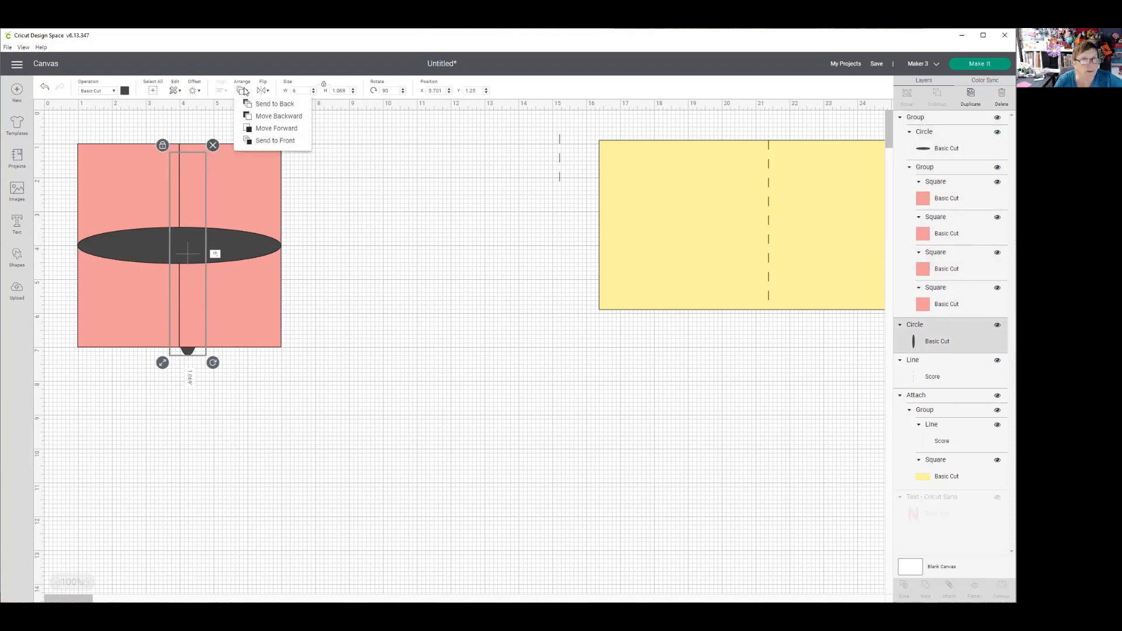
left_click(266, 141)
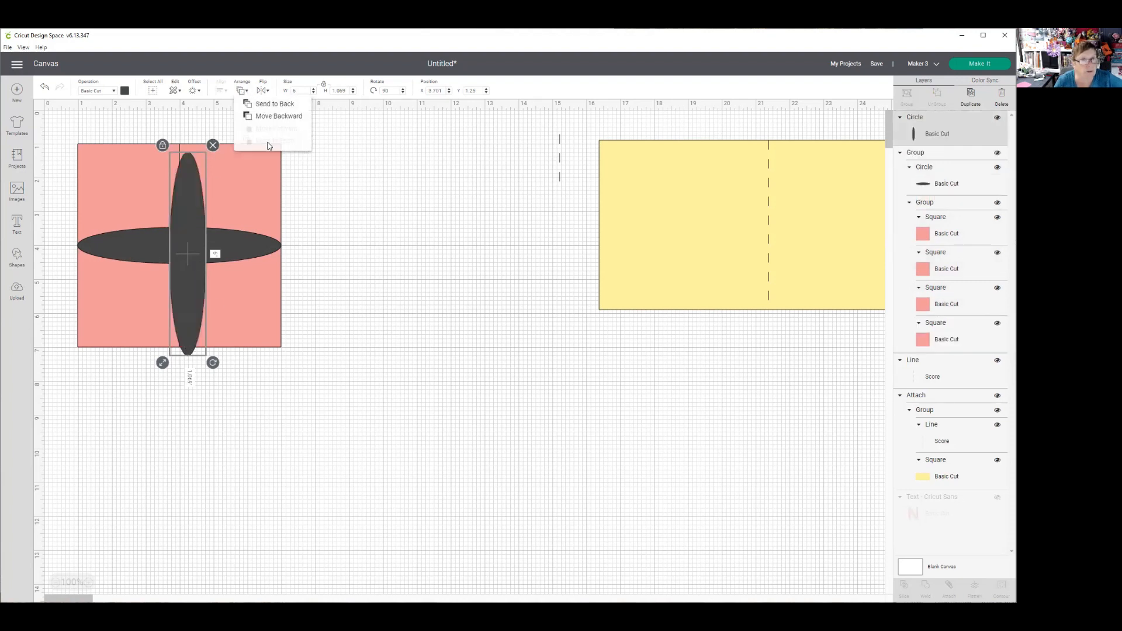
left_click(385, 240)
- Center the upright ellipse horizontally and vertically with the group of squares and horizontal ellipse
left_click_drag(258, 248, 280, 278)
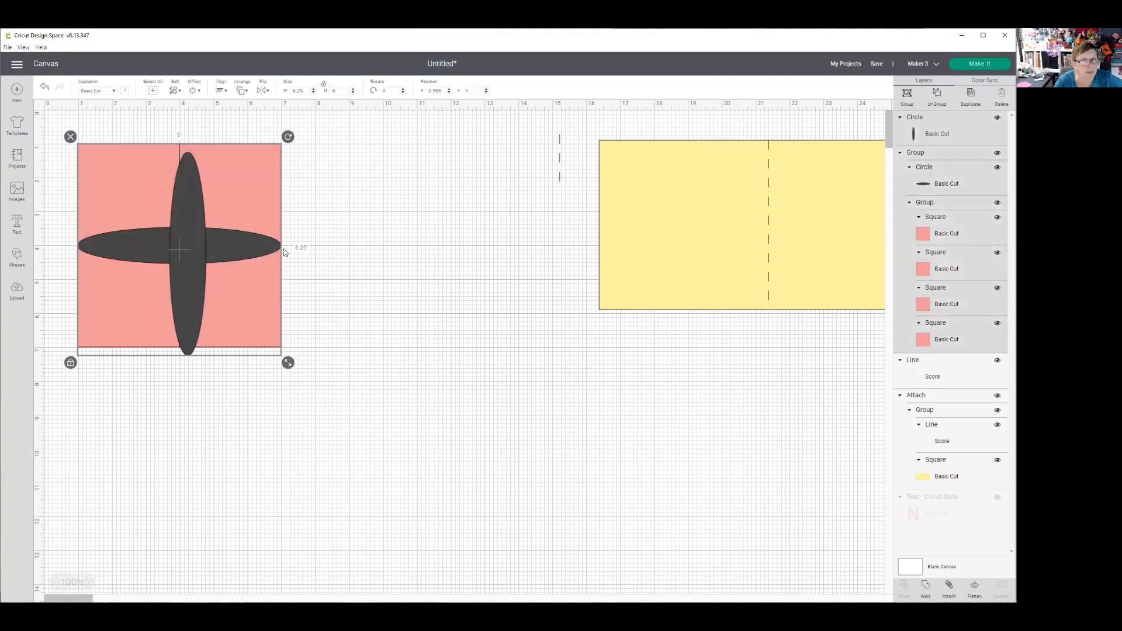
left_click(241, 91)
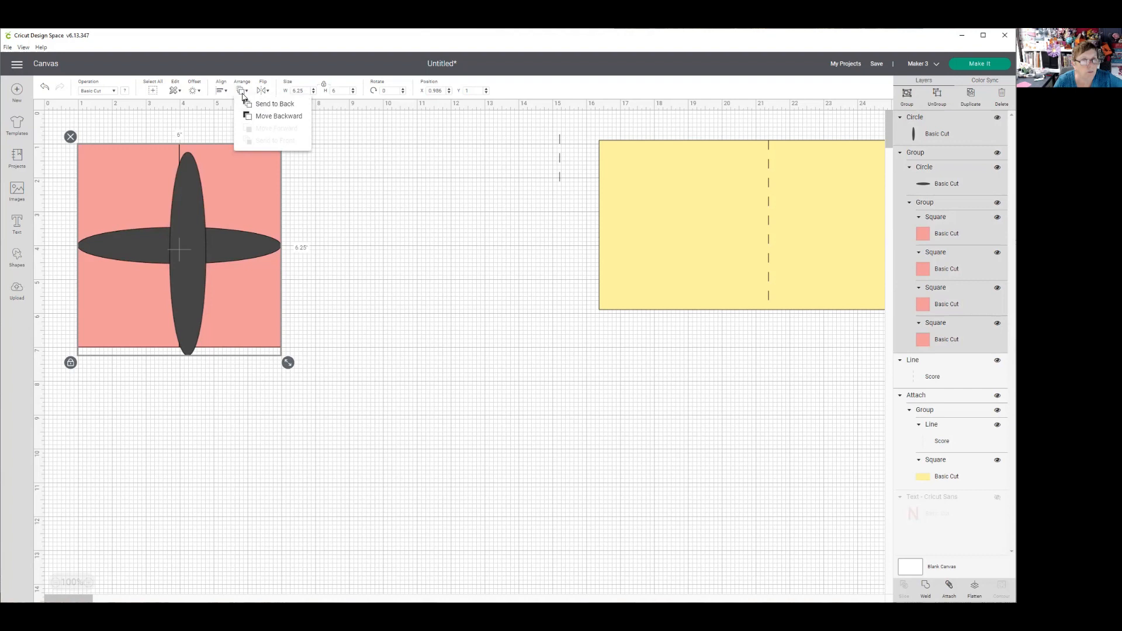
left_click(224, 92)
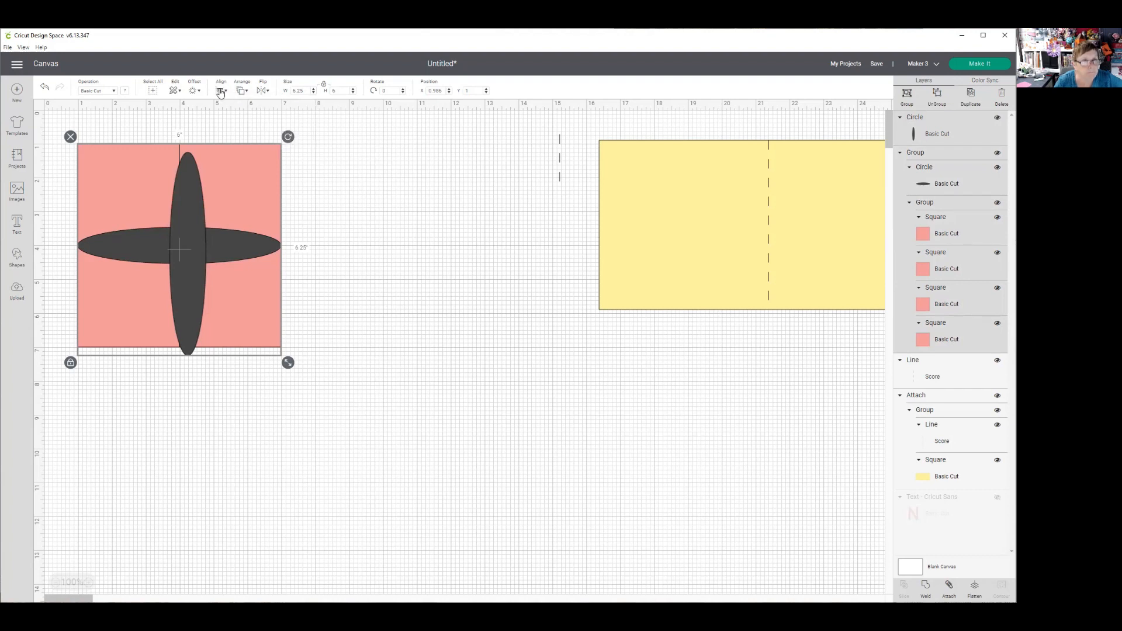
left_click(221, 92)
left_click(268, 133)
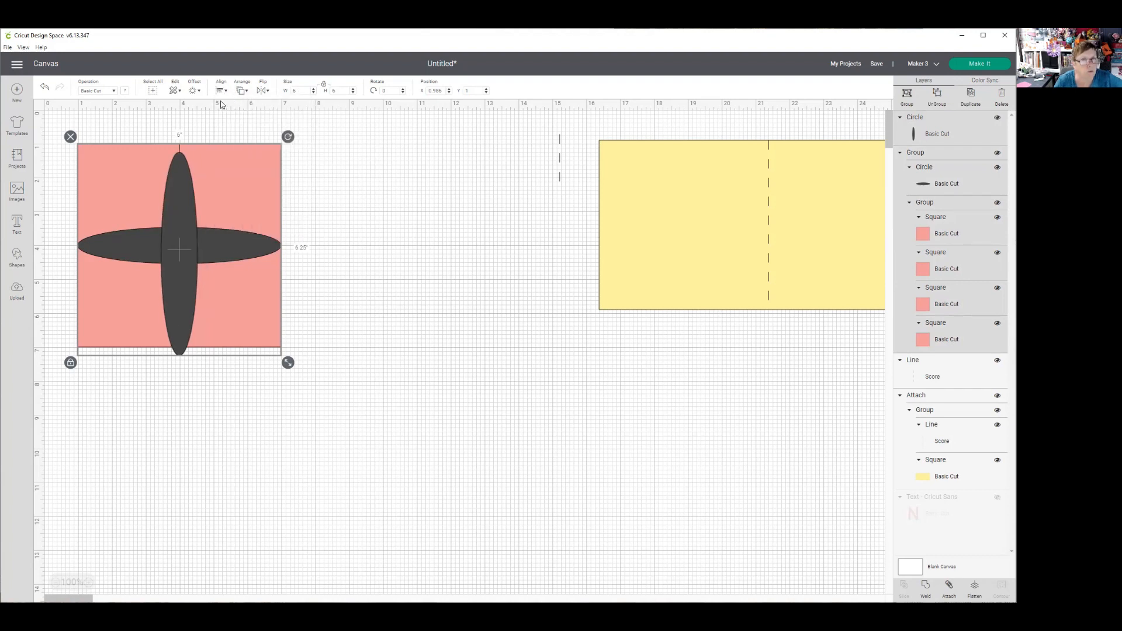
left_click(221, 92)
left_click(261, 166)
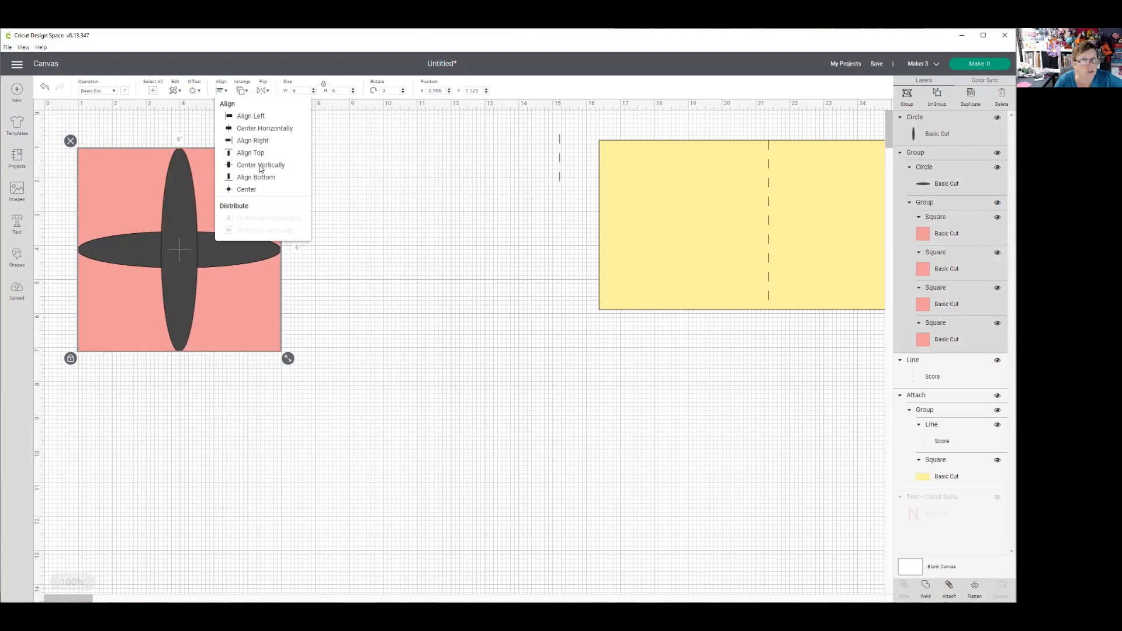
left_click(369, 257)
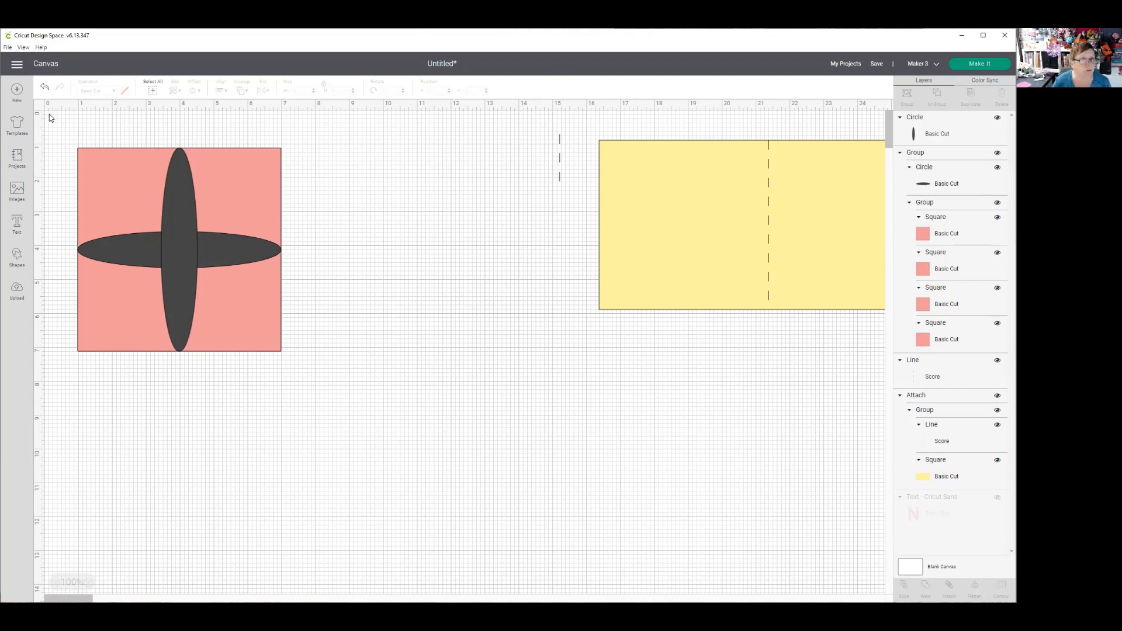
- Ungroup the horizontal ellipse from the pink squares and group the two crossed ellipses together
left_click_drag(50, 119, 333, 371)
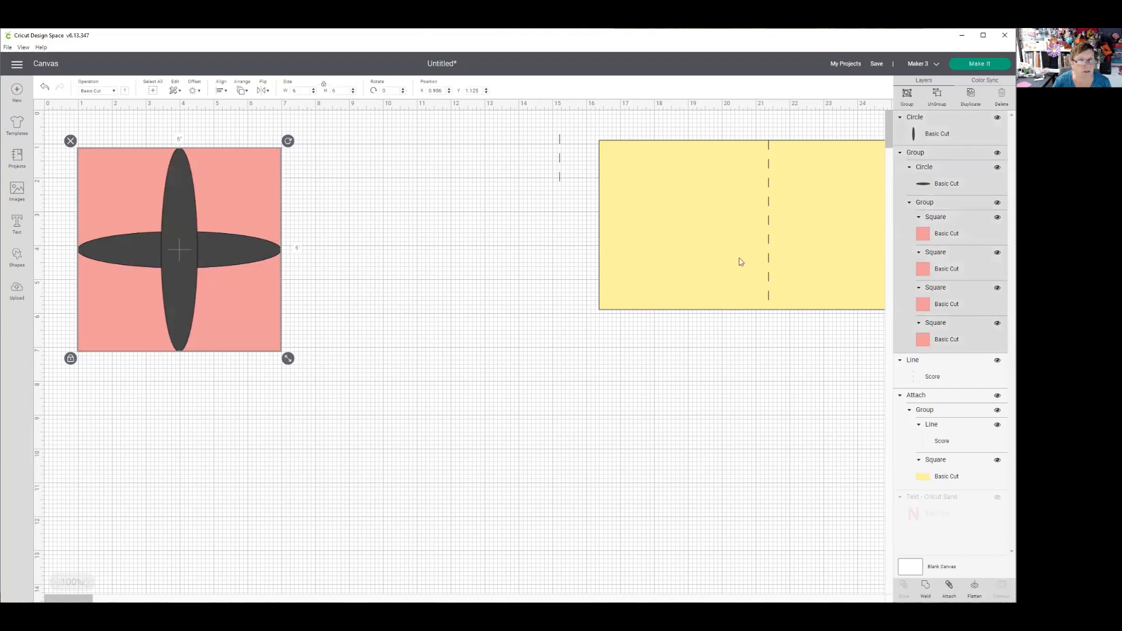
left_click(936, 98)
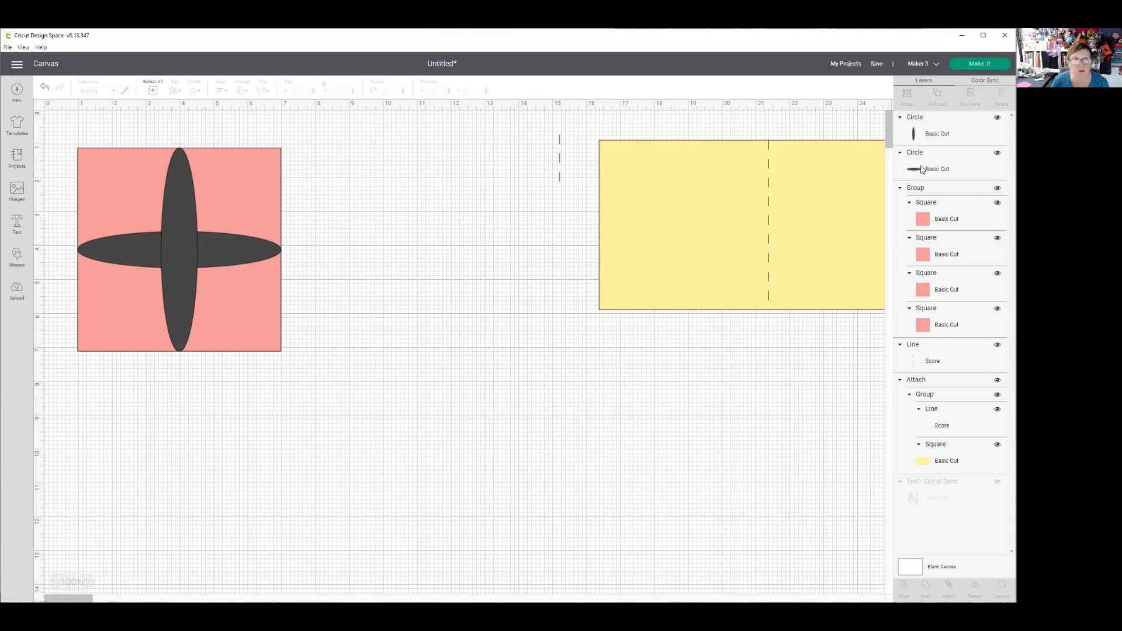
left_click(935, 142)
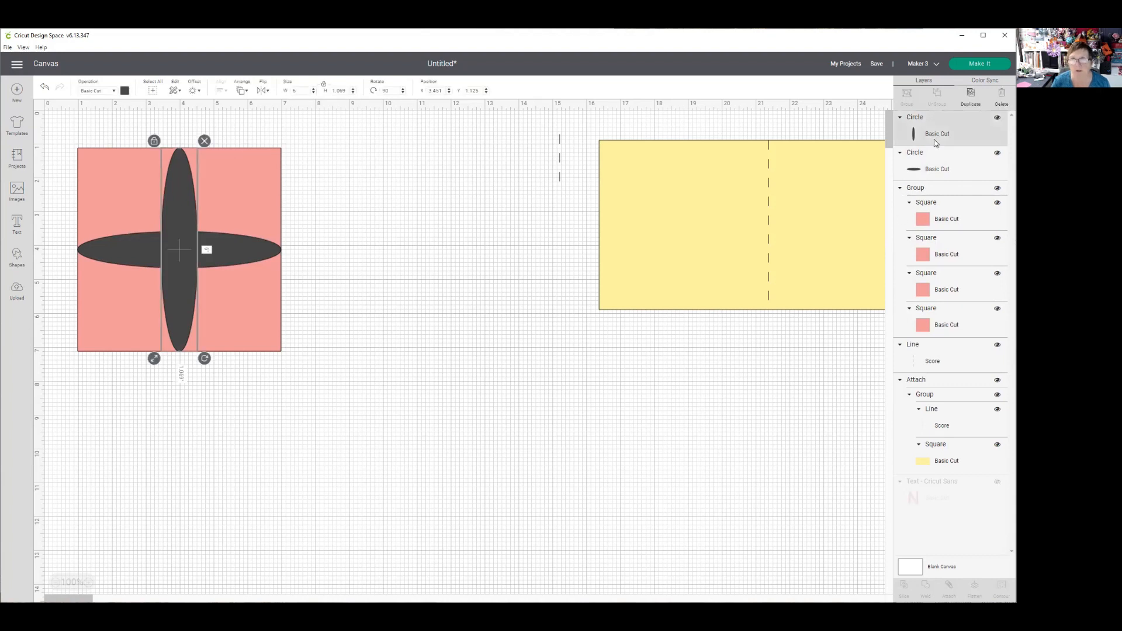
left_click(948, 171, "shift")
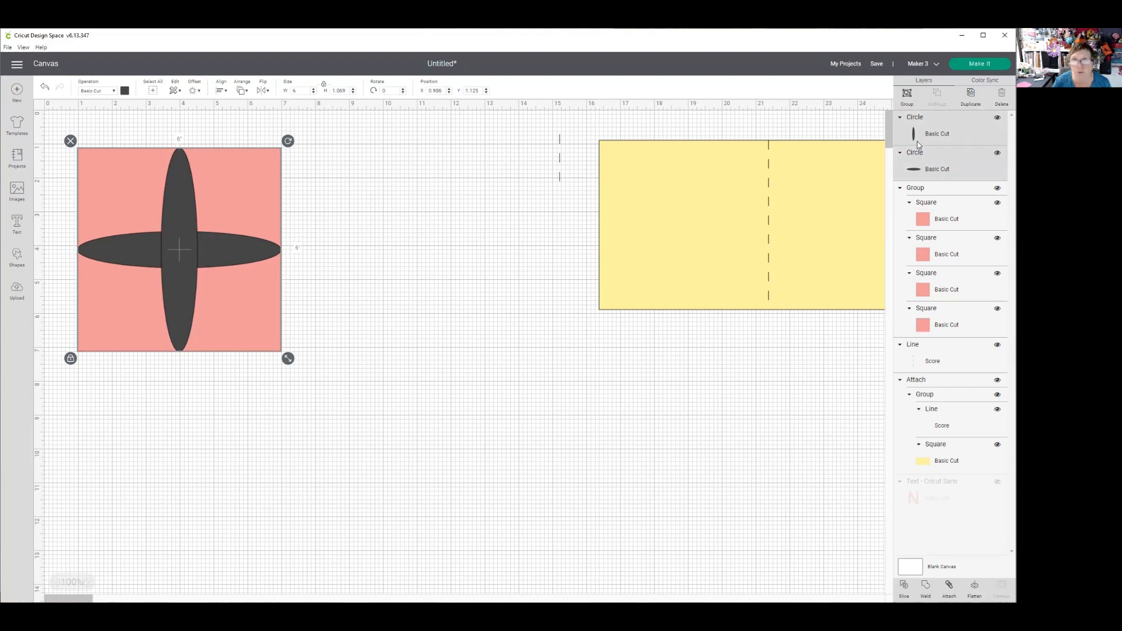
left_click(905, 97)
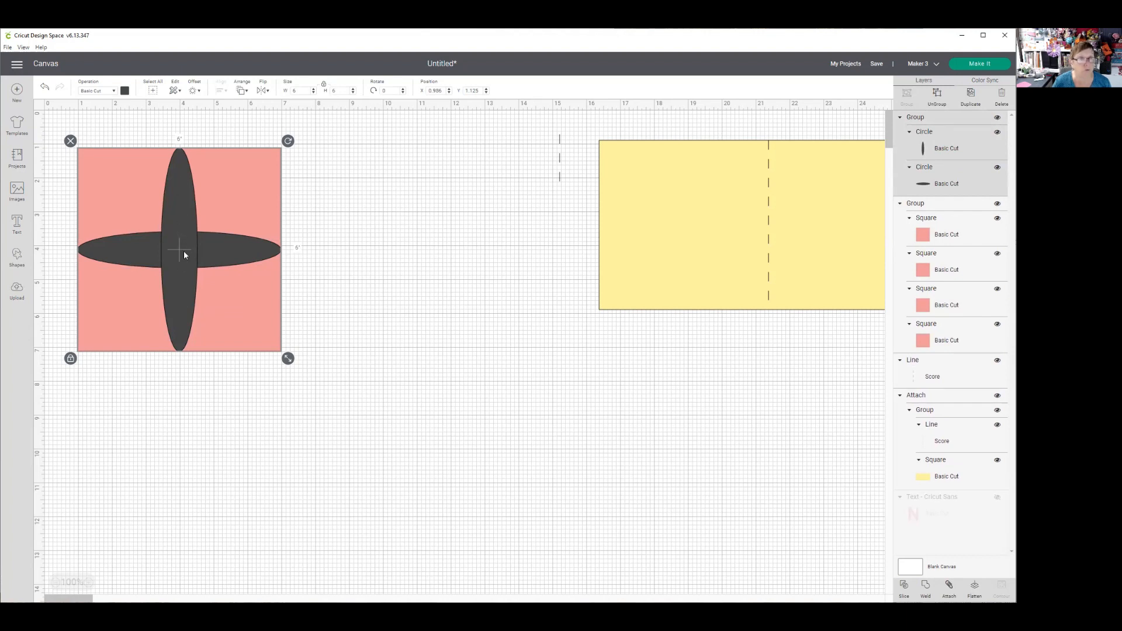
- Duplicate the crossed ellipse pair, rotate the copy to 45 degrees and place it over the original's center to form an eight-petal flower
left_click(969, 96)
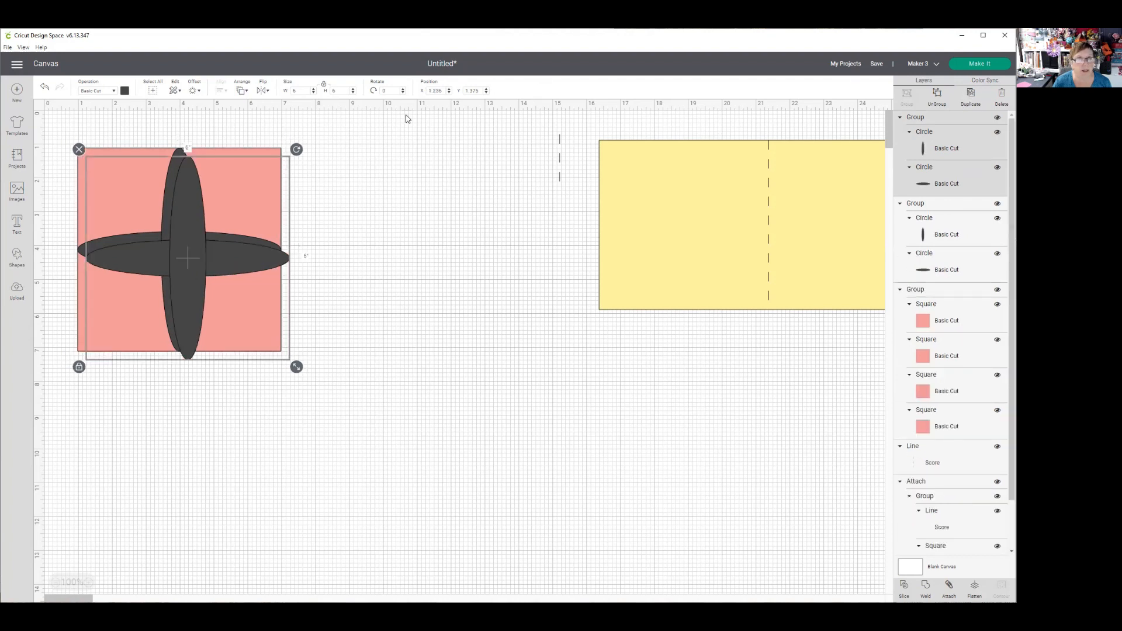
left_click(381, 91)
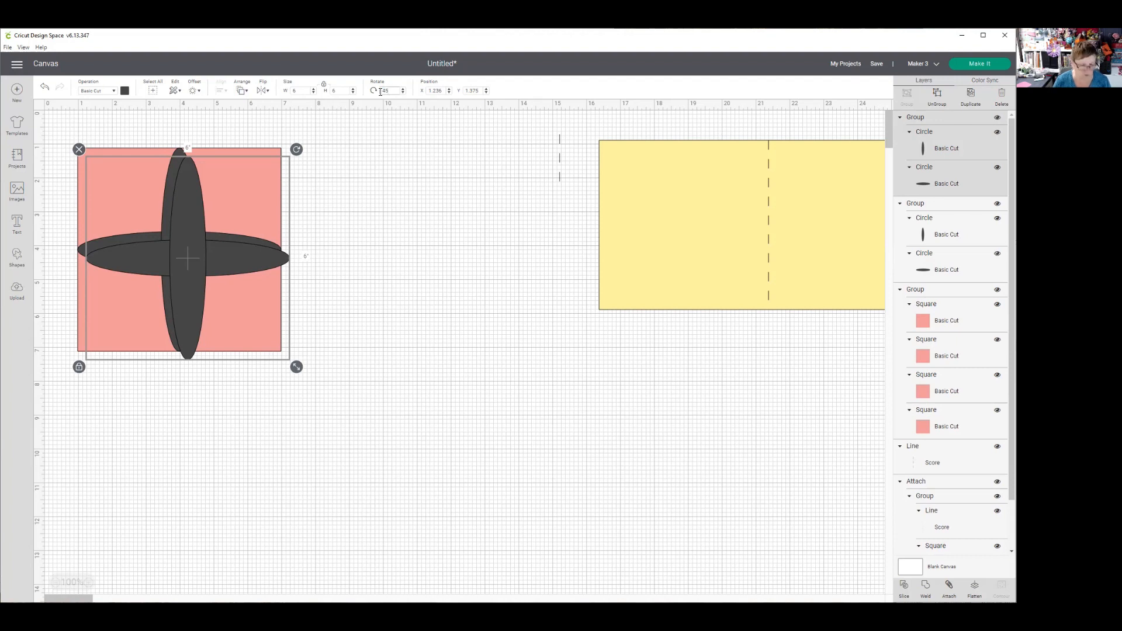
key("Return")
left_click_drag(195, 257, 189, 248)
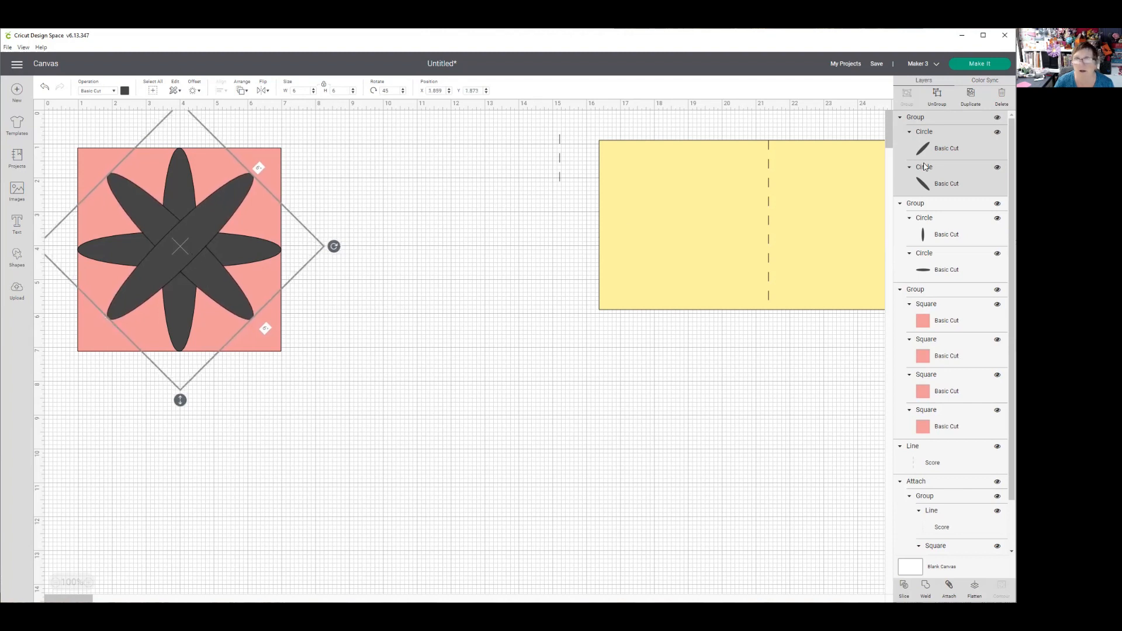
left_click(939, 142)
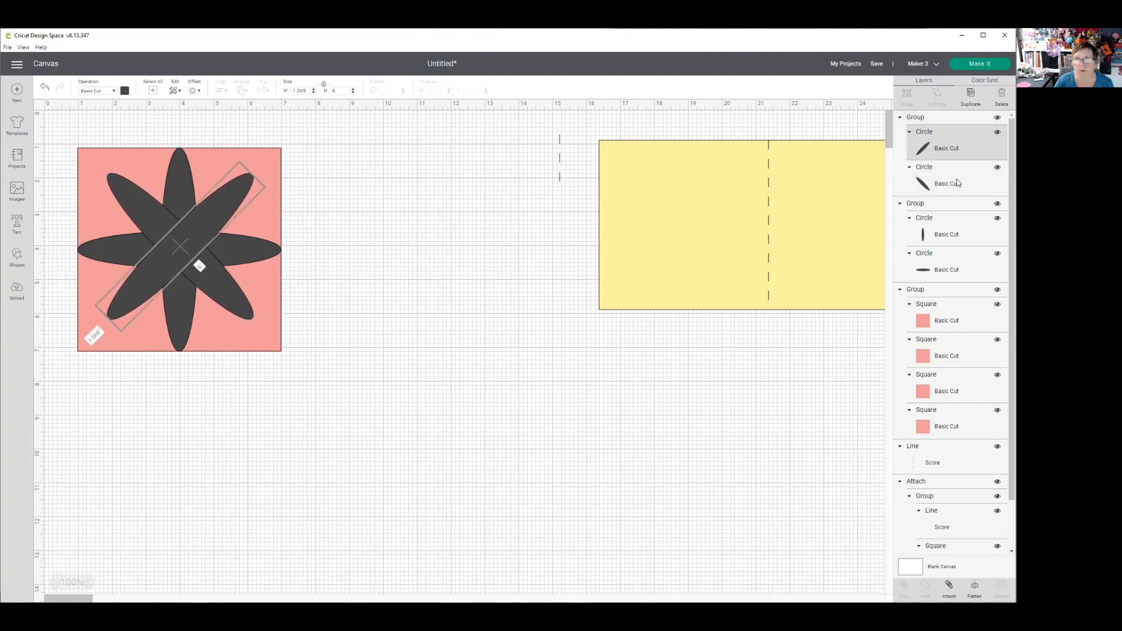
left_click(938, 118)
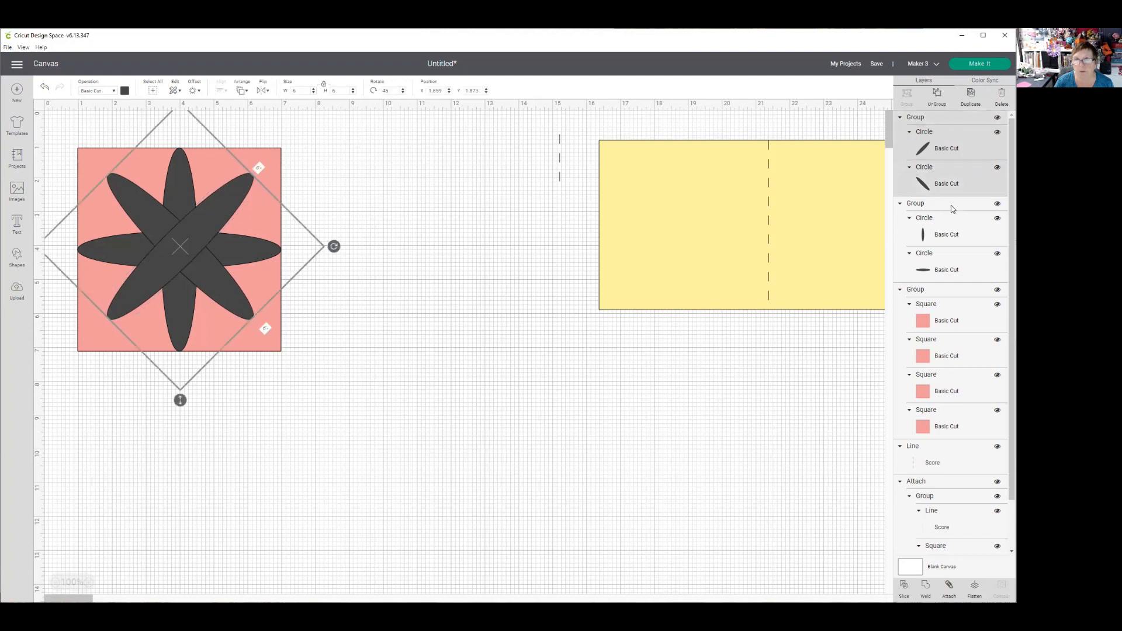
left_click(951, 205)
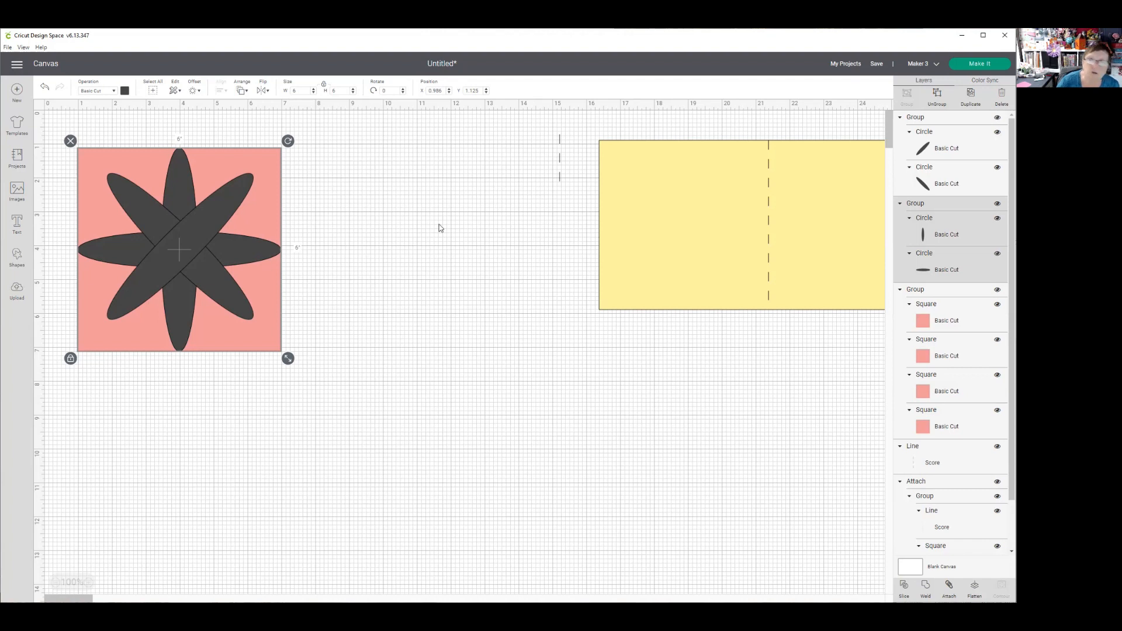
left_click(391, 187)
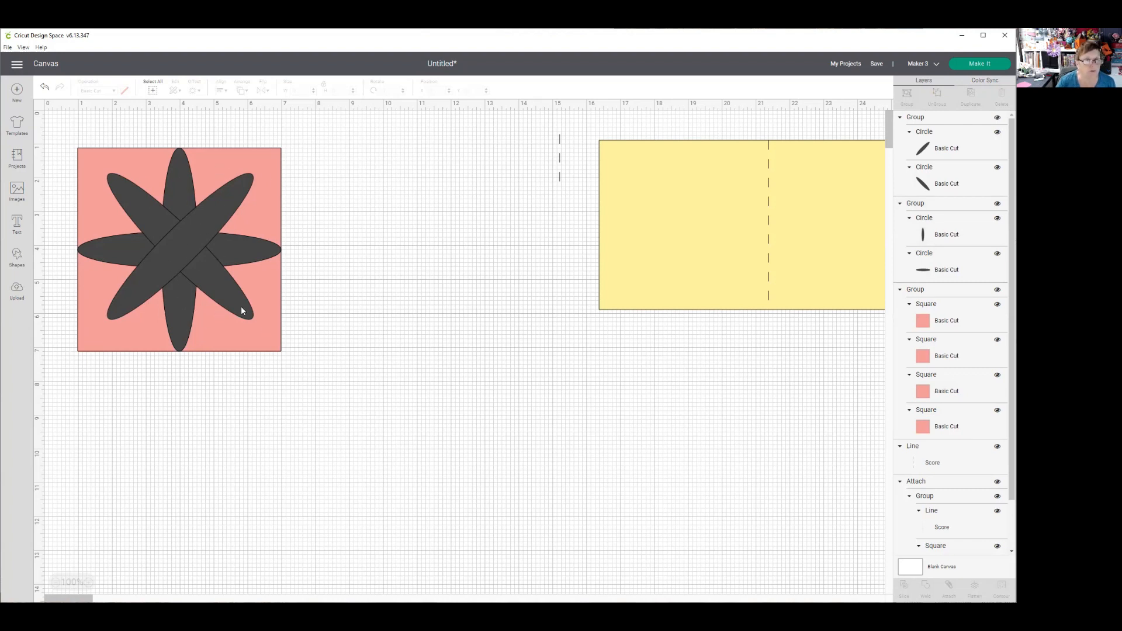
- Weld the upright and horizontal ellipses into one cross shape, and weld the two diagonal ellipses into another
left_click(941, 123)
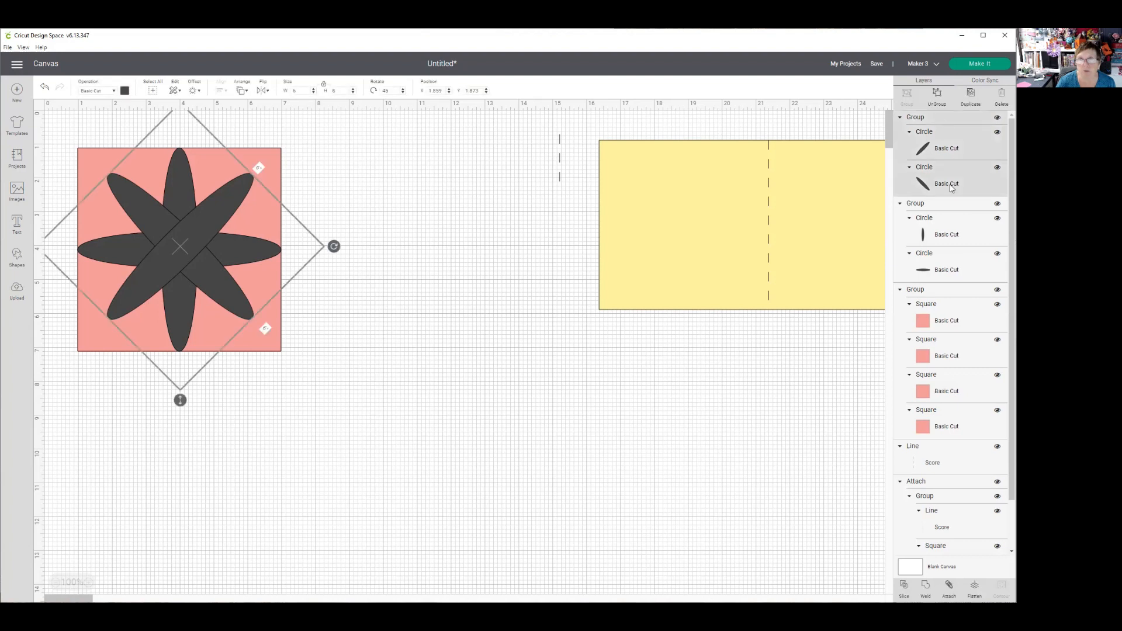
left_click(948, 204)
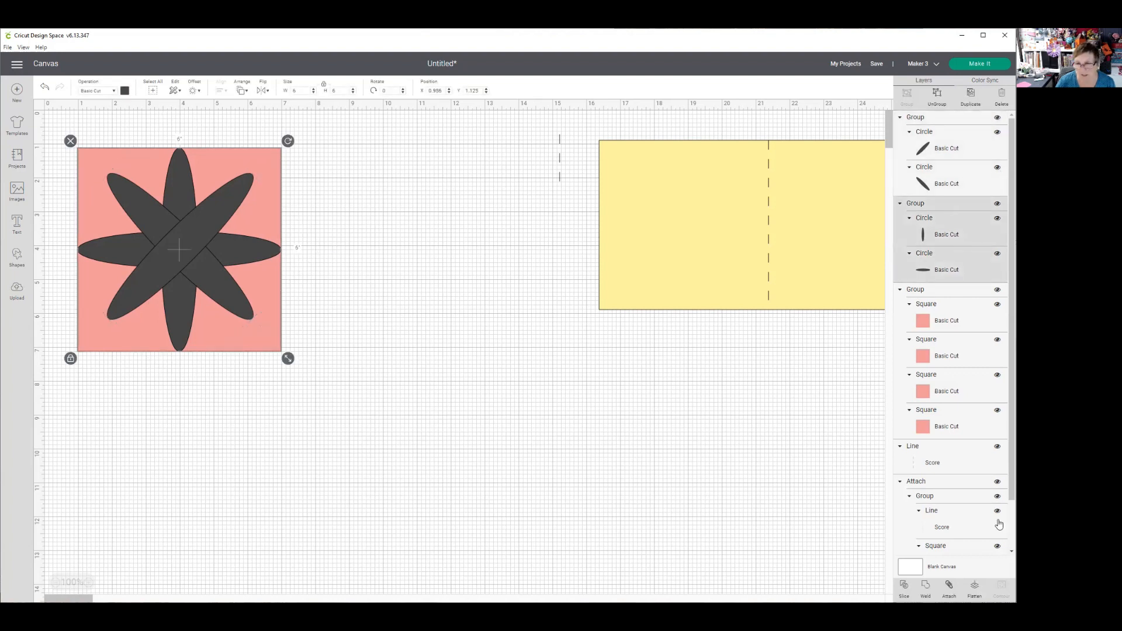
left_click(925, 588)
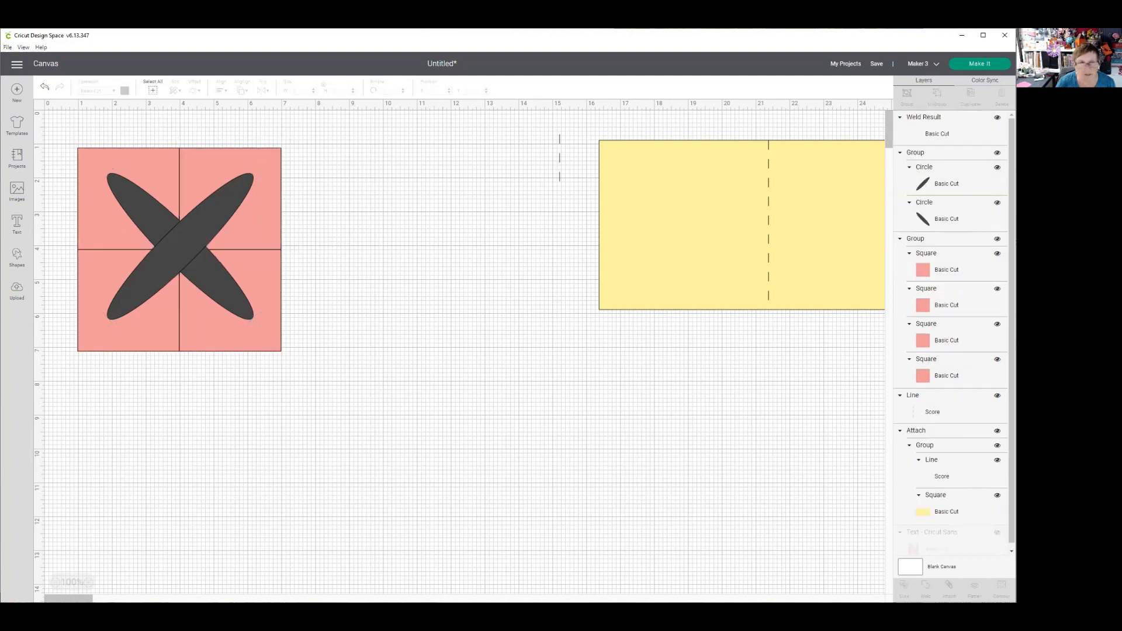
left_click(956, 155)
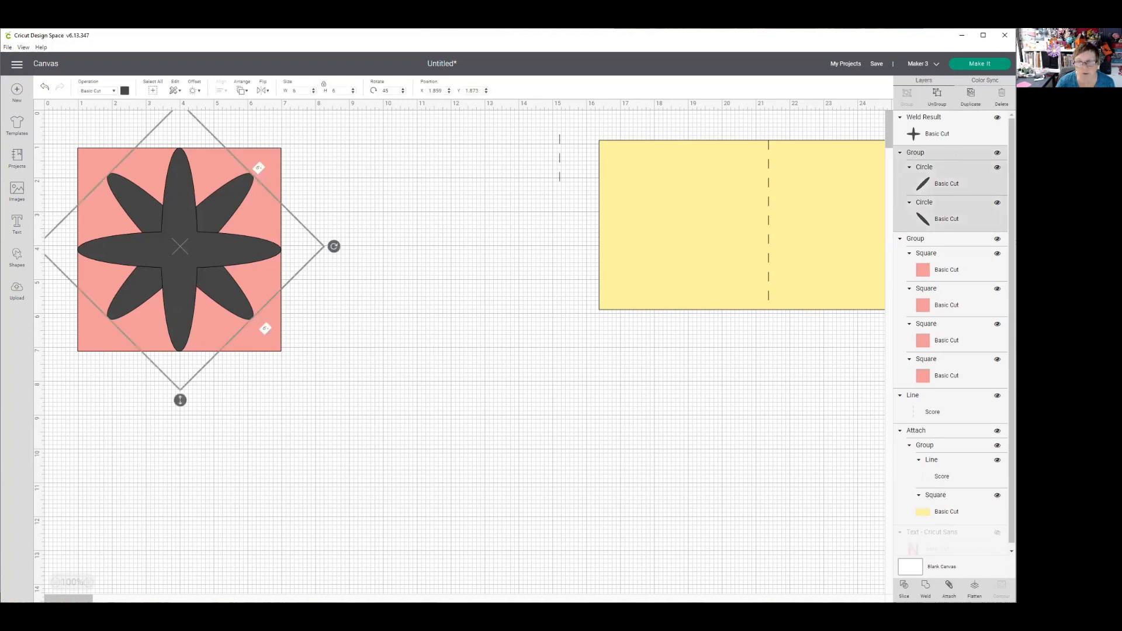
left_click(925, 588)
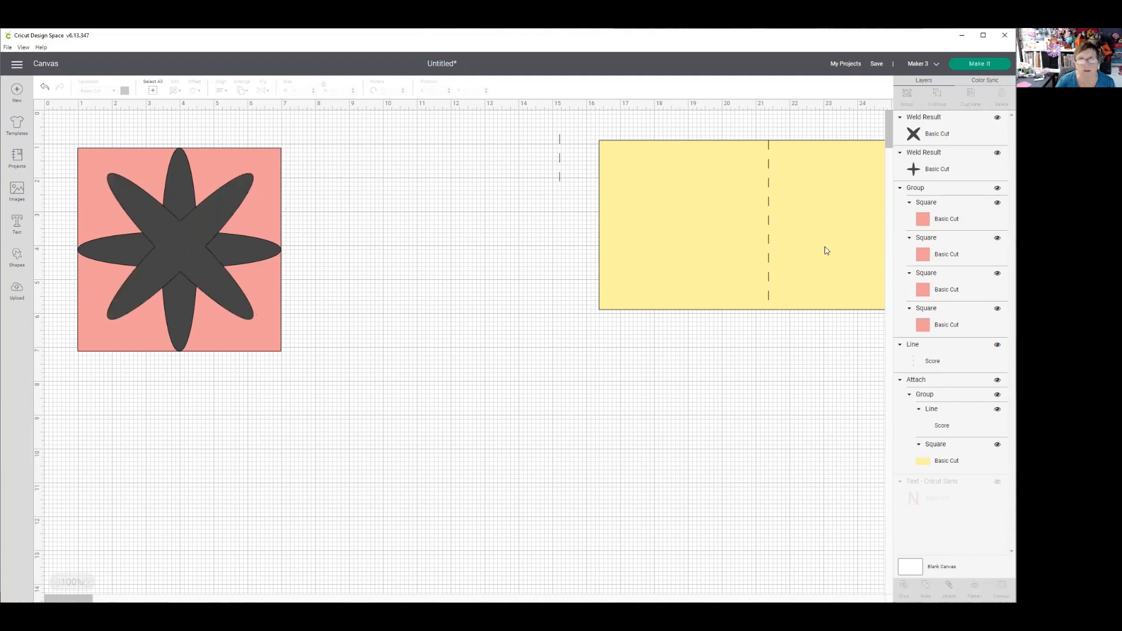
- Weld the upright cross and the diagonal cross into a single eight-petal flower
left_click(947, 130)
left_click(951, 162)
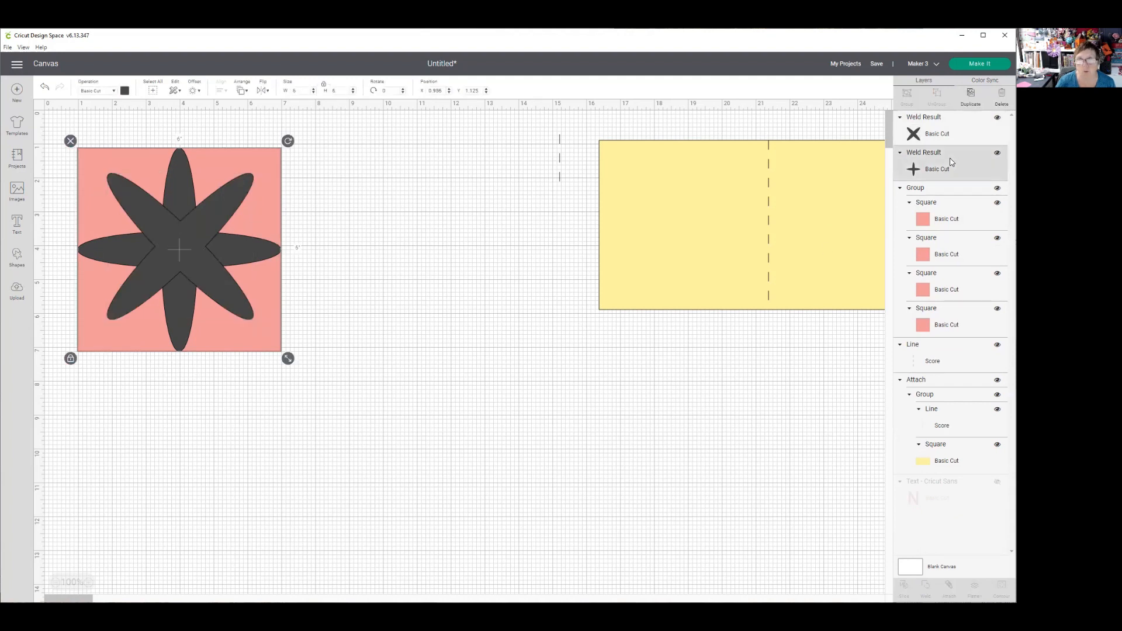
left_click(929, 123, "shift")
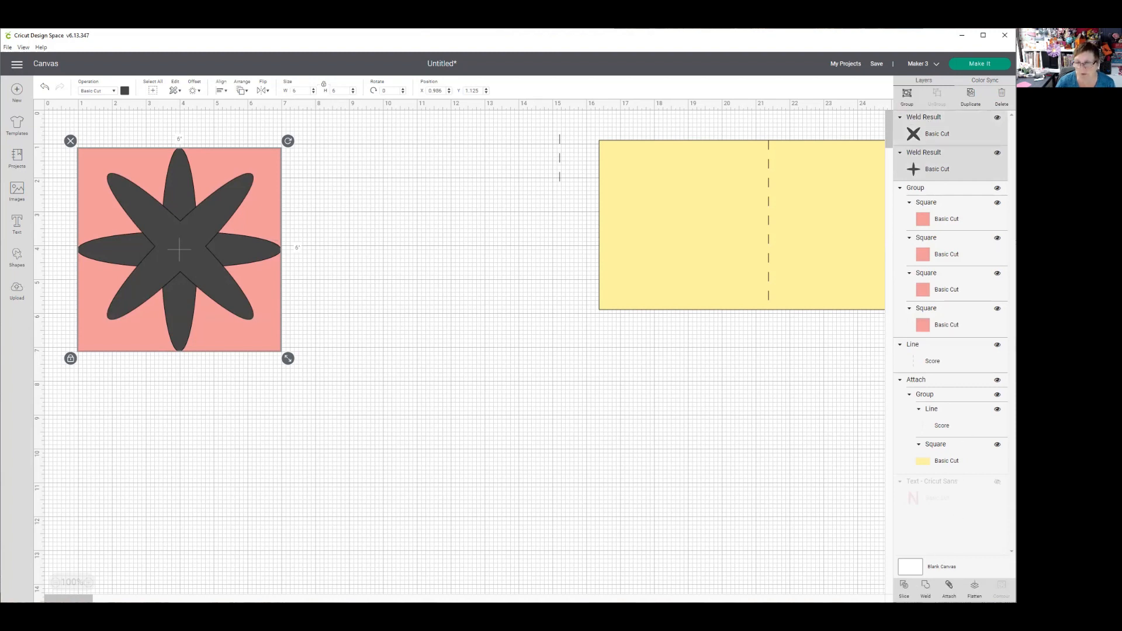
left_click(925, 588)
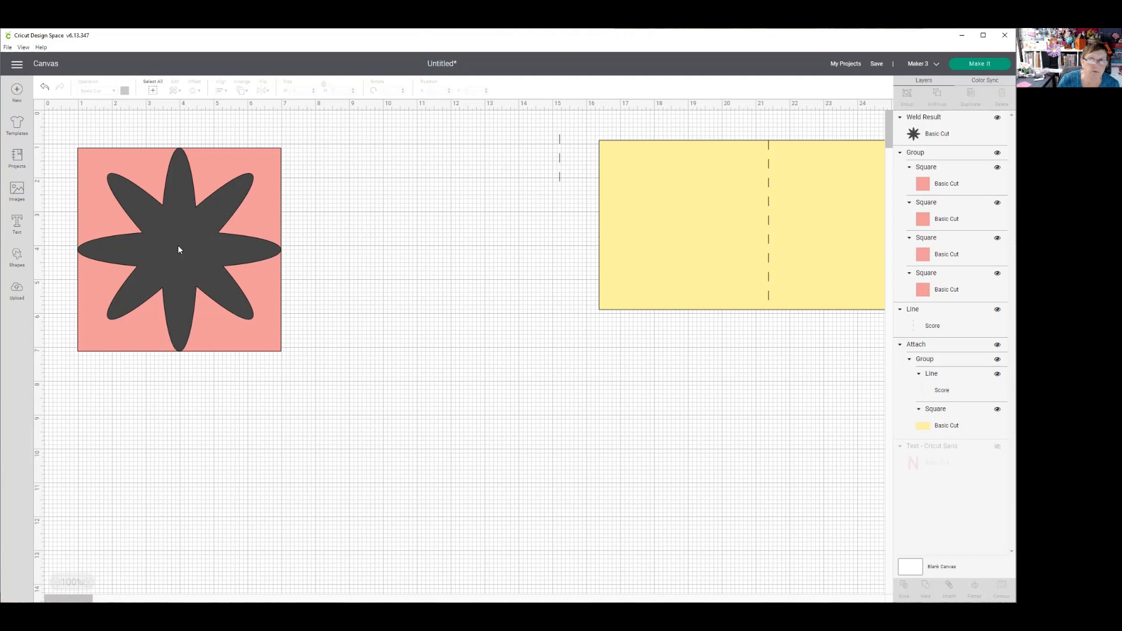
- Move the group of pink squares below the yellow card base and place the welded flower in the freed area
left_click_drag(179, 243, 424, 244)
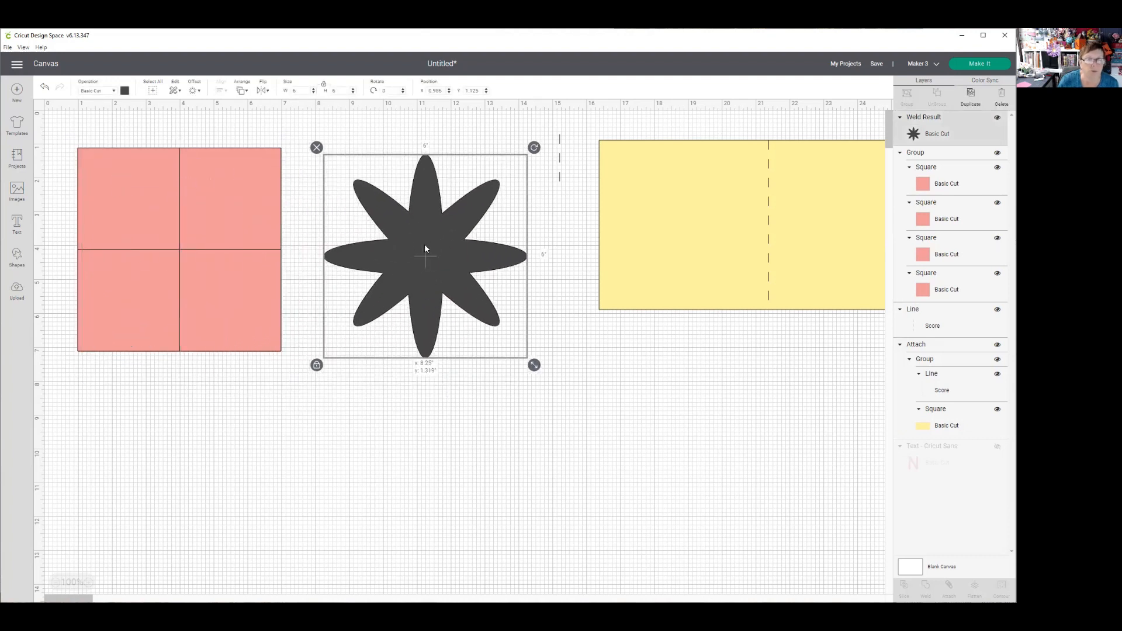
left_click_drag(202, 211, 803, 392)
left_click_drag(426, 261, 226, 280)
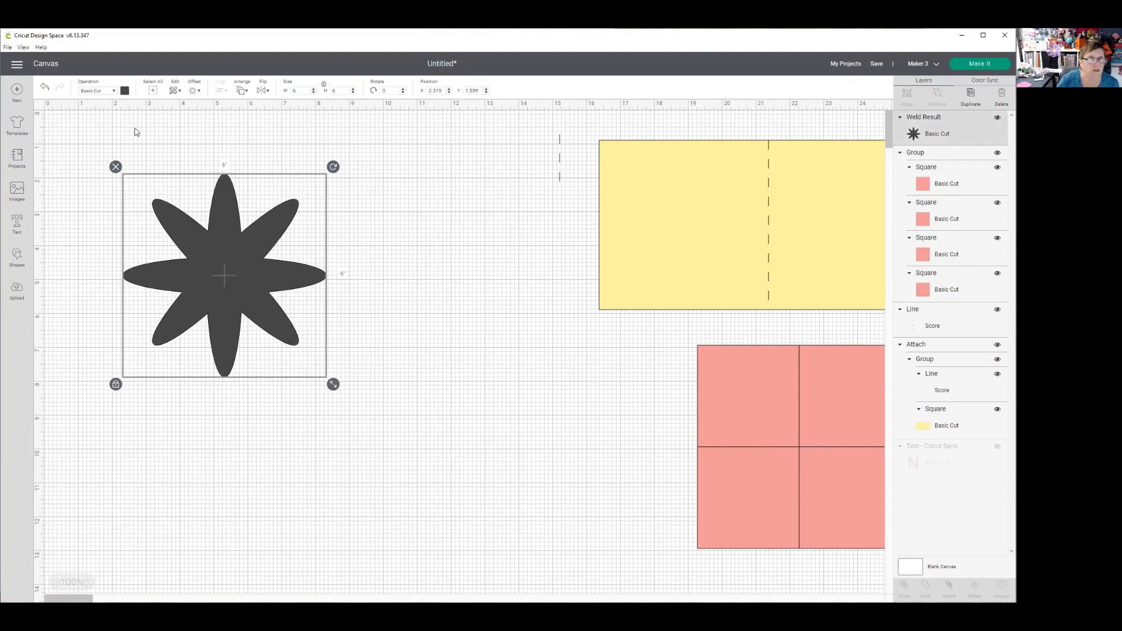
- Recolor the welded flower dark red
left_click(124, 91)
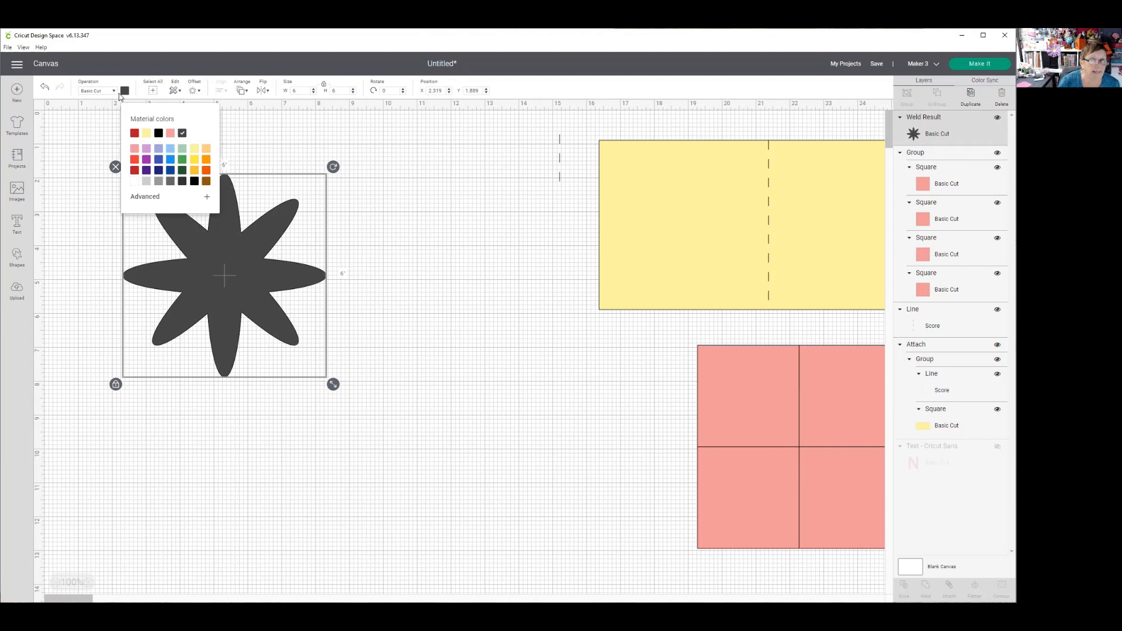
left_click(134, 170)
left_click(332, 246)
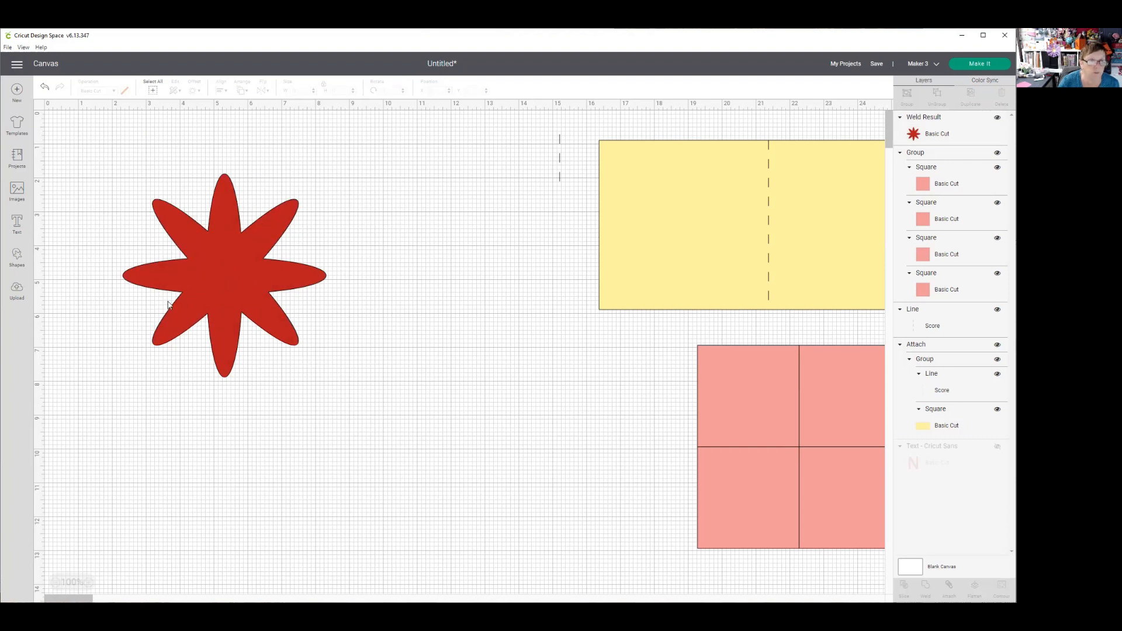
- Create an outward offset of 0.2 in with rounded corners around the welded flower
left_click(231, 270)
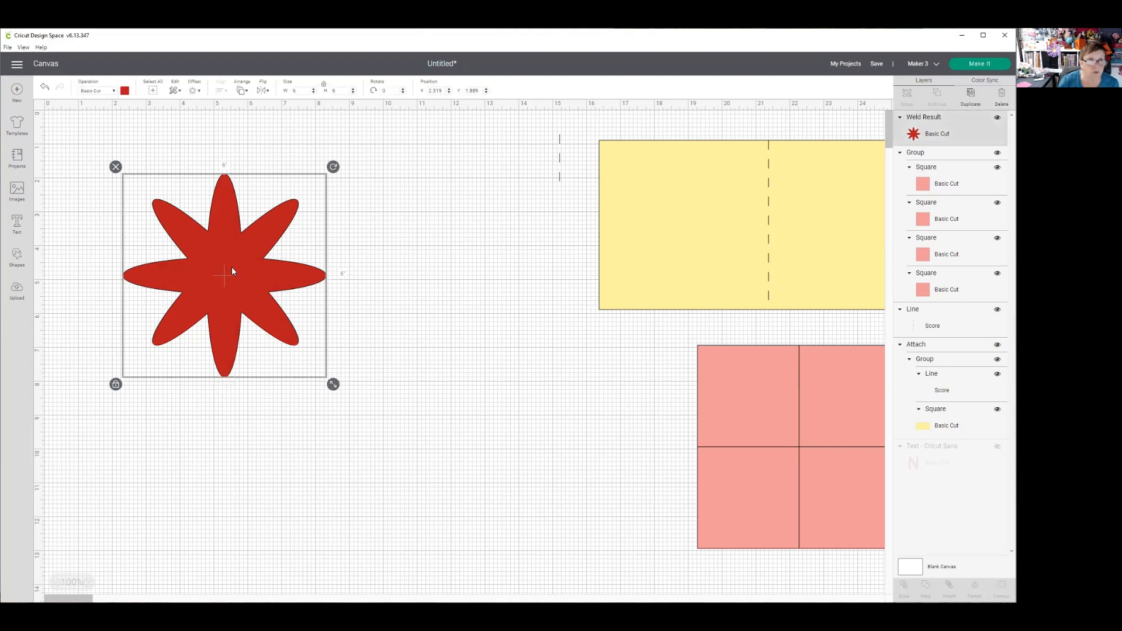
left_click(193, 91)
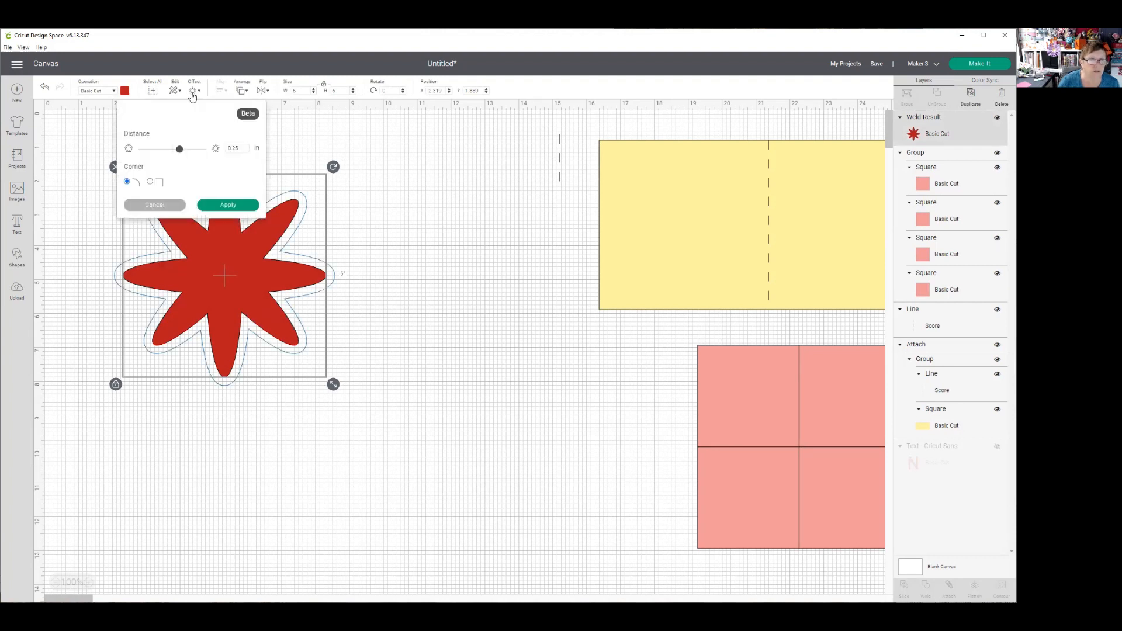
left_click(157, 150)
left_click_drag(158, 153, 168, 154)
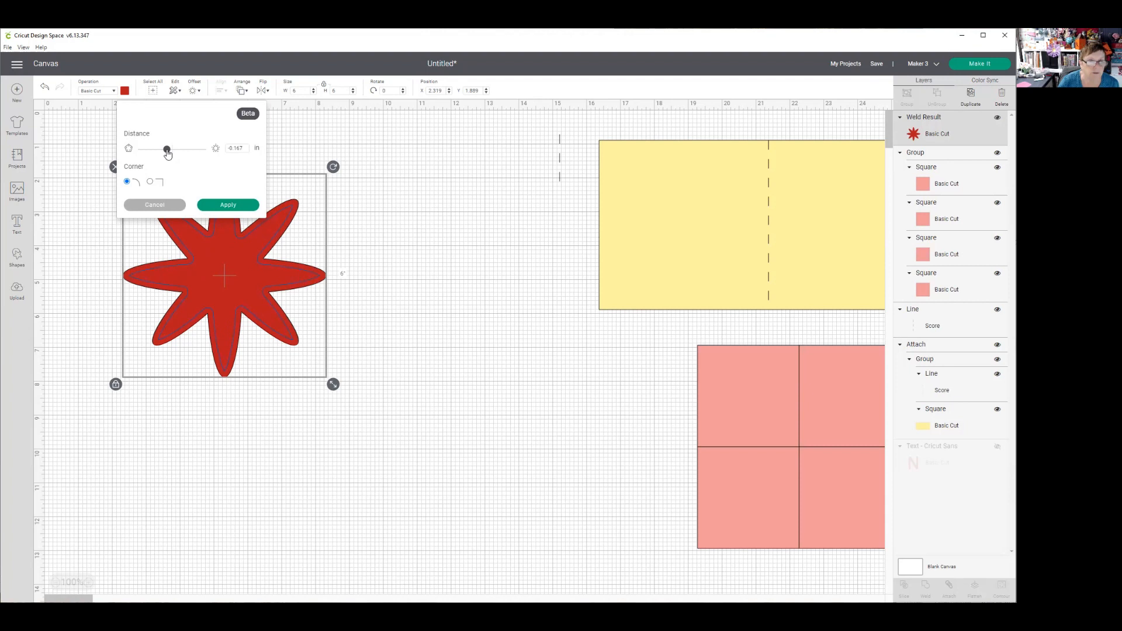
left_click_drag(168, 153, 178, 153)
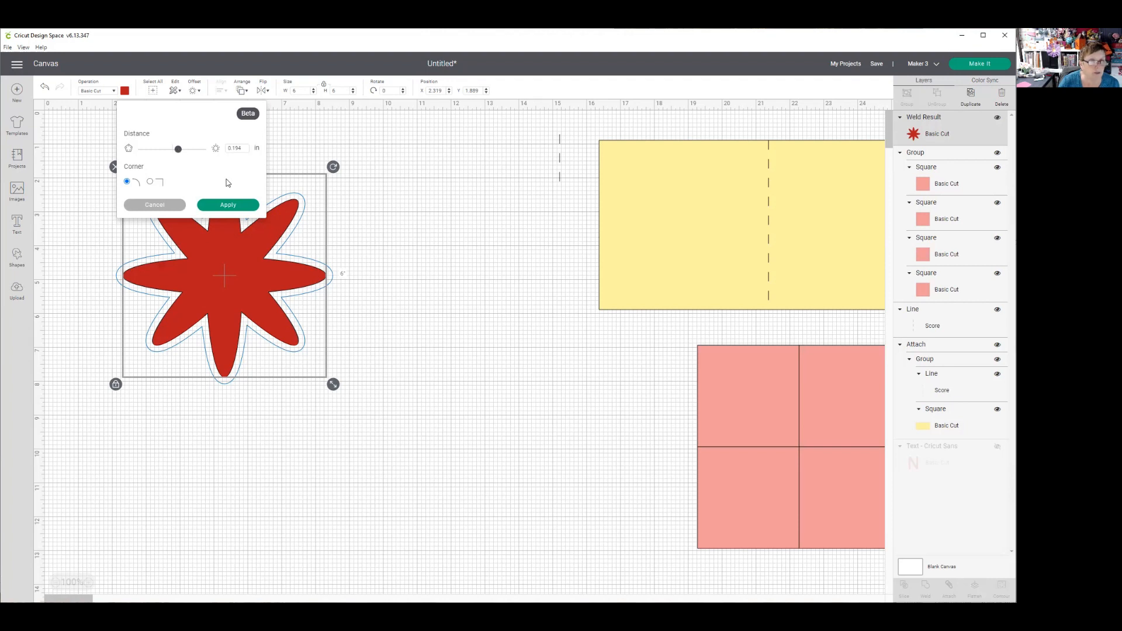
left_click_drag(243, 148, 234, 151)
type("2")
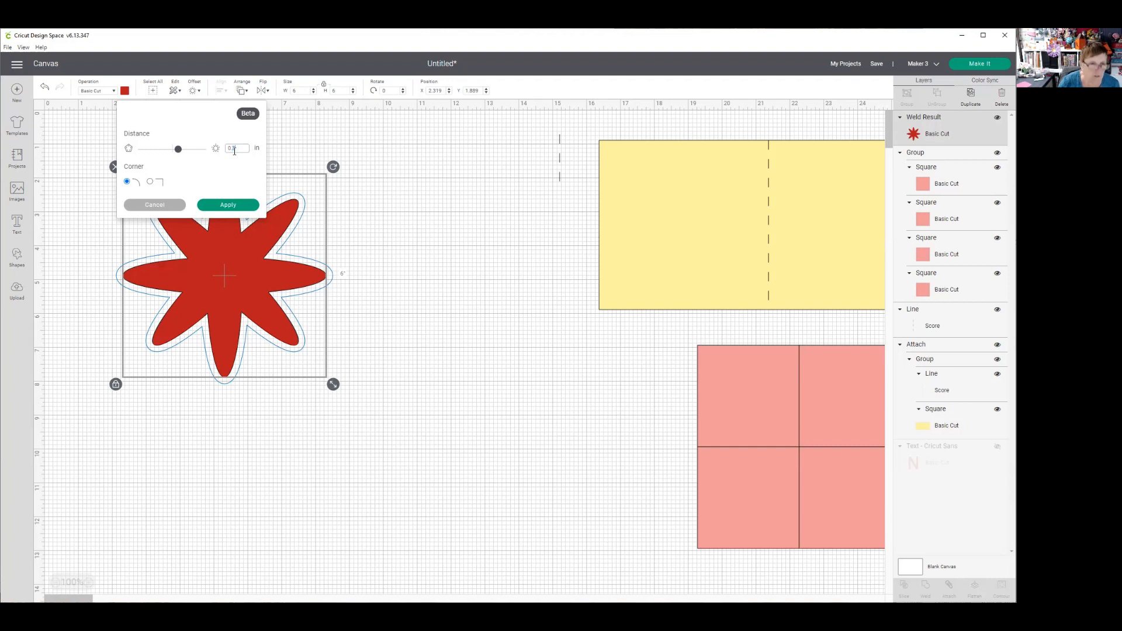
left_click(235, 204)
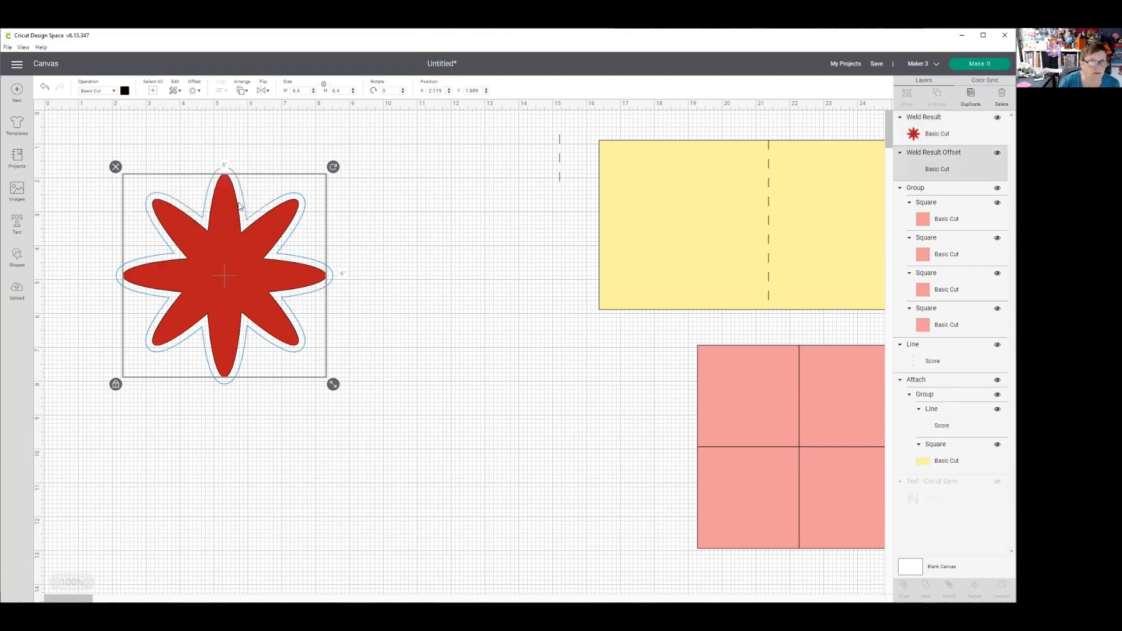
left_click(366, 216)
- Recolor the black offset flower behind the welded flower dark red
left_click(324, 284)
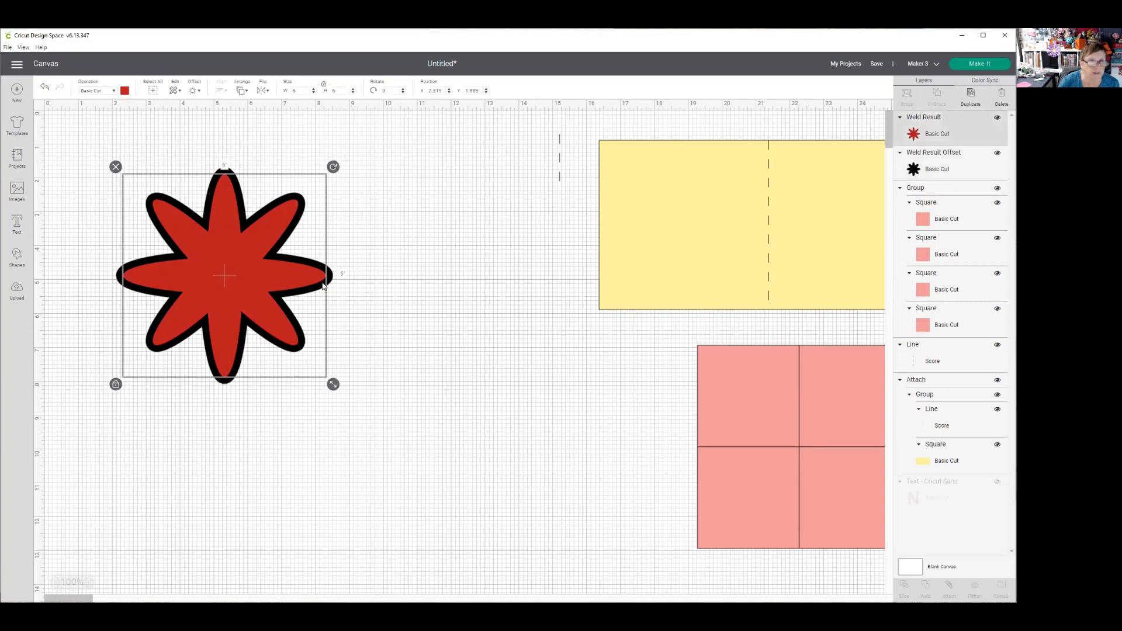
left_click(226, 173)
left_click(125, 92)
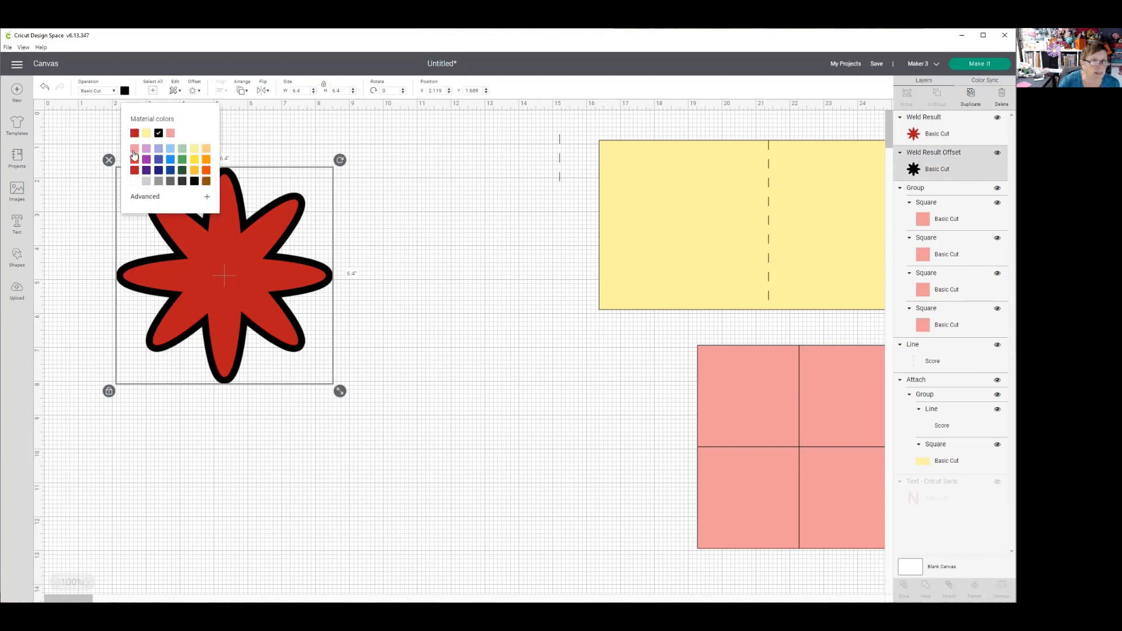
left_click(134, 171)
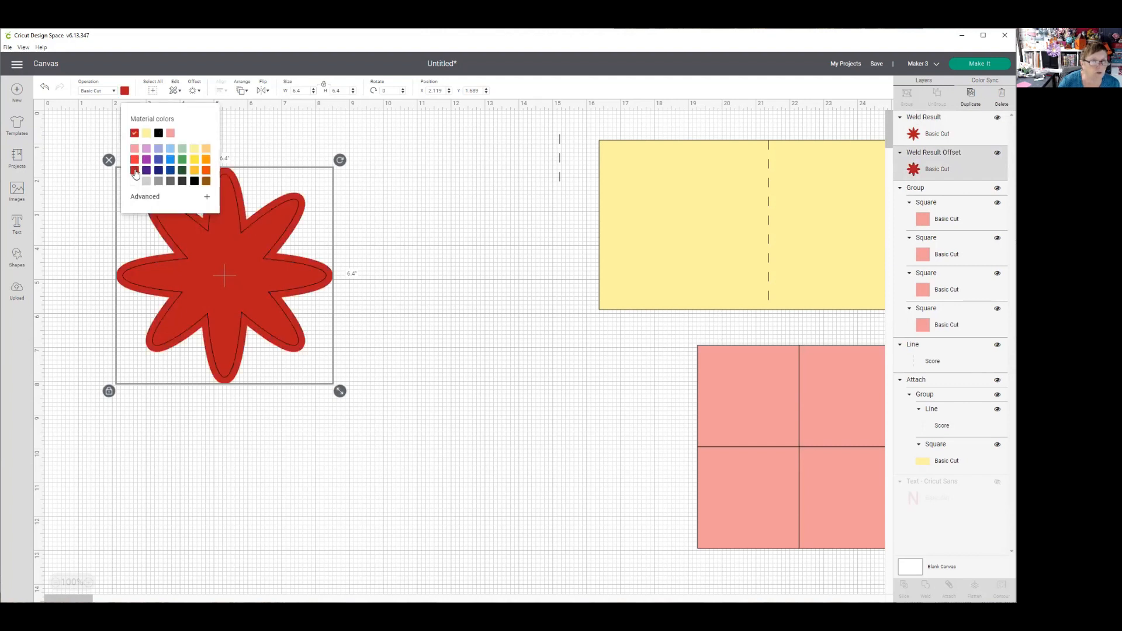
- Recolor the inner flower bright red to contrast with its offset
left_click(199, 276)
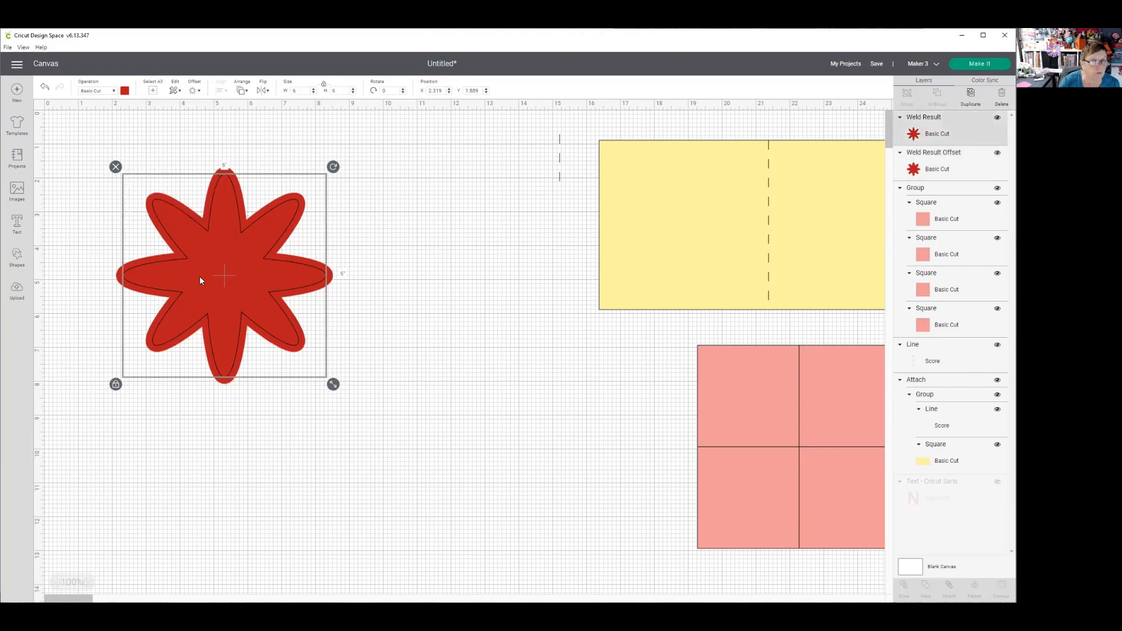
left_click(124, 92)
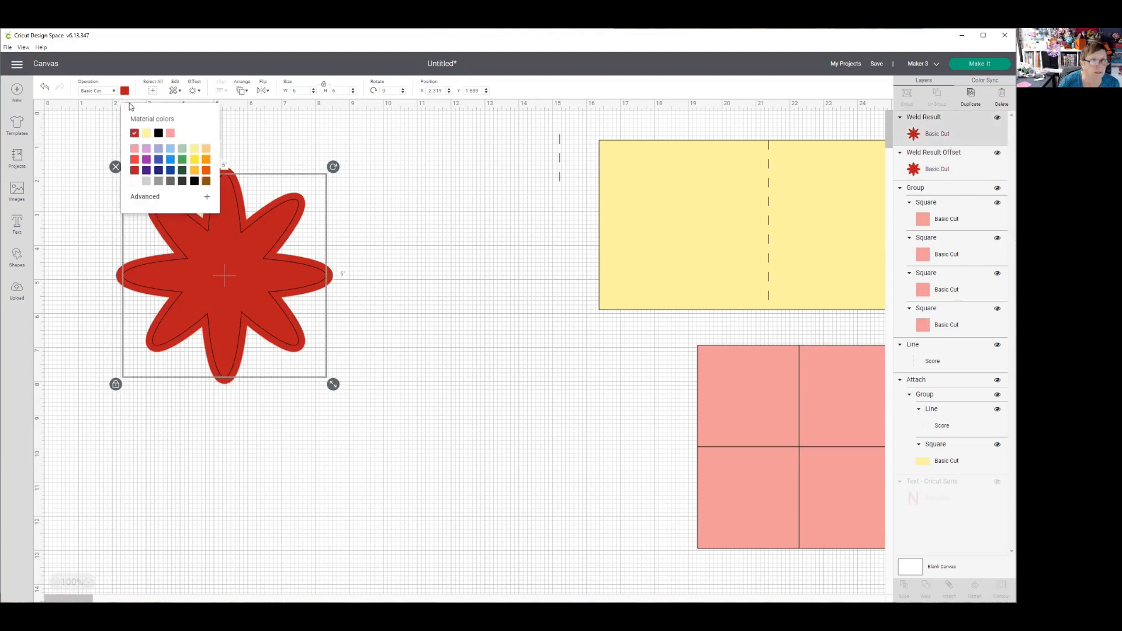
left_click(134, 160)
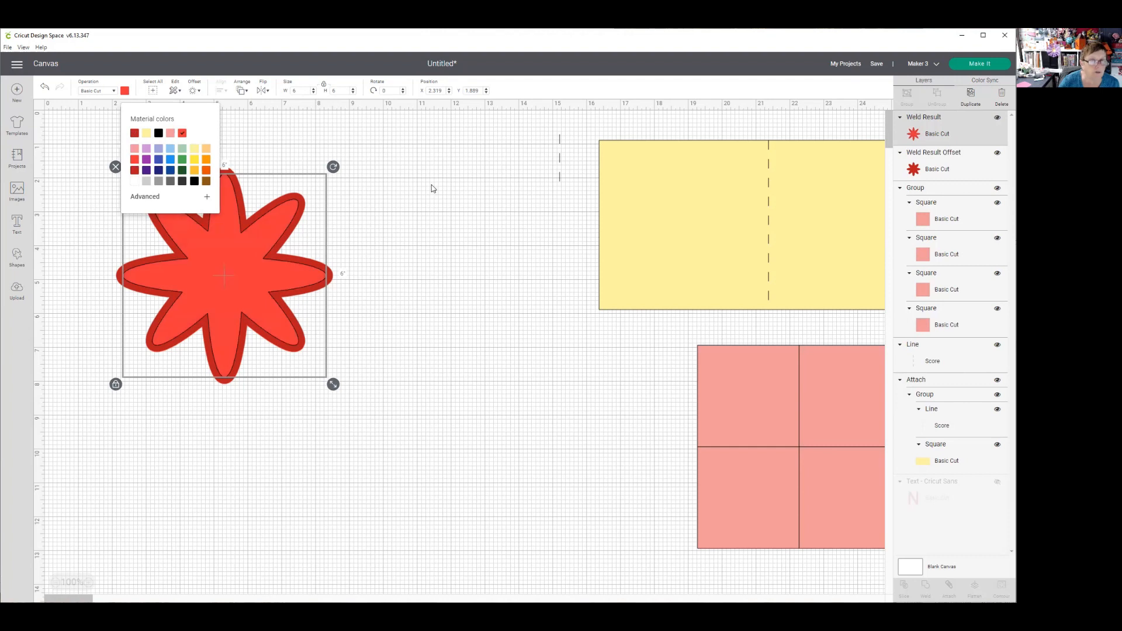
left_click(463, 264)
- Rotate the inner flower to 45 degrees and turn it further to about 66 degrees, staggering its petals between the offset's petals
left_click(261, 279)
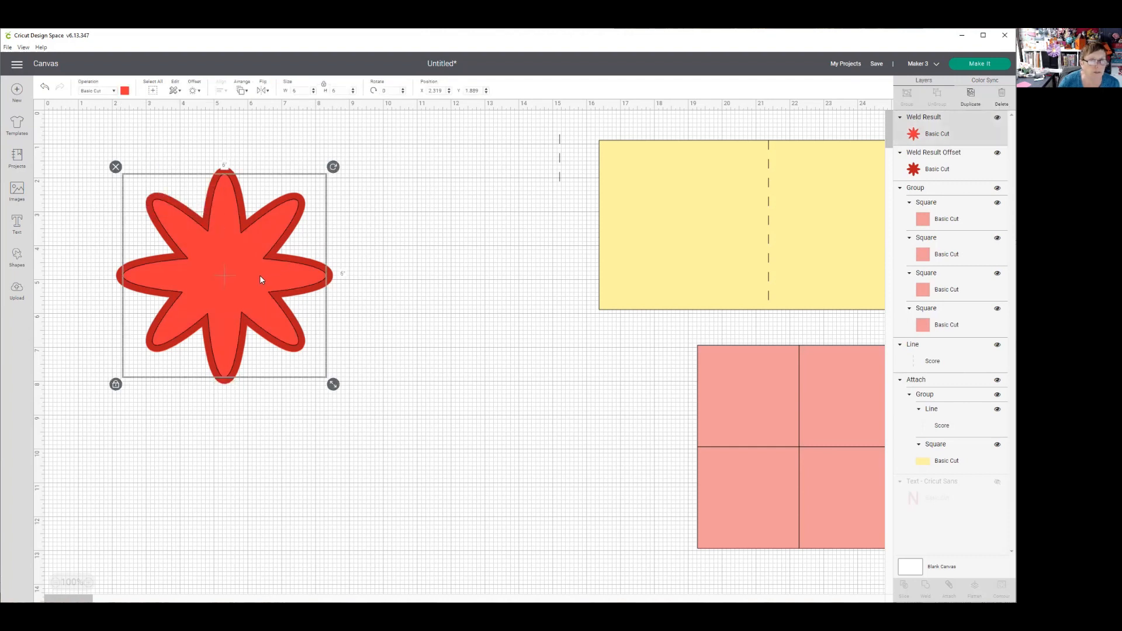
left_click(391, 91)
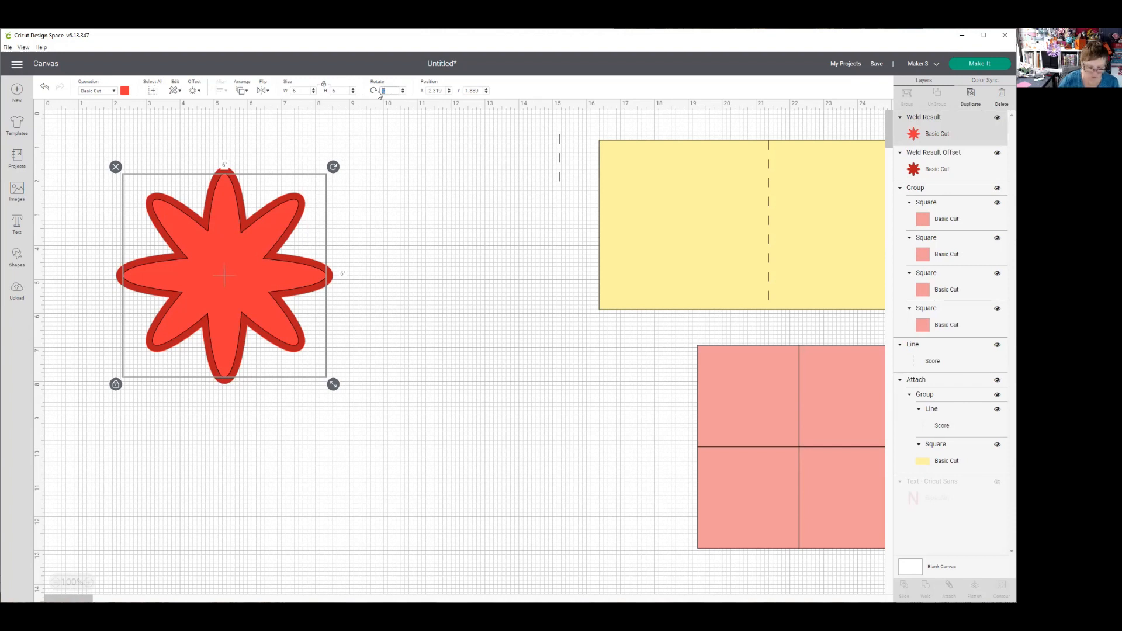
type("45")
key("Return")
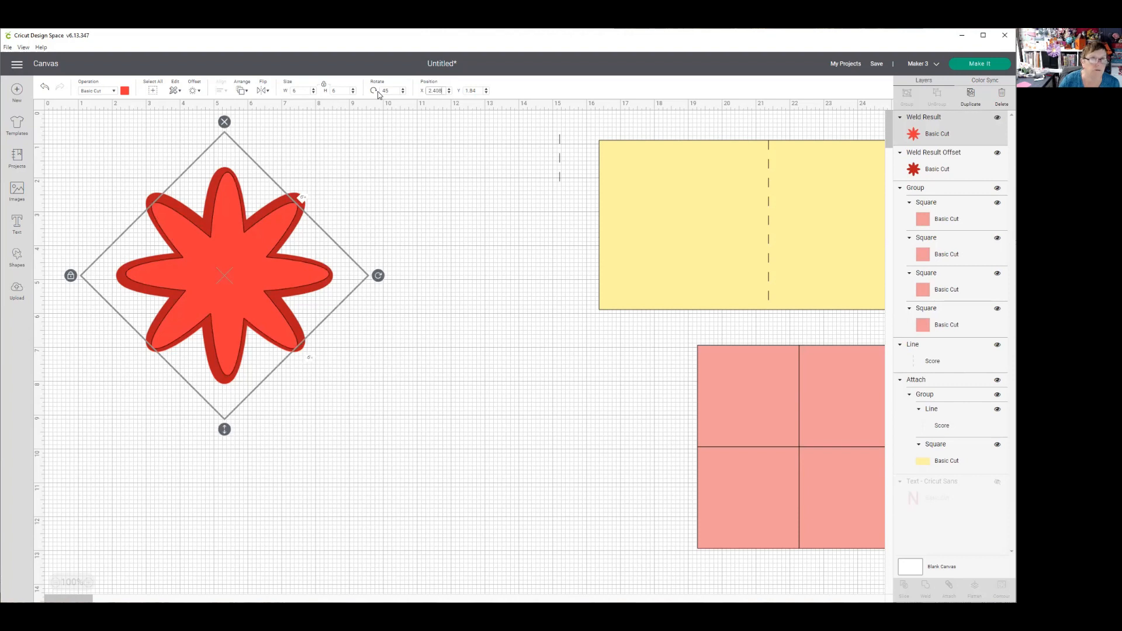
left_click_drag(378, 275, 371, 333)
left_click(454, 234)
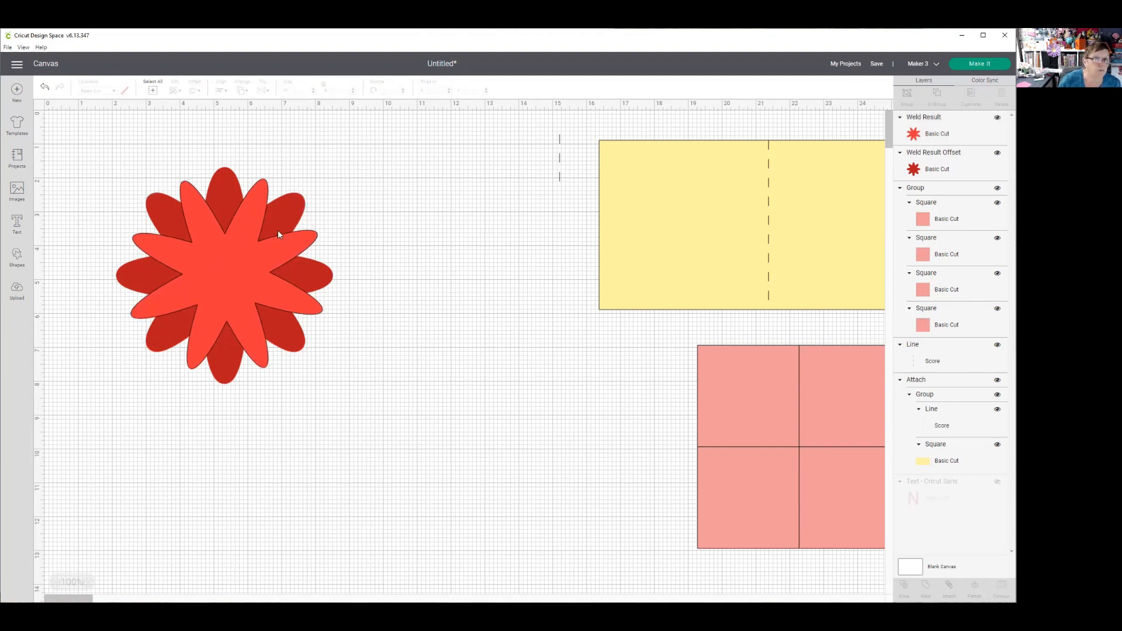
- Recolor the rotated inner flower light pink
left_click(227, 290)
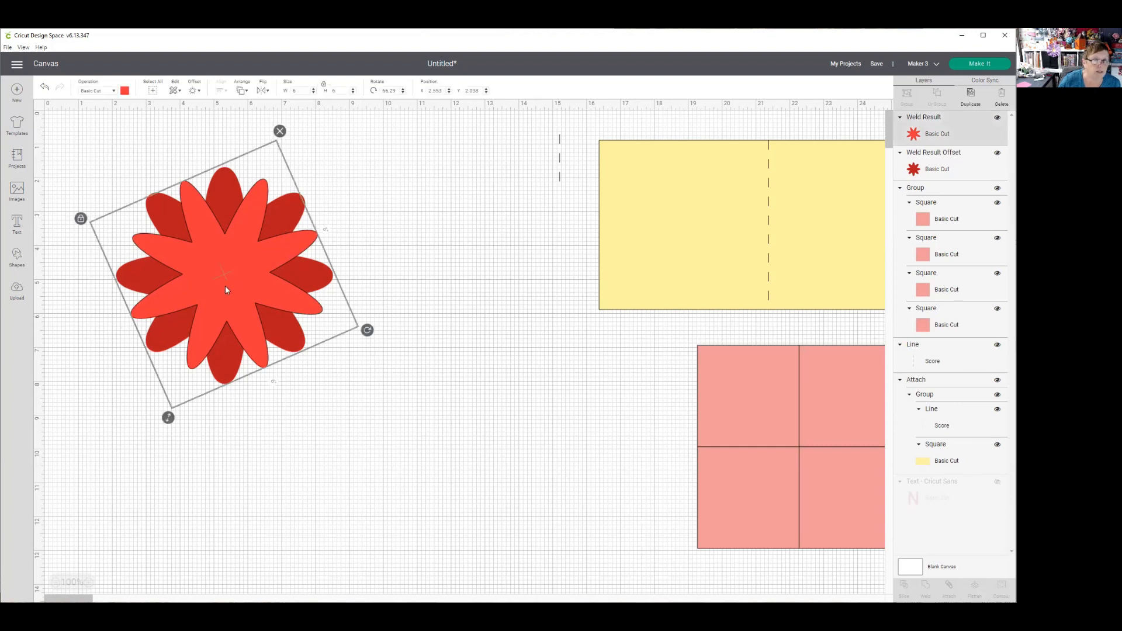
left_click(124, 91)
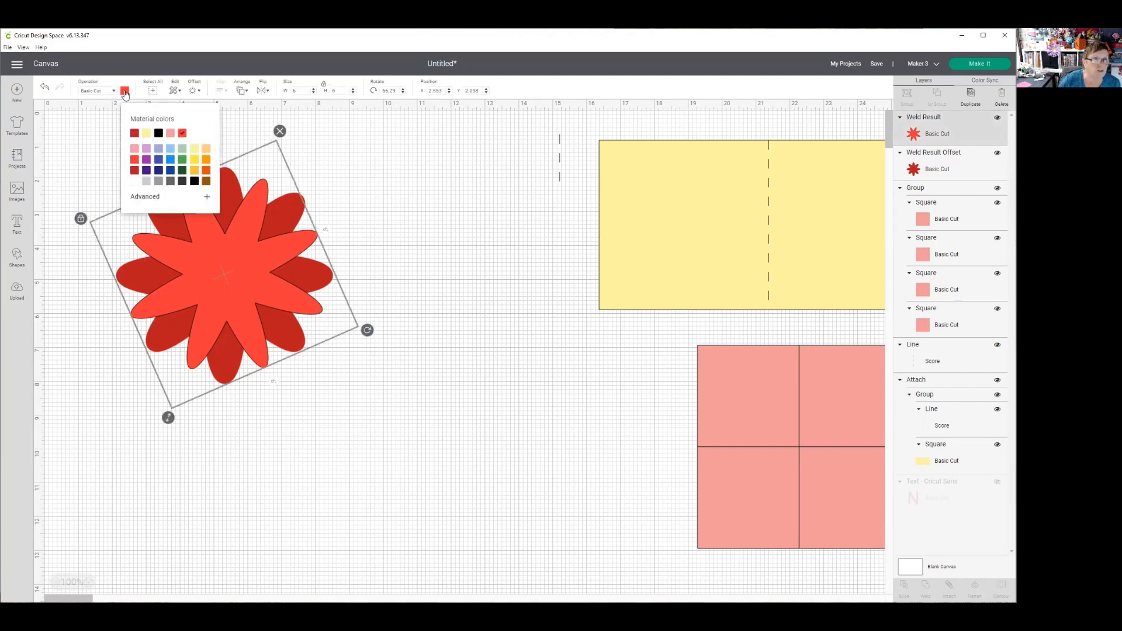
left_click(135, 149)
left_click(288, 205)
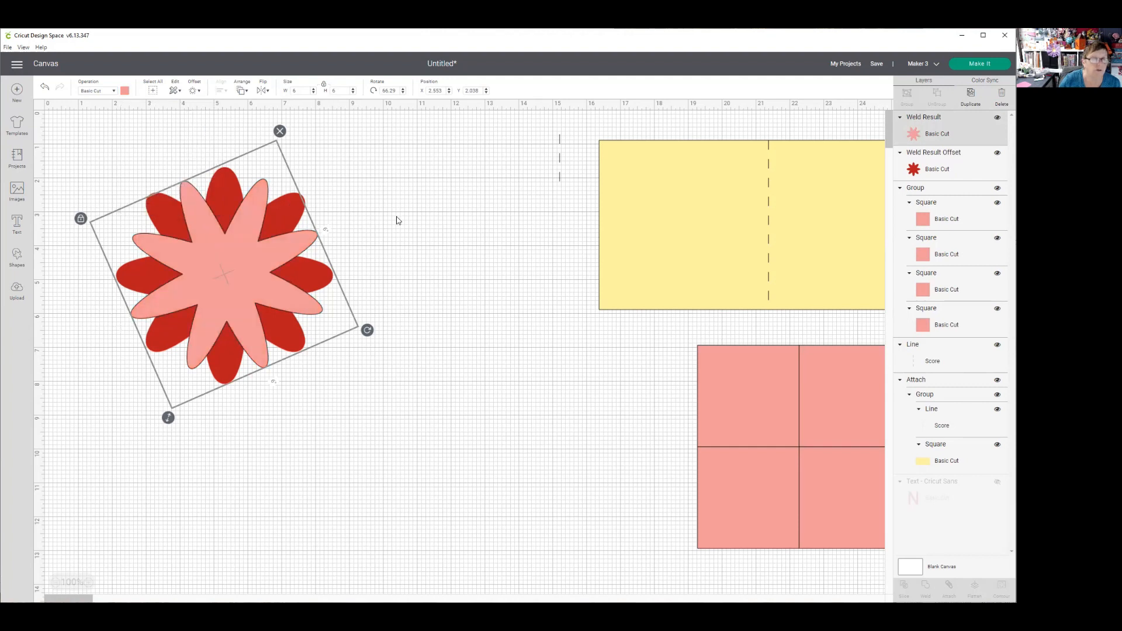
- Recolor the rotated inner flower bright red
left_click(356, 312)
left_click(319, 279)
left_click(125, 90)
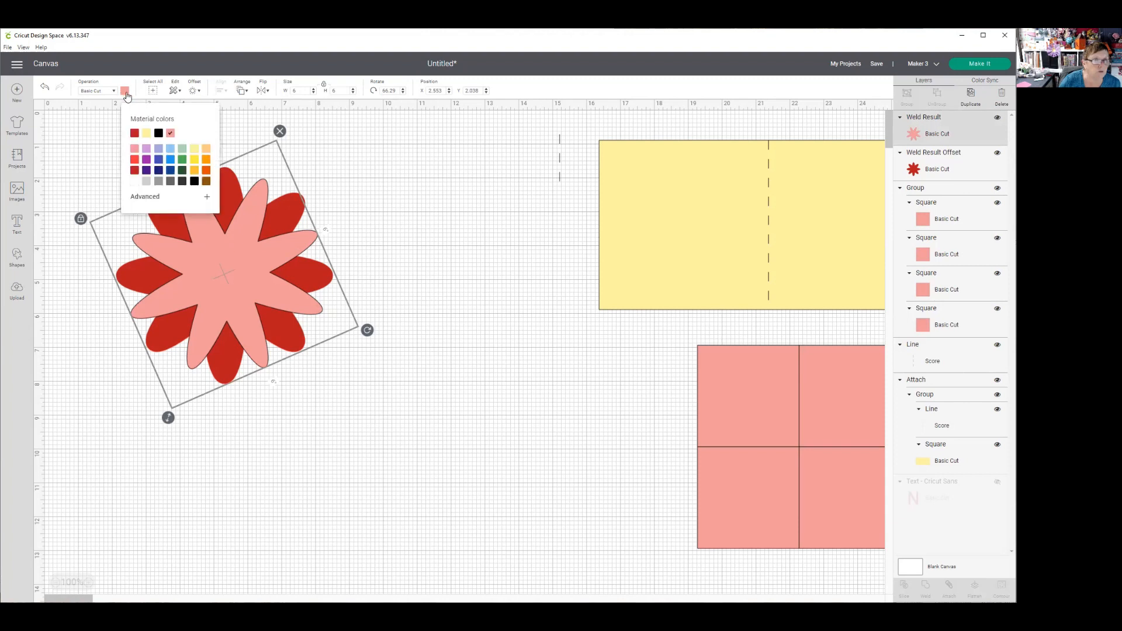
left_click(134, 166)
left_click(414, 185)
- Create a 0.2-inch rounded, welded offset around both flower layers and recolor it dark green
left_click_drag(105, 180, 340, 392)
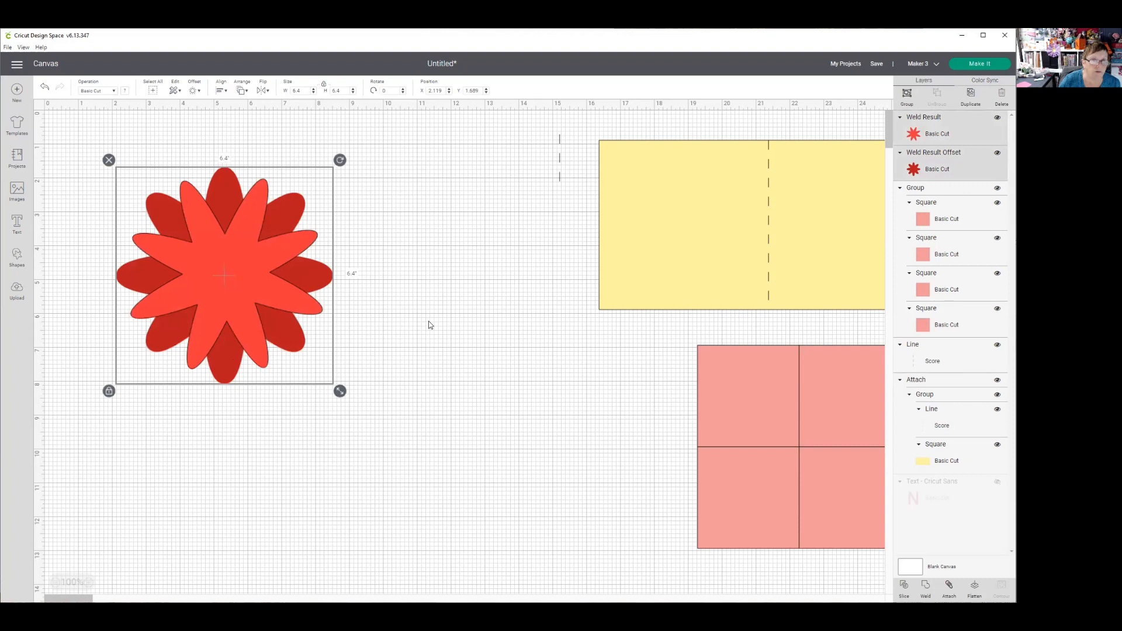
left_click(194, 92)
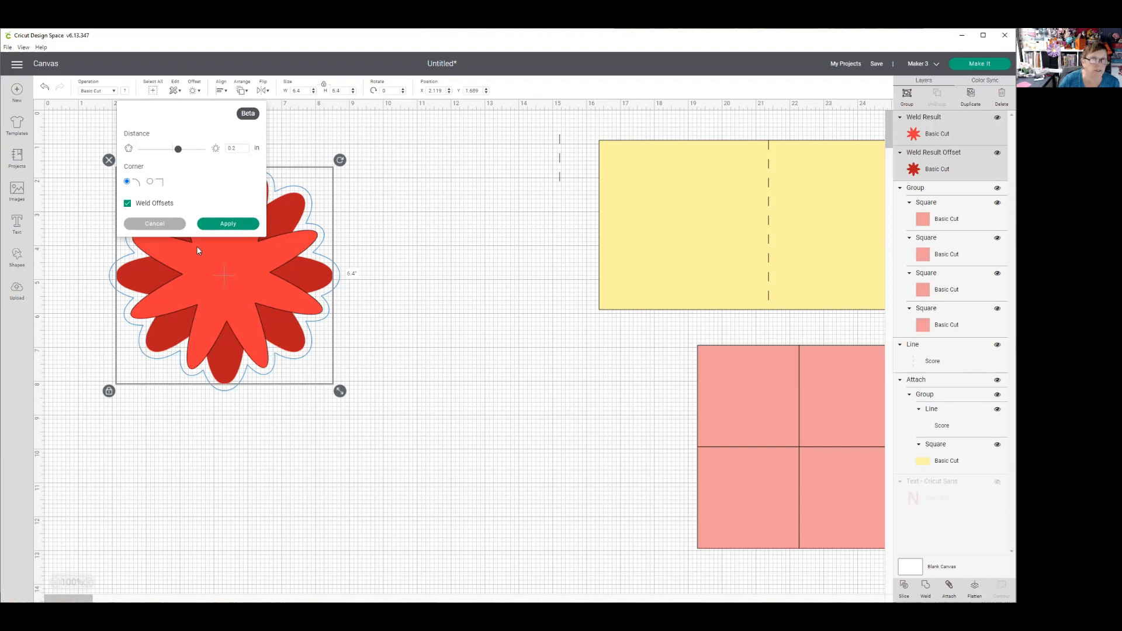
left_click(223, 225)
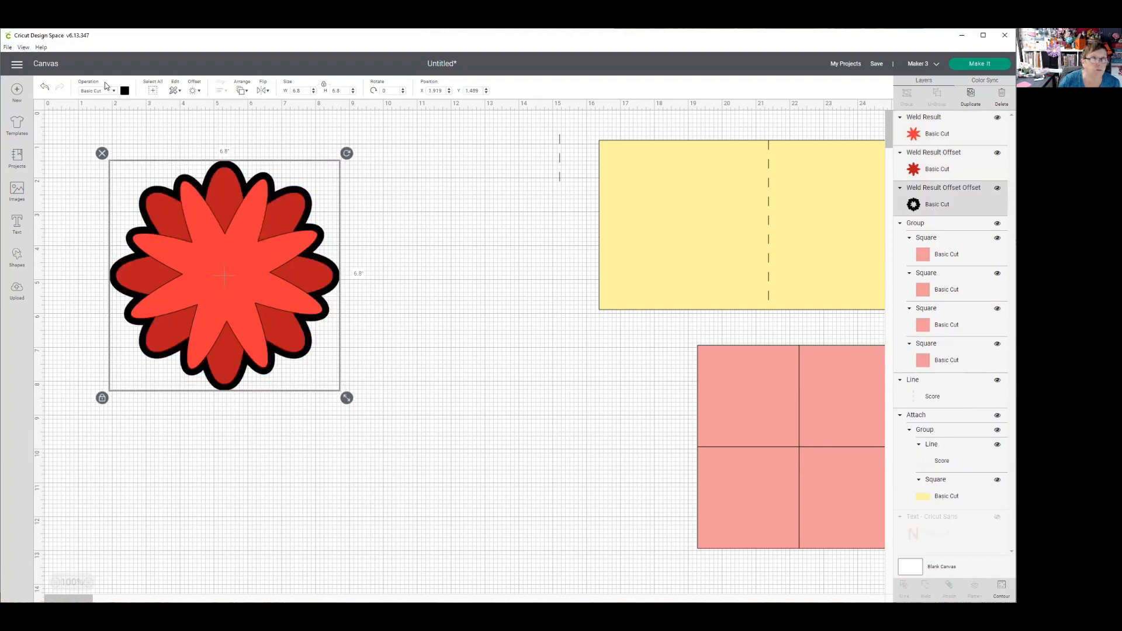
left_click(125, 91)
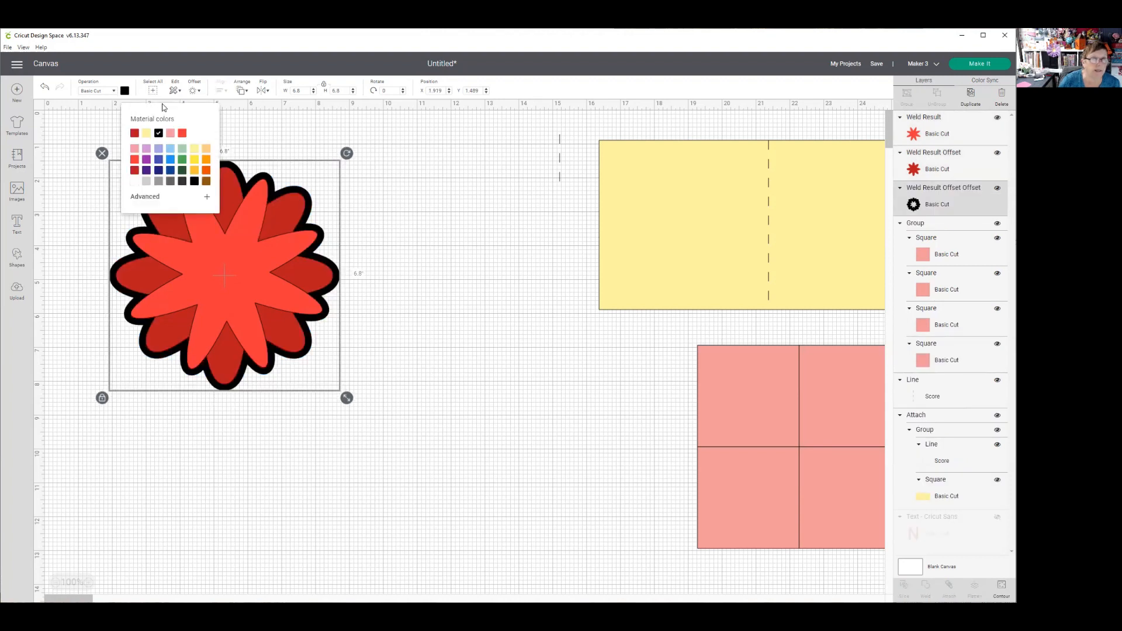
left_click(180, 170)
left_click(478, 256)
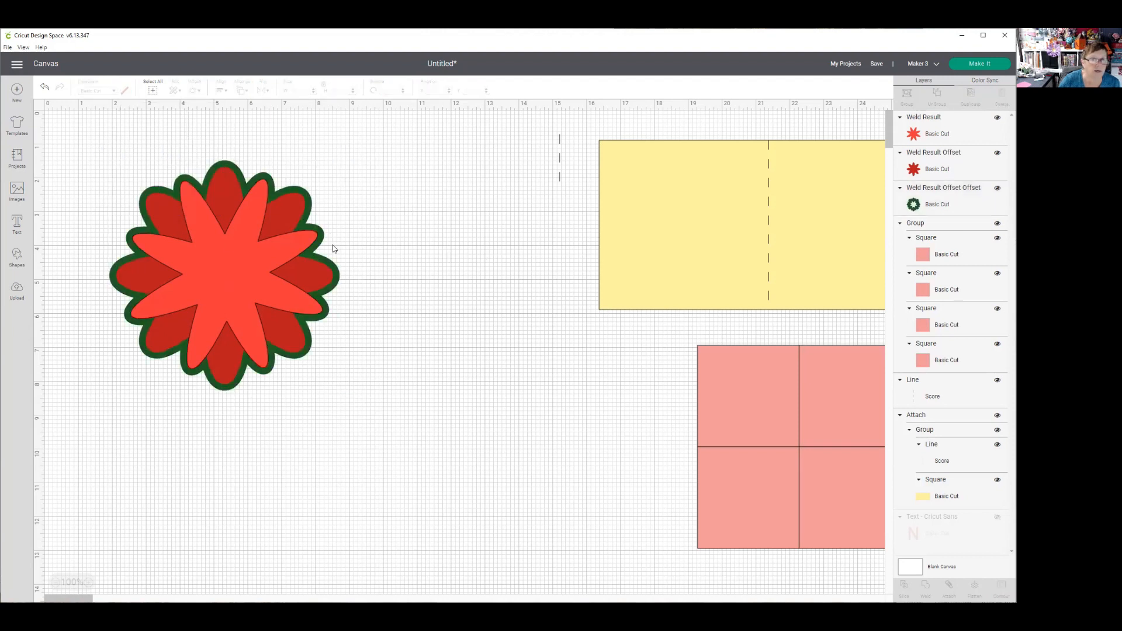
- Create a 0.2-inch rounded offset around the inner flower alone
left_click(230, 270)
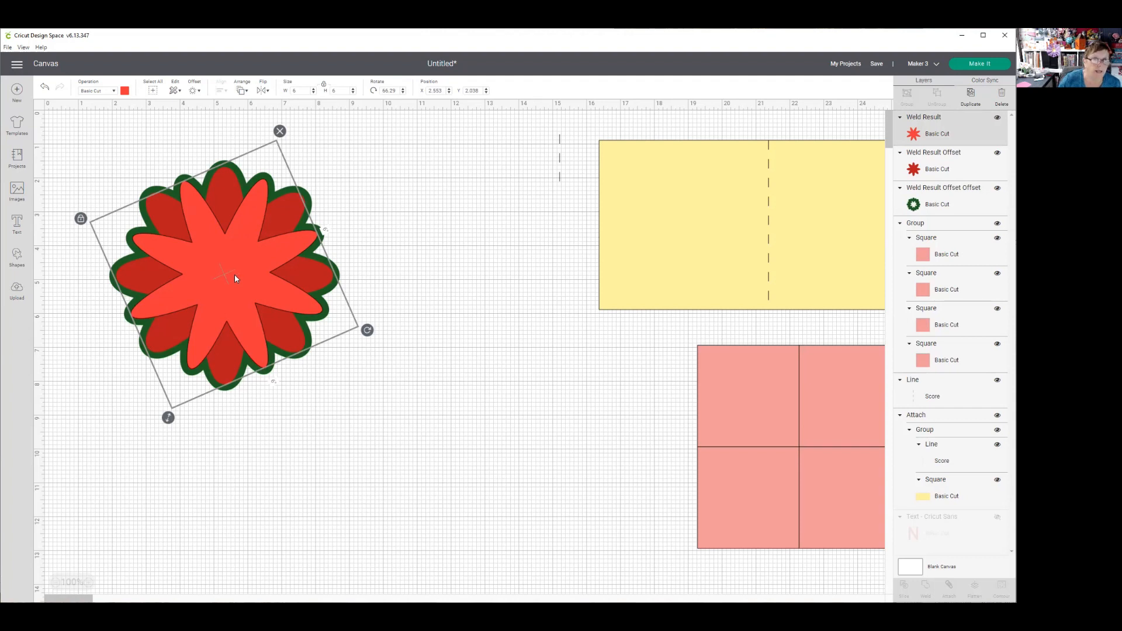
left_click(194, 92)
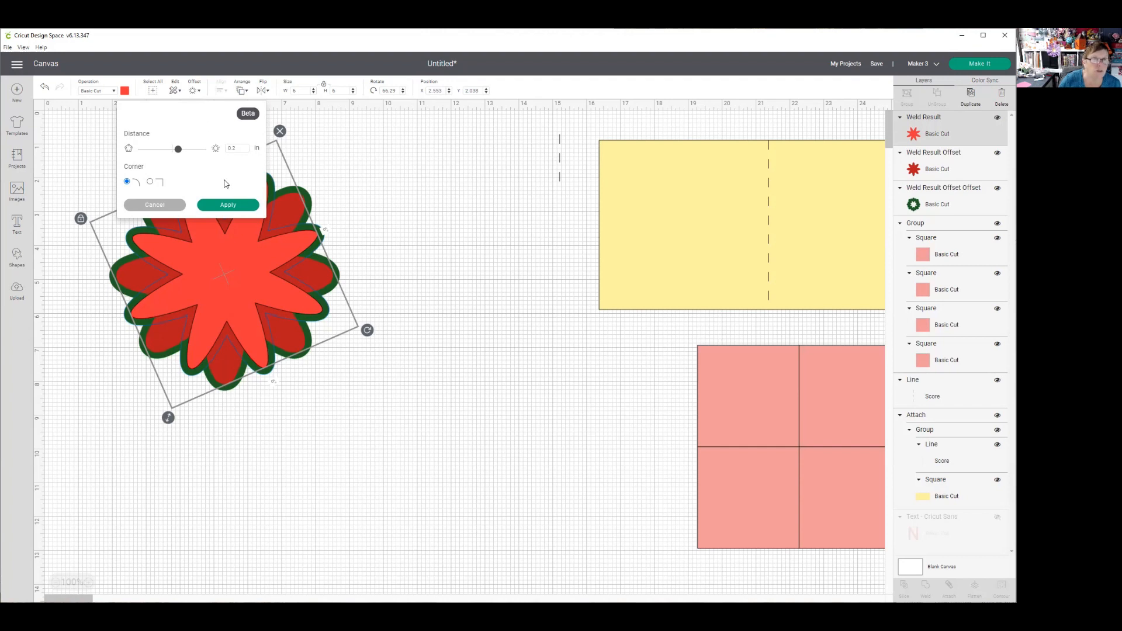
left_click(228, 205)
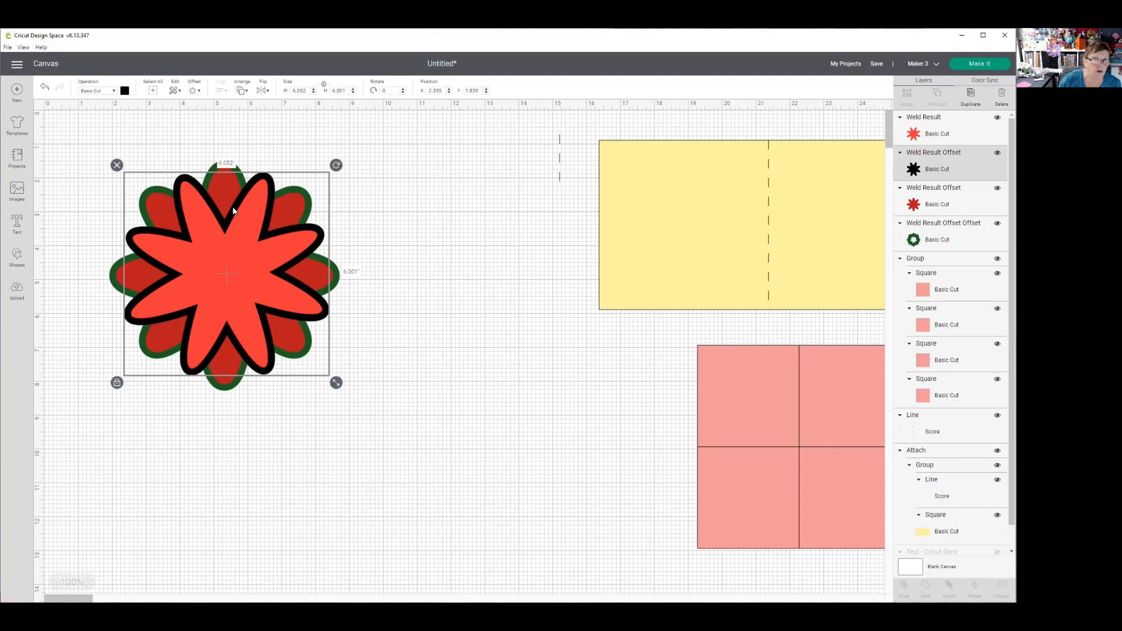
- Recolor the inner flower light pink
left_click(320, 240)
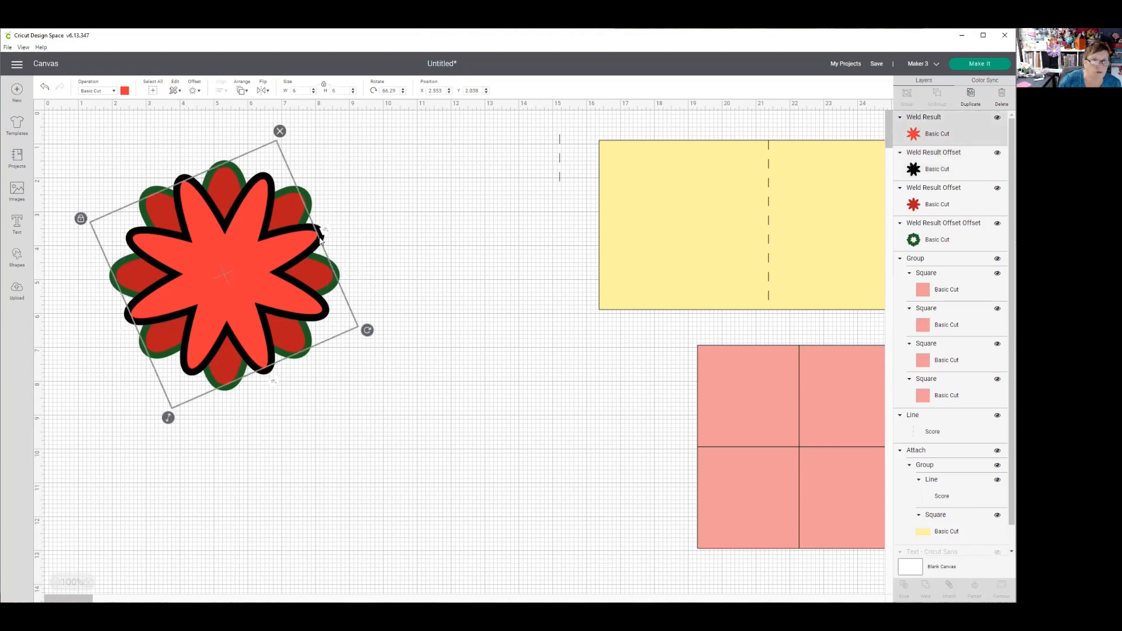
left_click(125, 92)
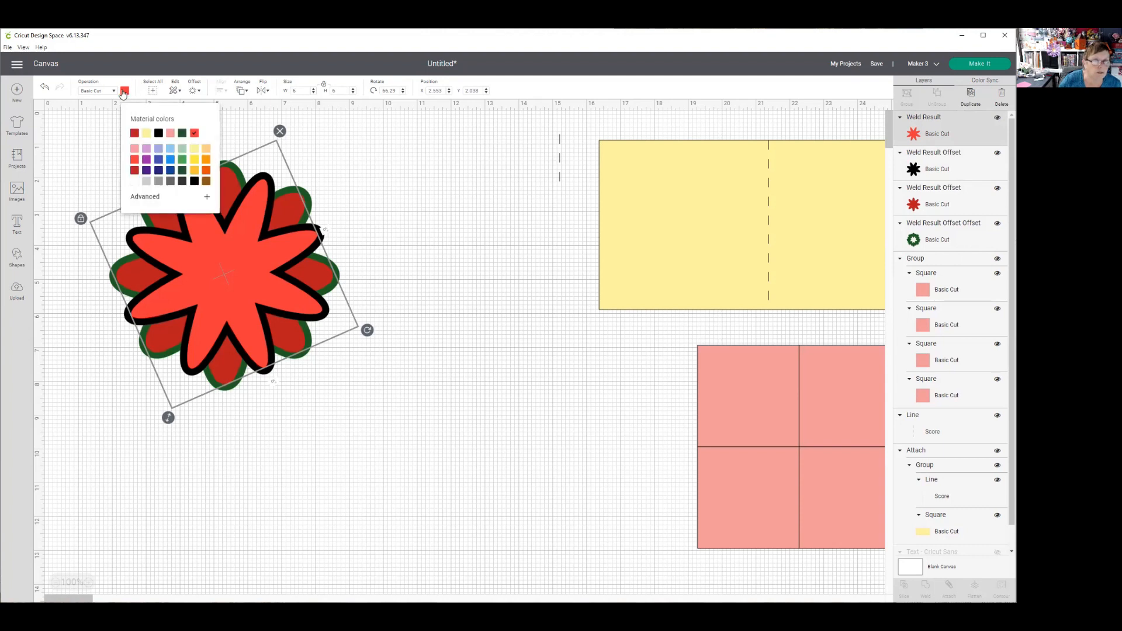
left_click(134, 149)
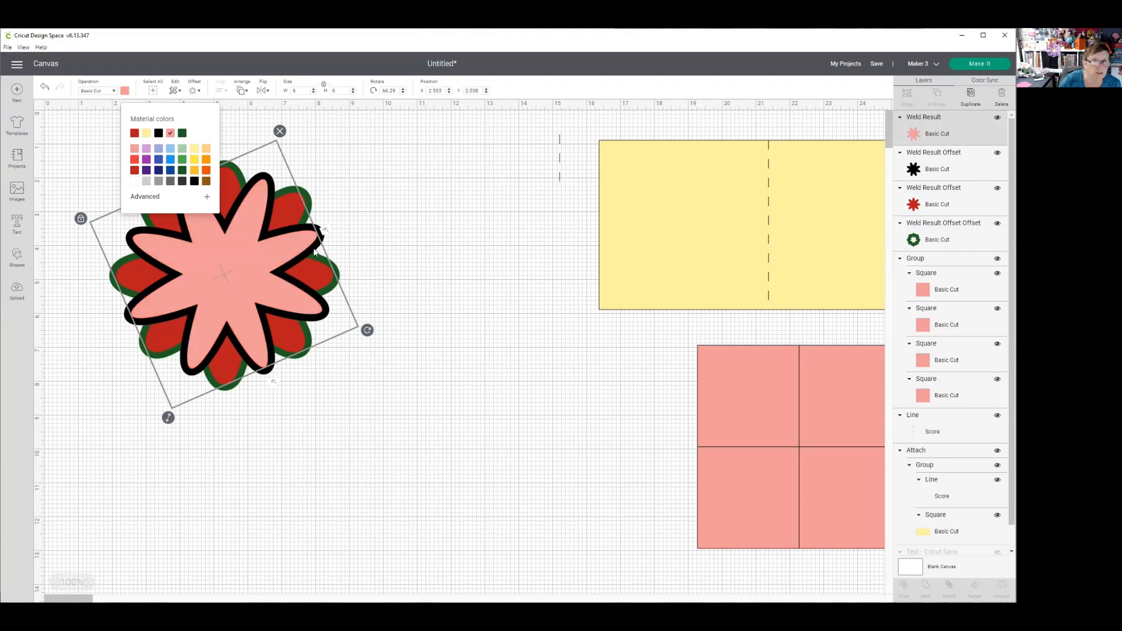
left_click(255, 217)
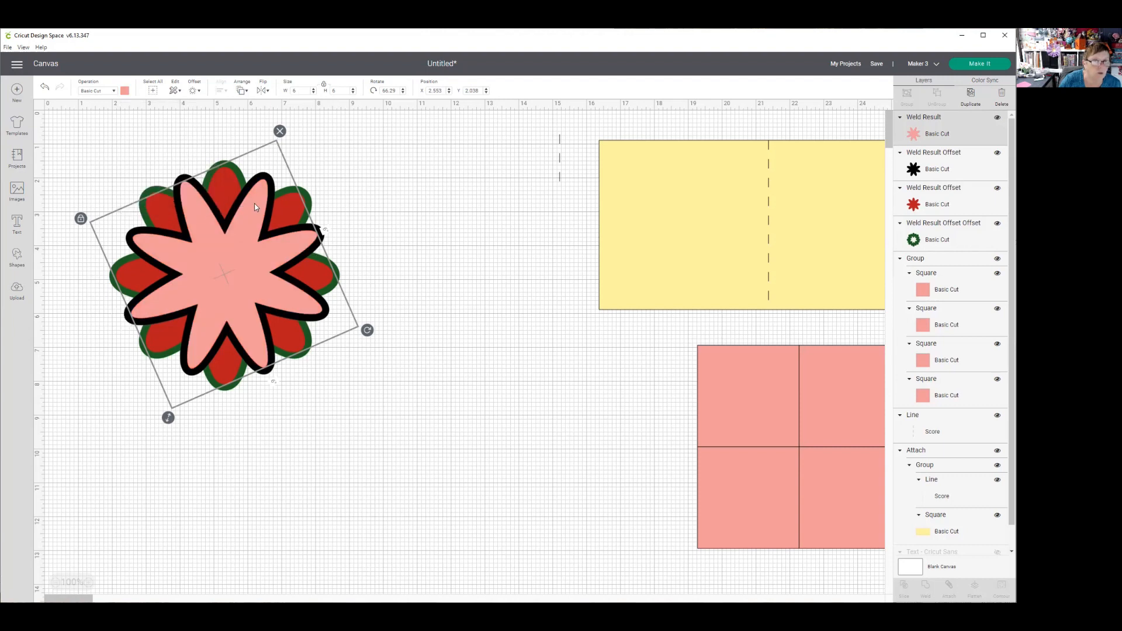
left_click(376, 191)
- Recolor the inner flower's black offset bright red
left_click(323, 234)
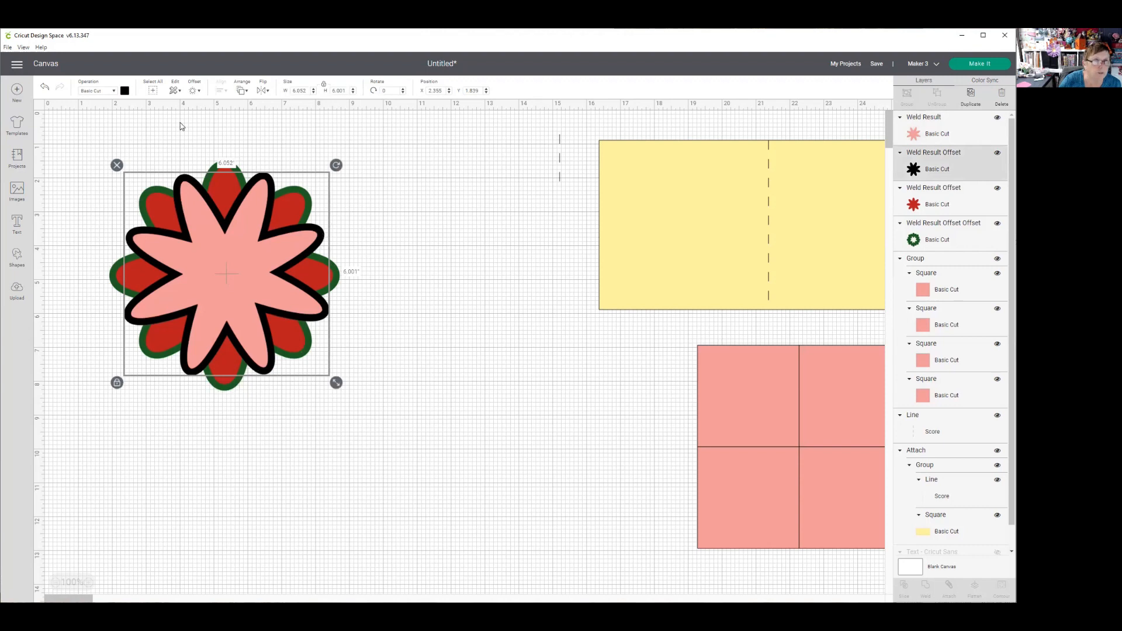
left_click(124, 91)
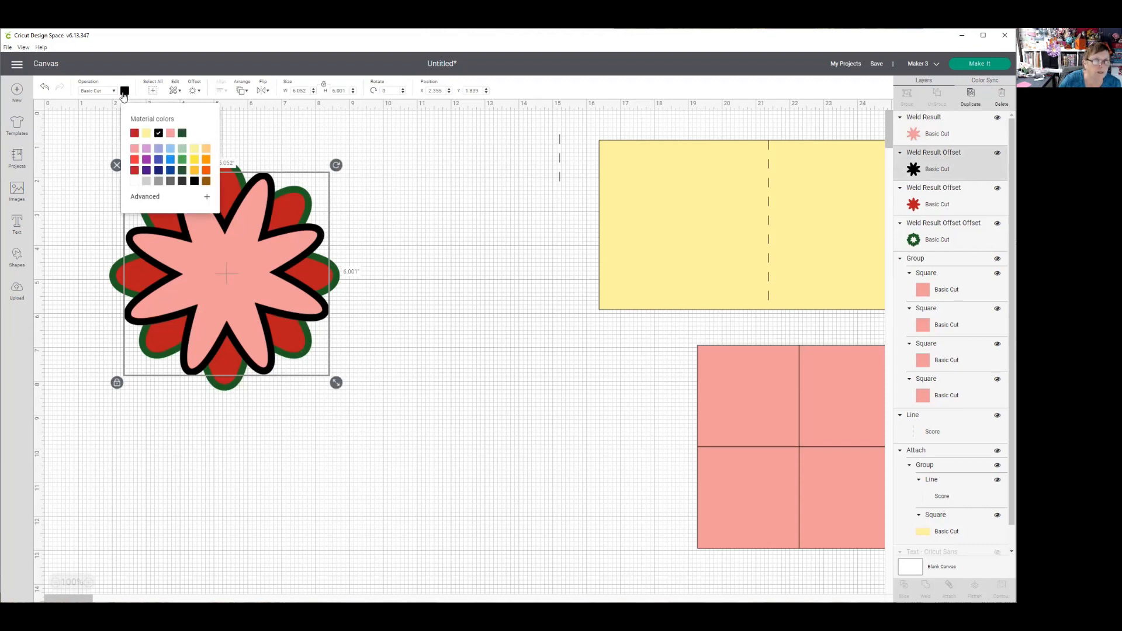
left_click(134, 159)
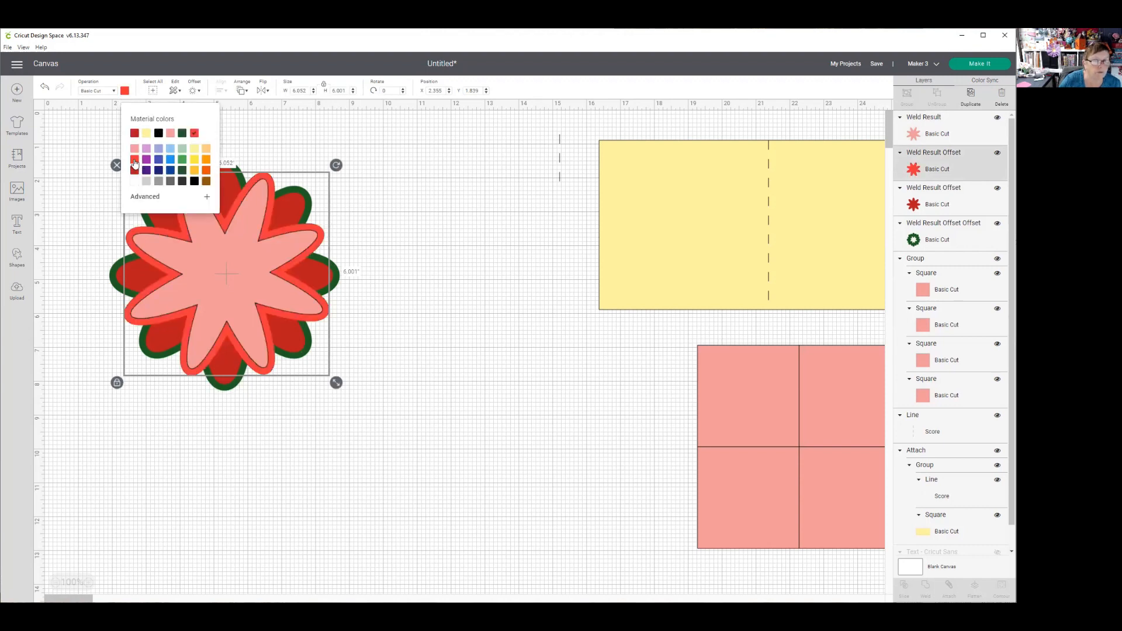
left_click(395, 190)
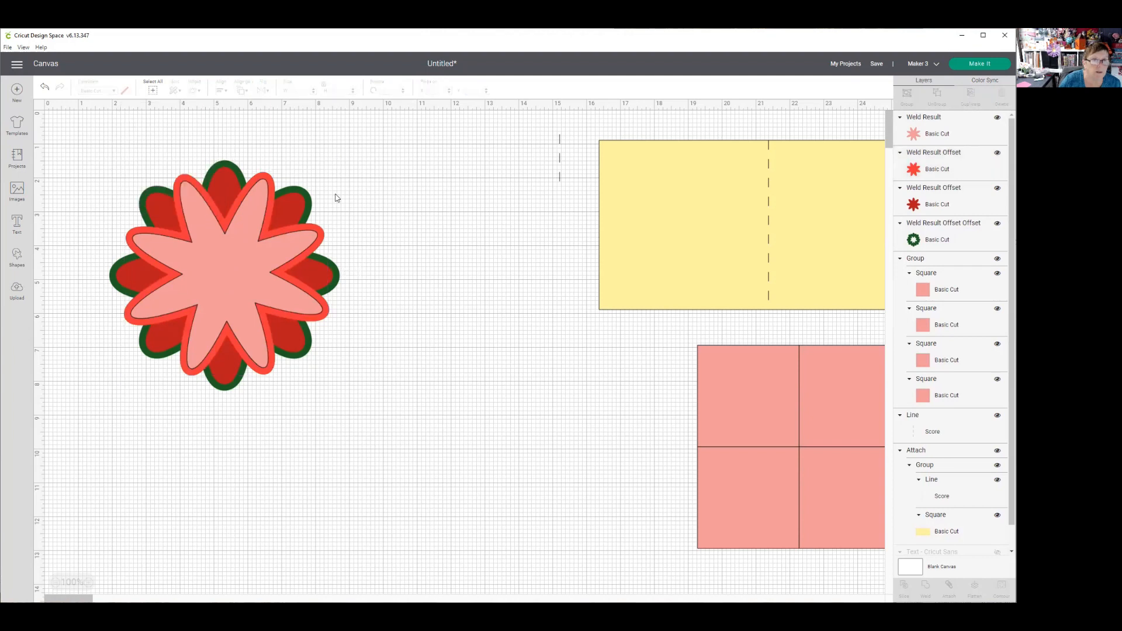
- Rotate the light pink flower so its petals fall between the petals of its bright red offset
left_click(321, 240)
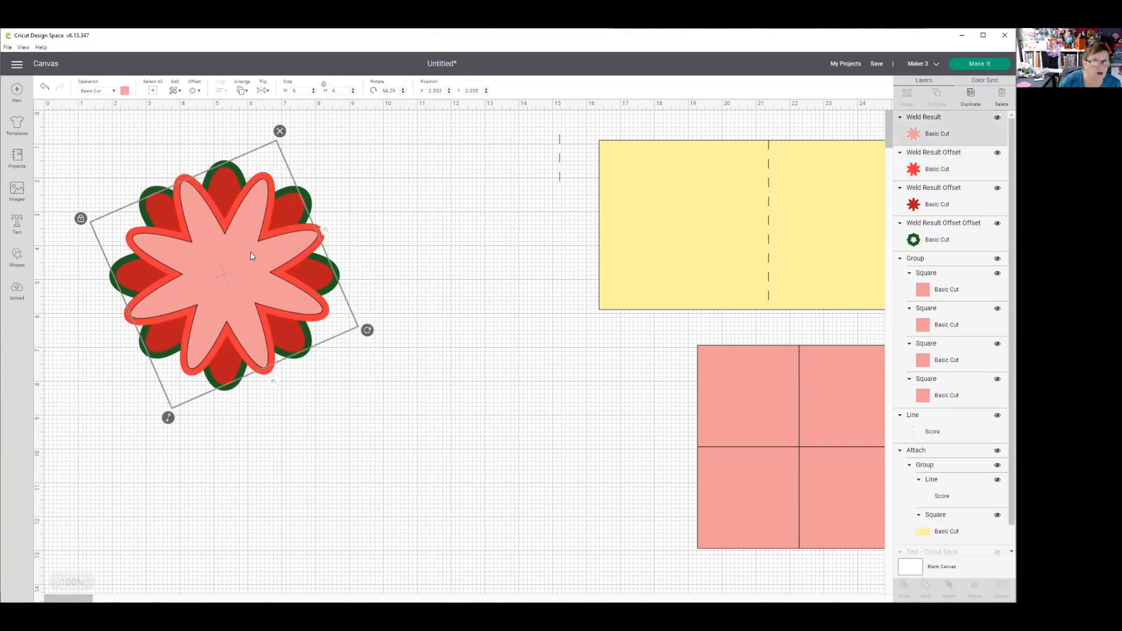
left_click_drag(368, 331, 335, 378)
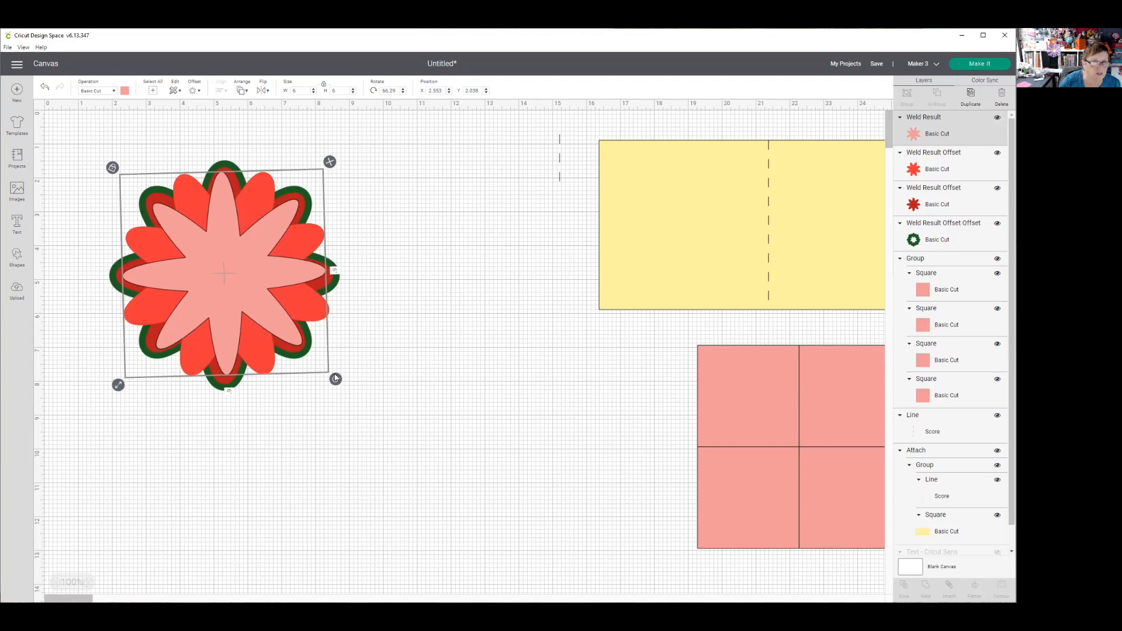
left_click_drag(335, 378, 340, 372)
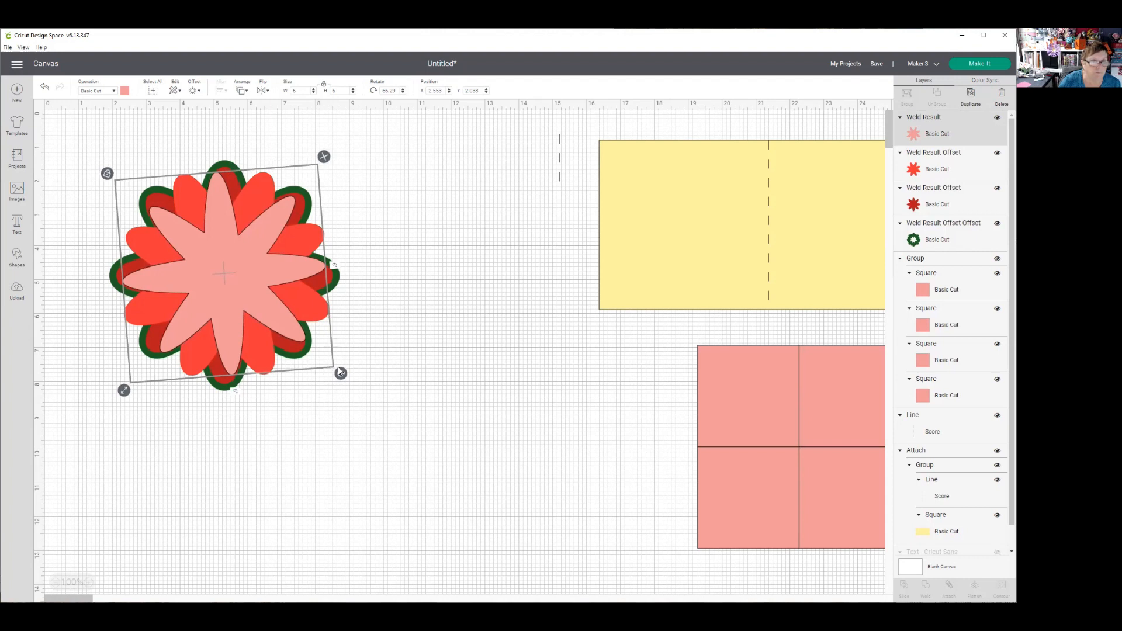
left_click(505, 289)
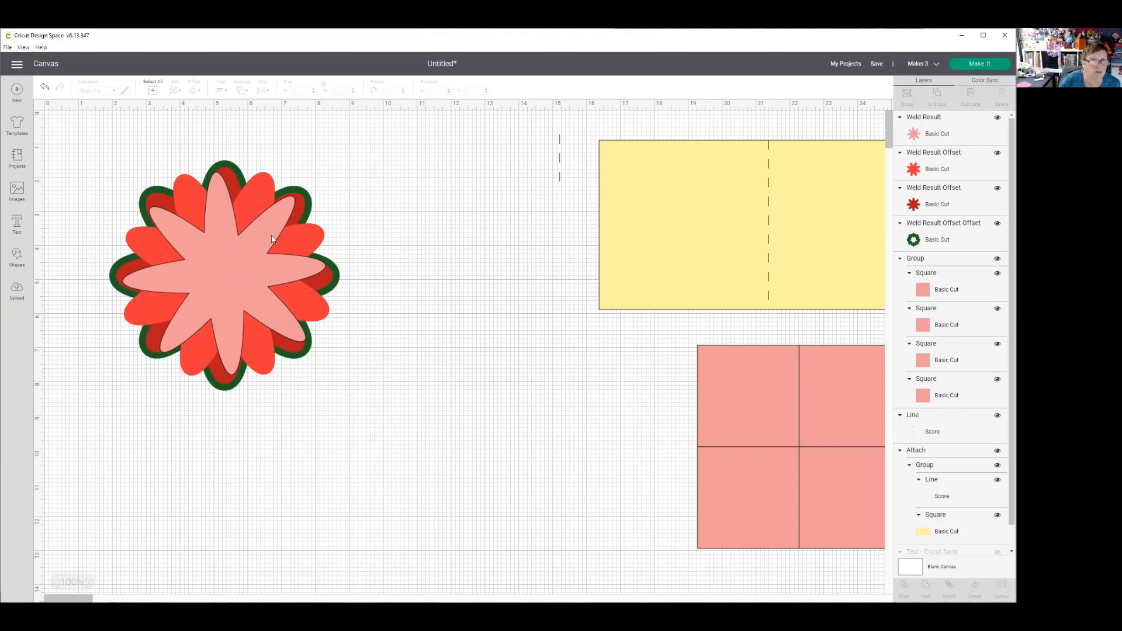
- Add a circle about 1.26 inches wide over the middle of the layered flower
left_click(16, 256)
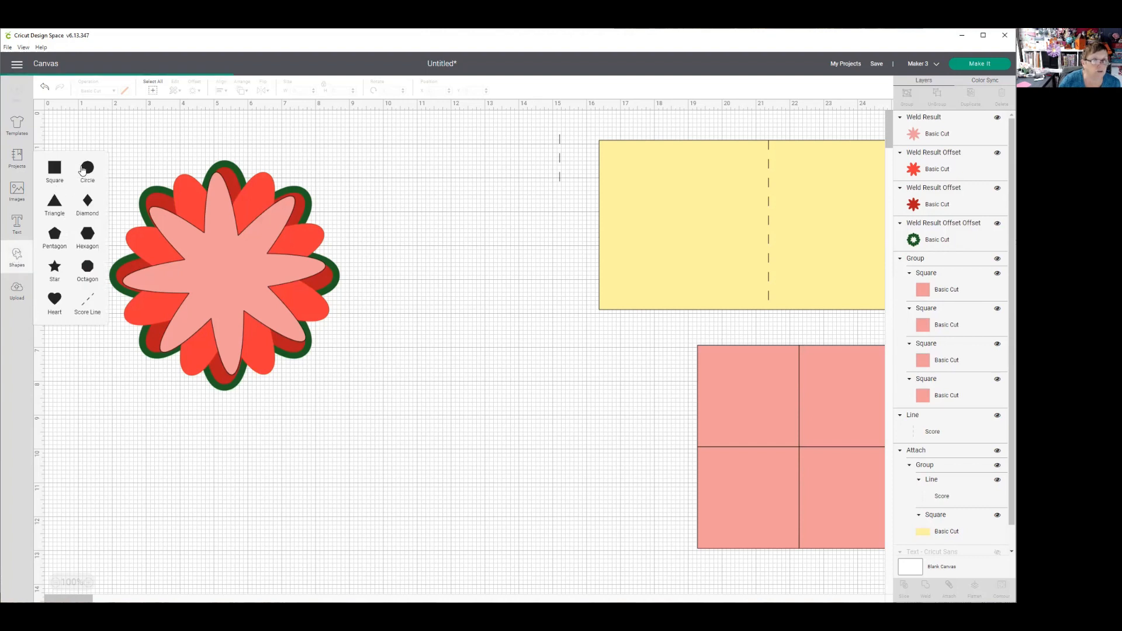
left_click(83, 170)
left_click_drag(275, 340, 226, 269)
- Center the circle and all four flower layers on each other horizontally and vertically
left_click_drag(70, 128, 365, 374)
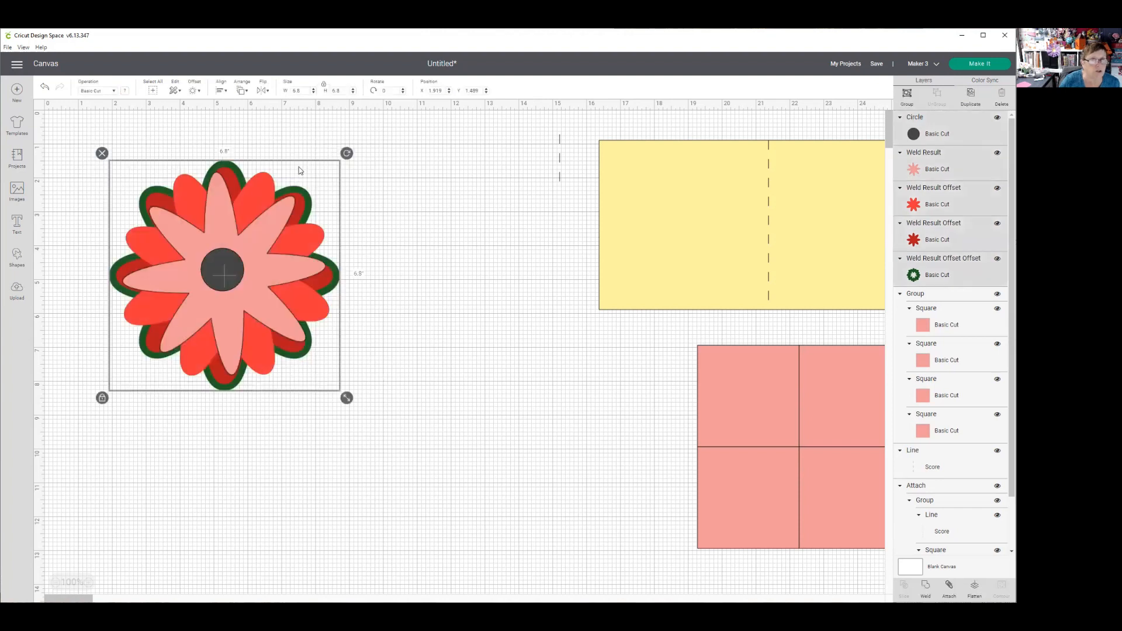
left_click(223, 91)
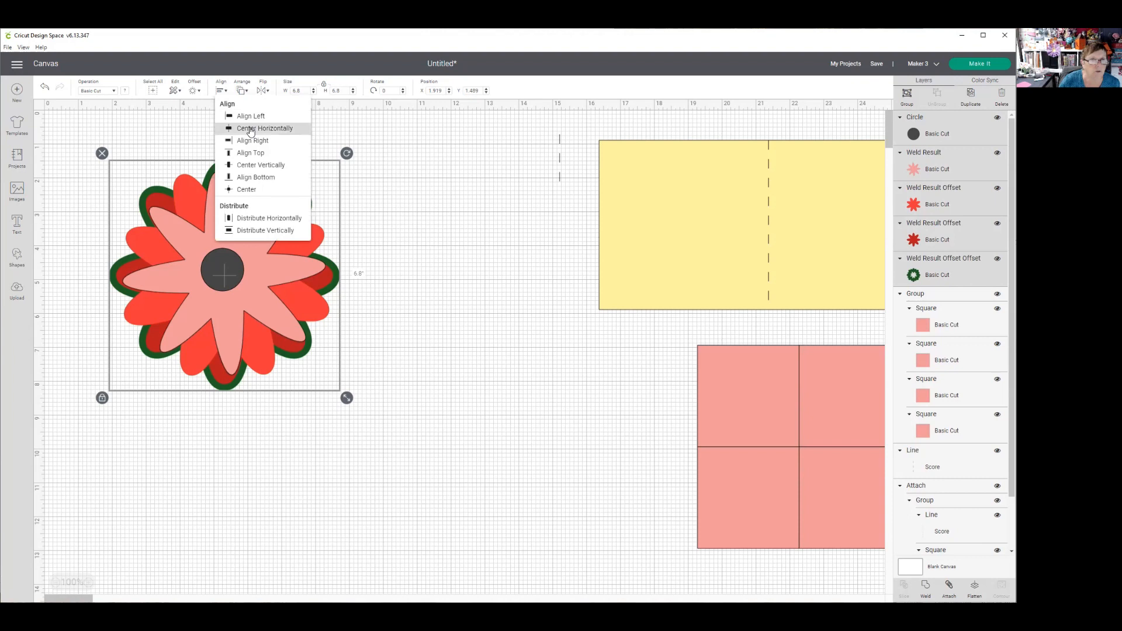
left_click(251, 129)
left_click(220, 90)
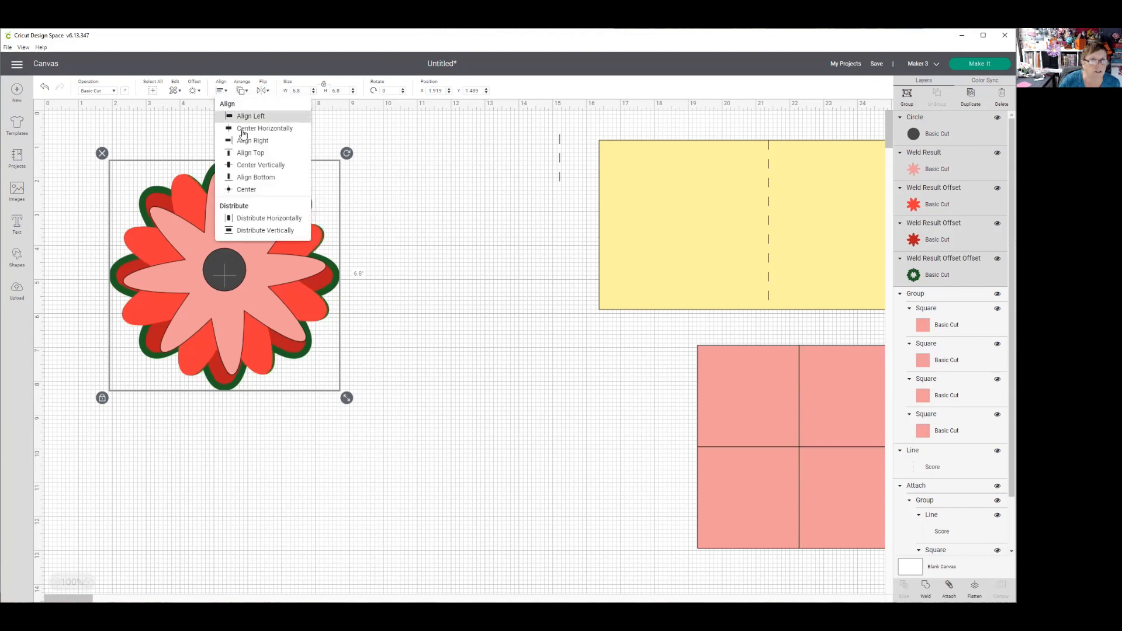
left_click(246, 165)
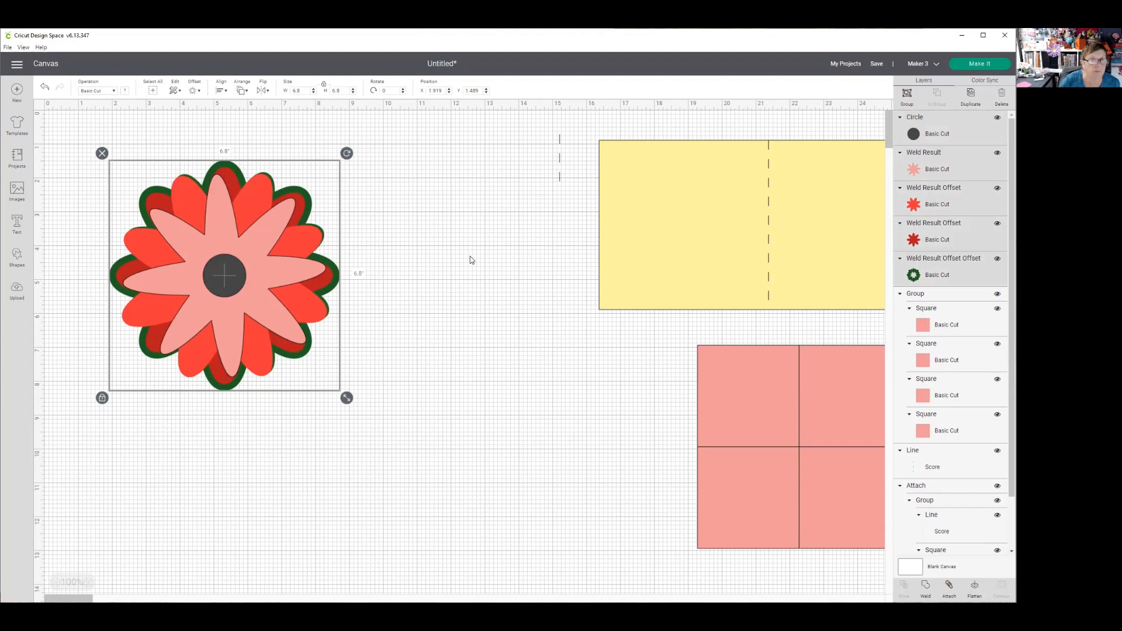
left_click(385, 250)
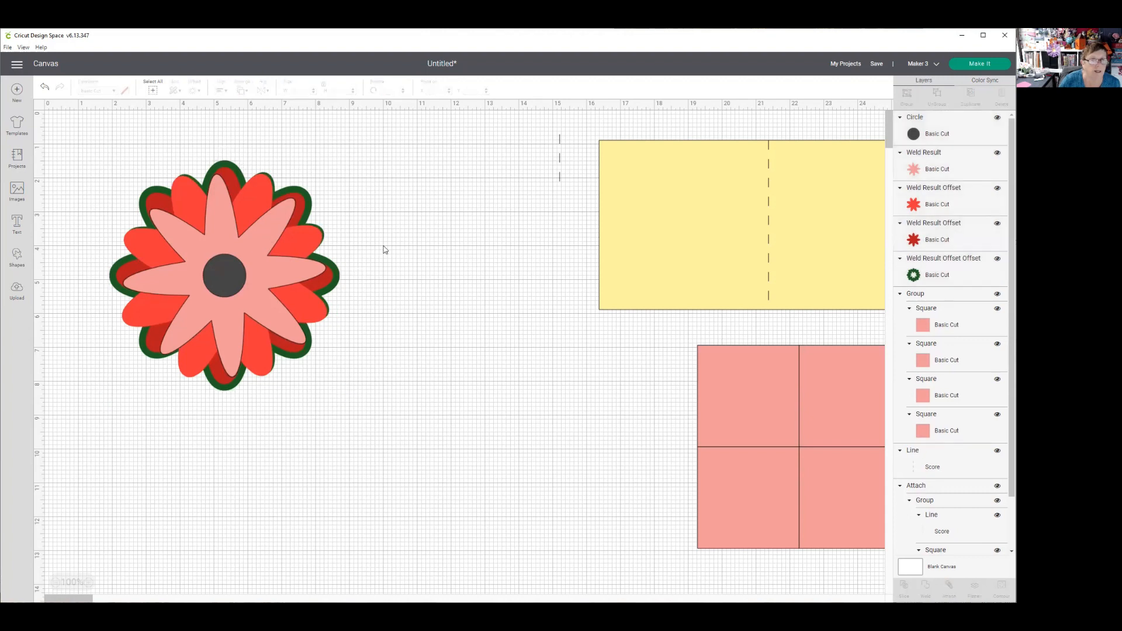
- Recolor the center circle light yellow, matching the card base
left_click(231, 277)
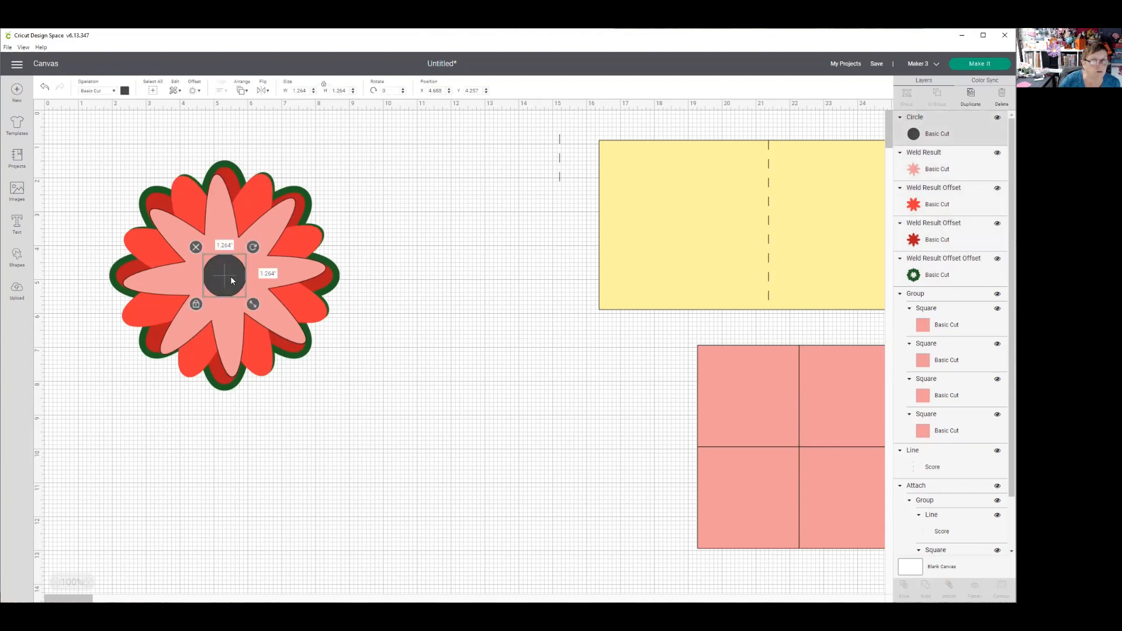
left_click(125, 91)
left_click(146, 133)
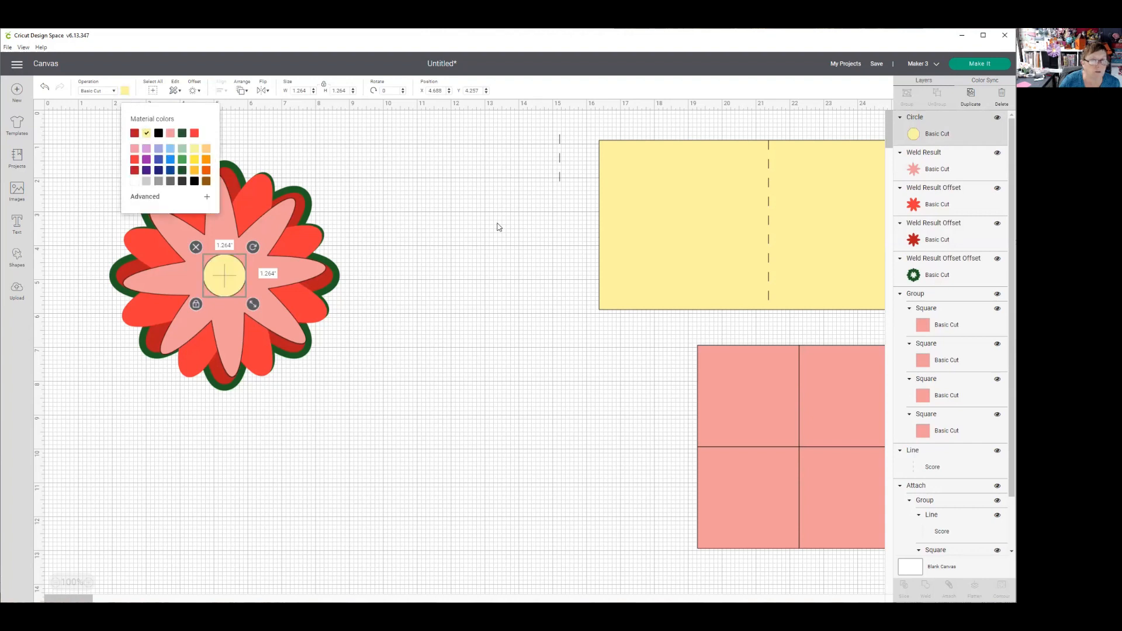
- Group the center circle with all four flower layers
left_click(498, 227)
left_click_drag(82, 125, 400, 406)
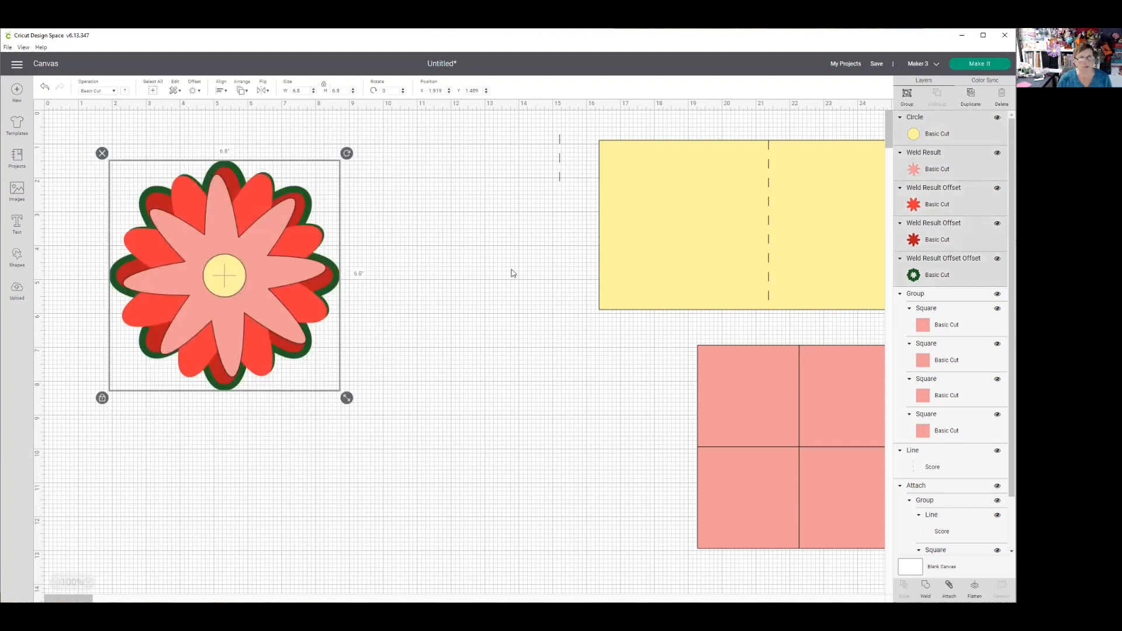
left_click(905, 95)
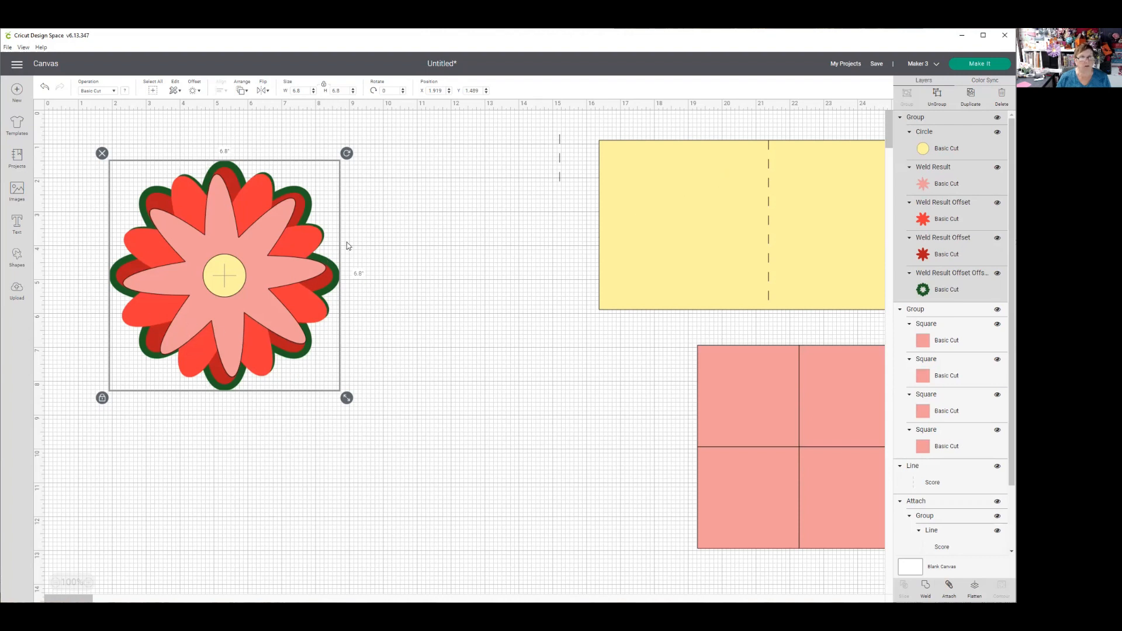
- Move the loose 1.5-inch score line beside the flower, to about X 9.28, Y 1.68
left_click(560, 160)
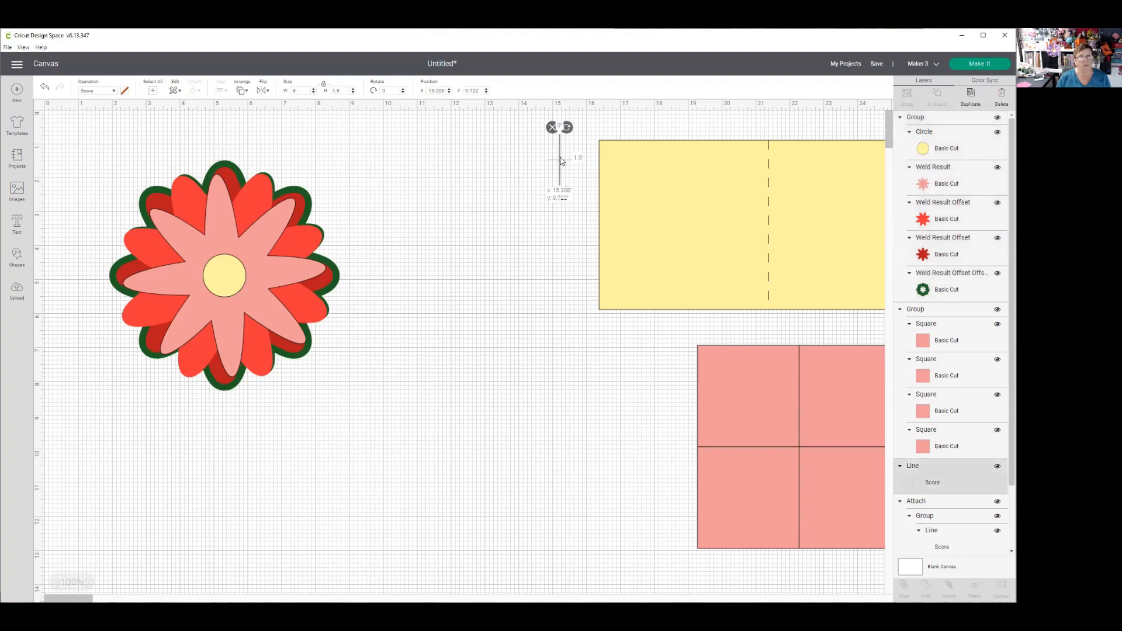
left_click_drag(560, 160, 358, 195)
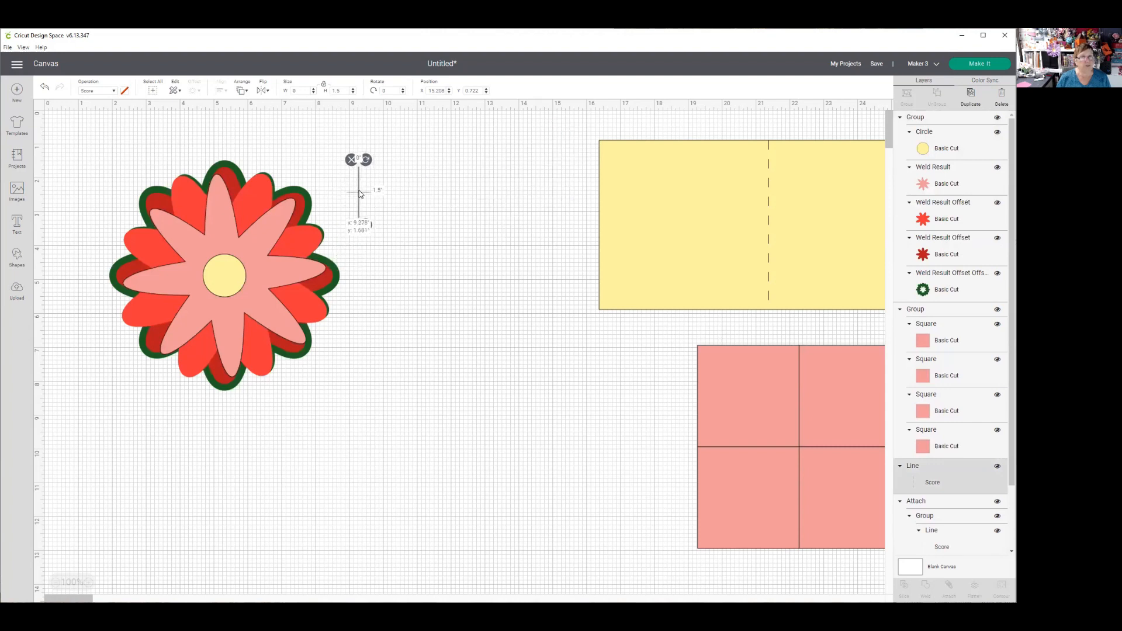
- Resize the grouped flower to 1.5 inches and move it onto the yellow card base's left half
left_click(253, 268)
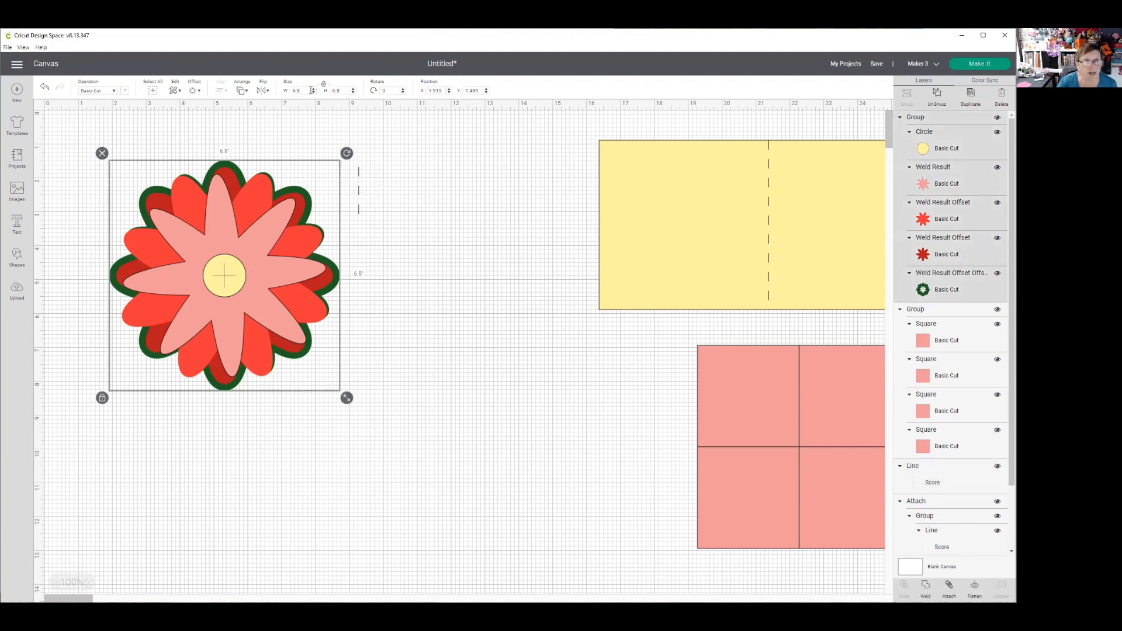
left_click_drag(302, 90, 290, 88)
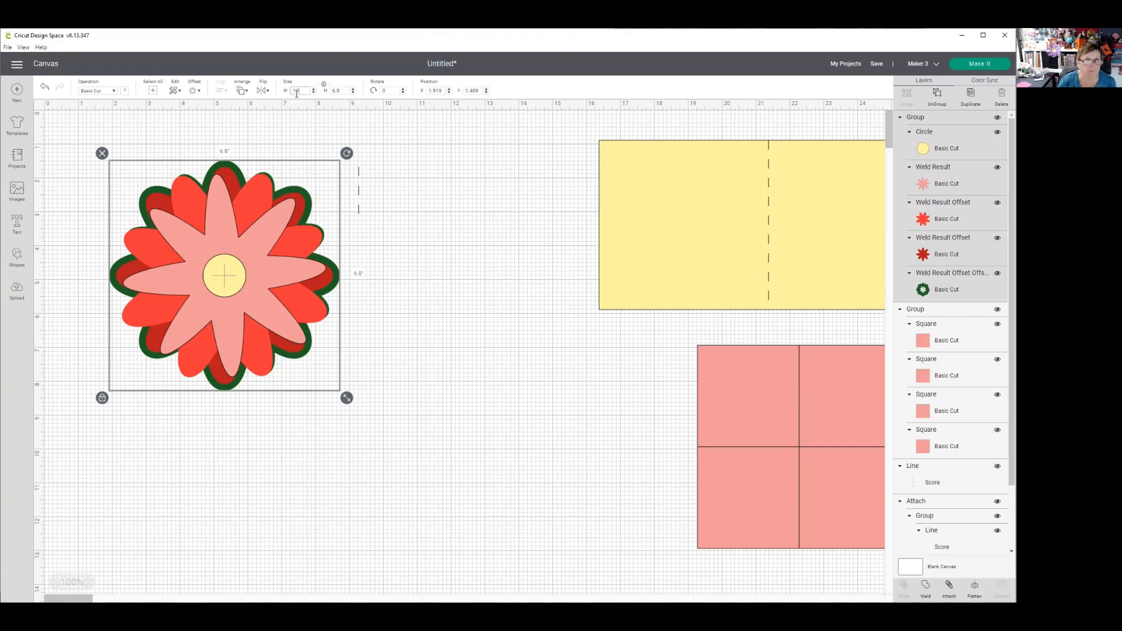
key("Return")
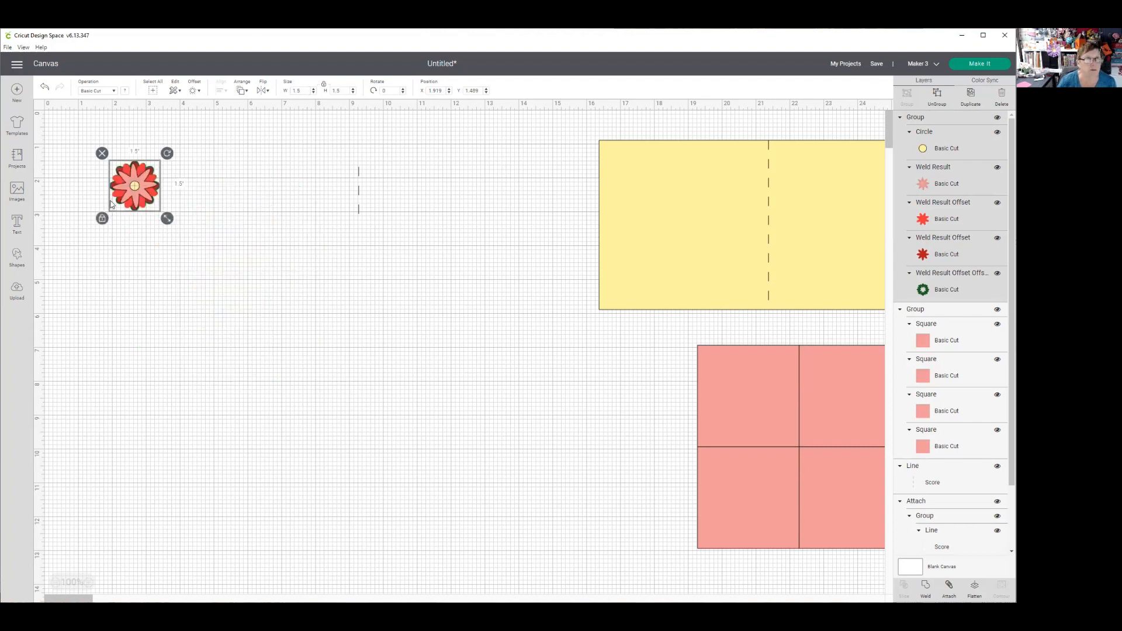
left_click_drag(133, 184, 644, 180)
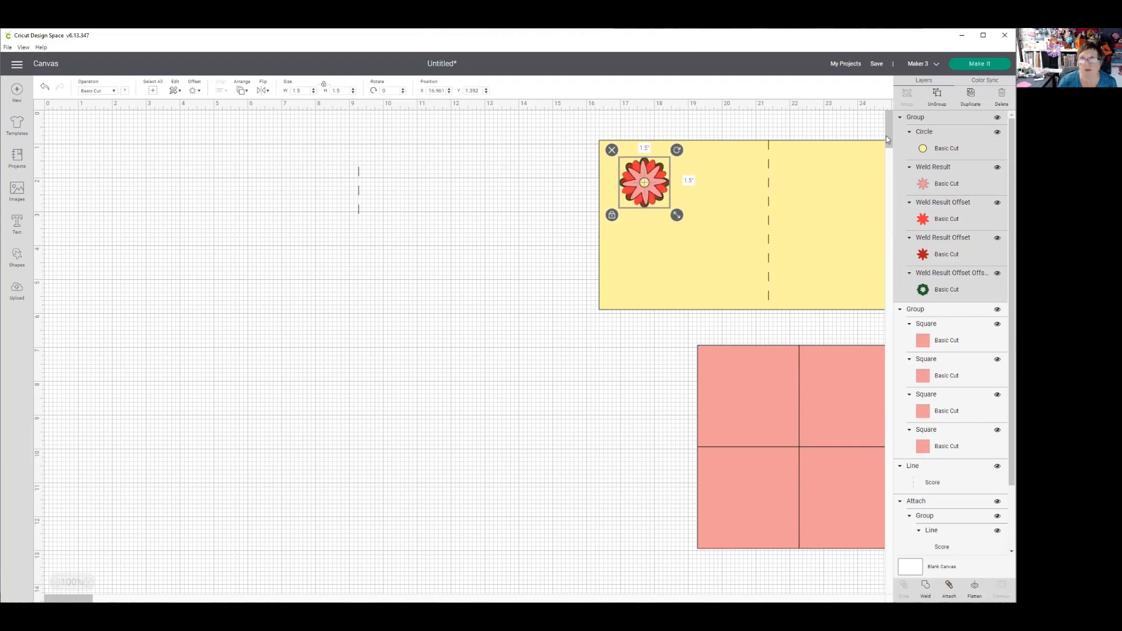
- Duplicate the 1.5-inch flower, move the copy off the card base and resize it to 2 inches
left_click(970, 95)
left_click_drag(660, 196, 431, 255)
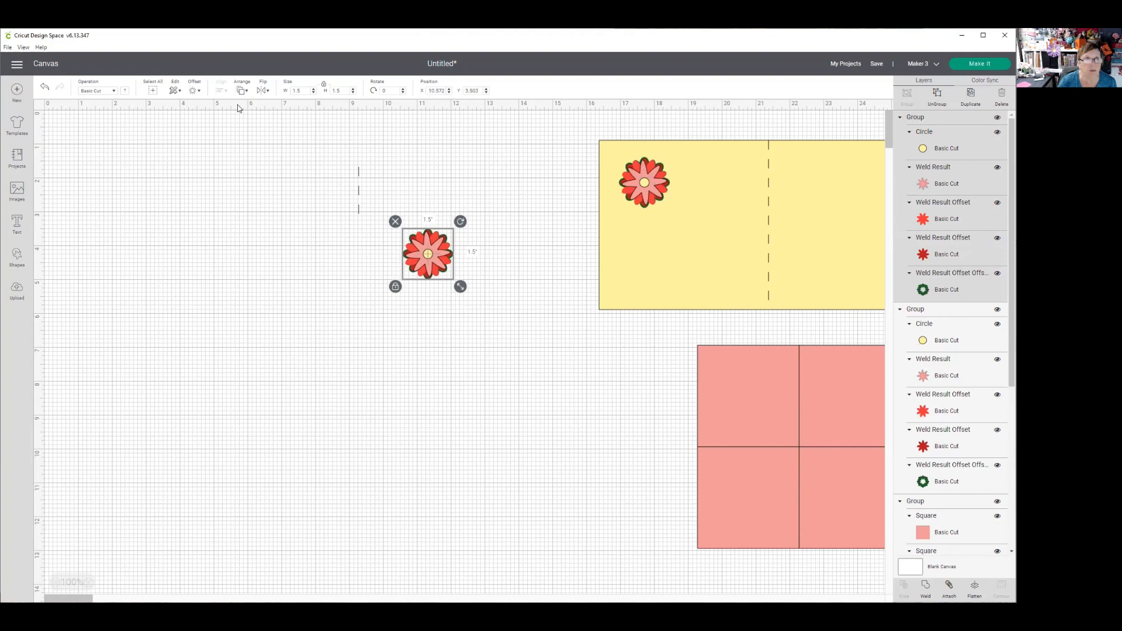
left_click(301, 90)
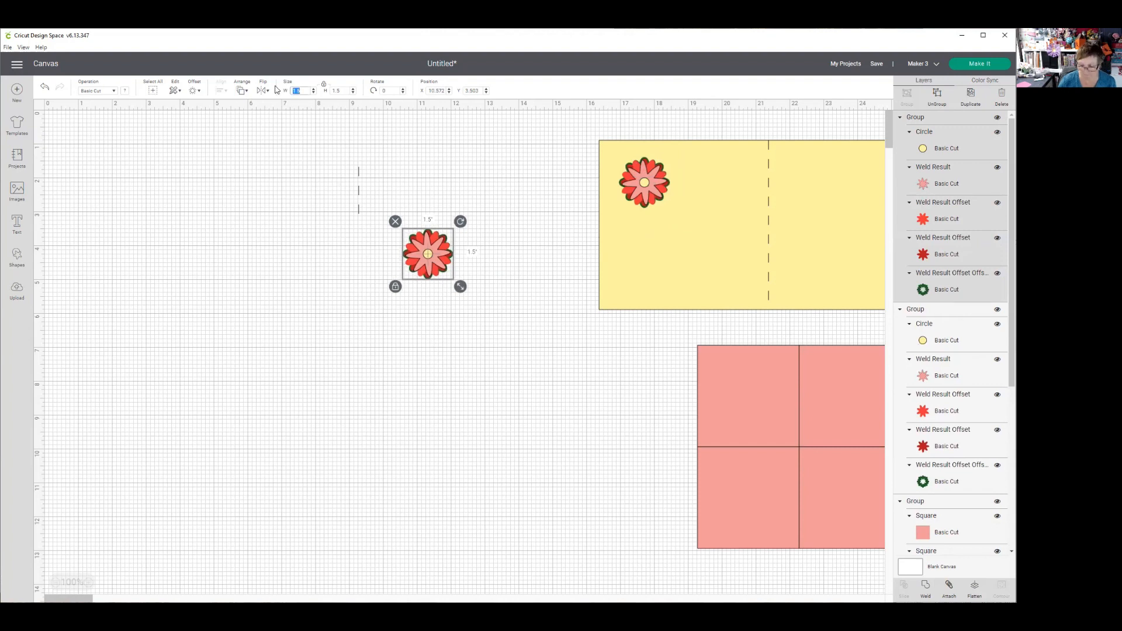
key("Return")
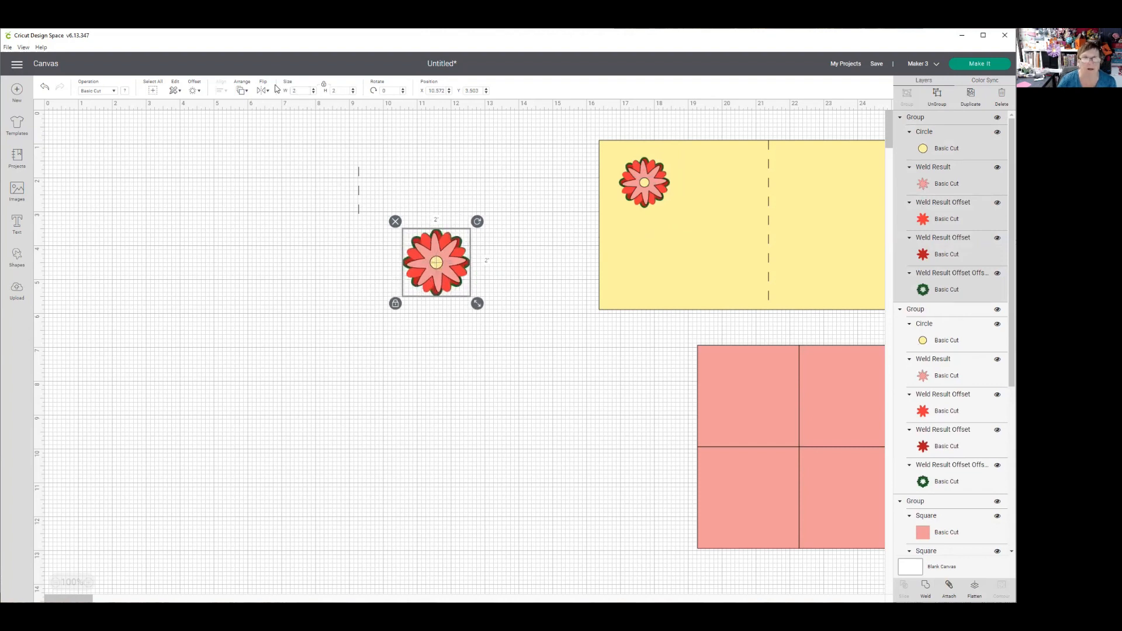
- Duplicate the 2-inch flower, resize the copy to 1 inch and make a second 1-inch copy
left_click(970, 99)
left_click_drag(445, 292, 507, 202)
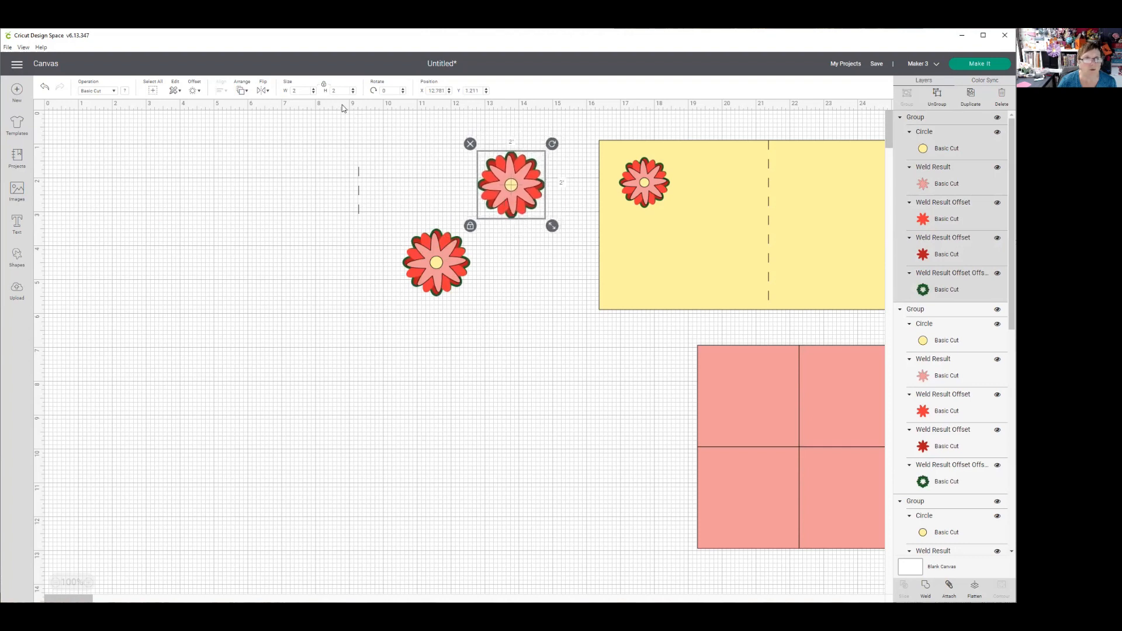
double_click(306, 88)
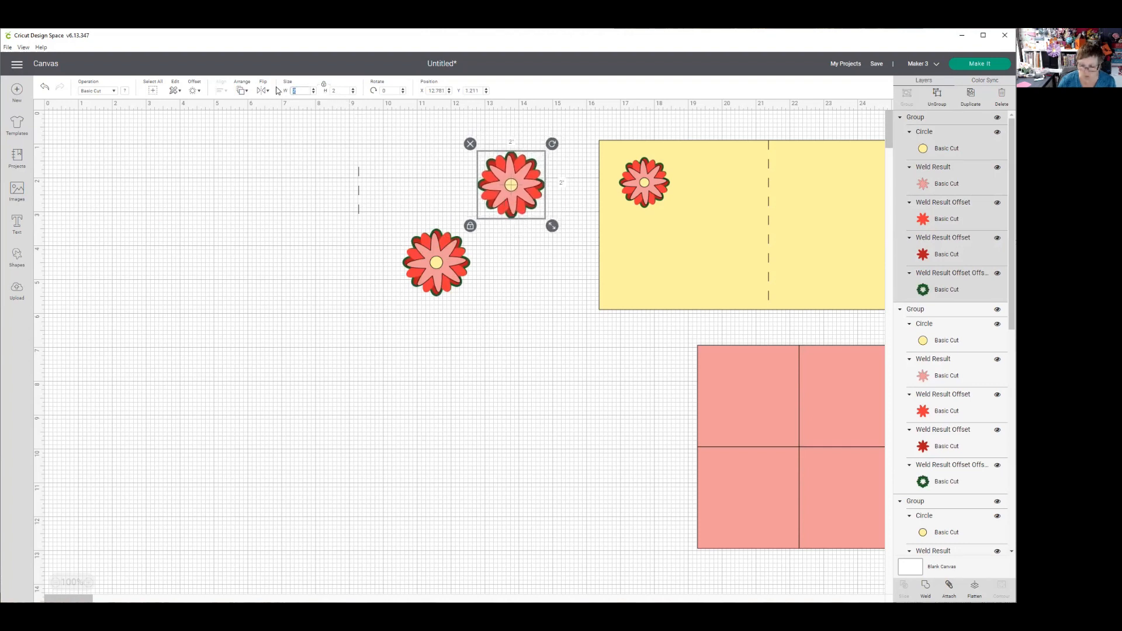
type("1")
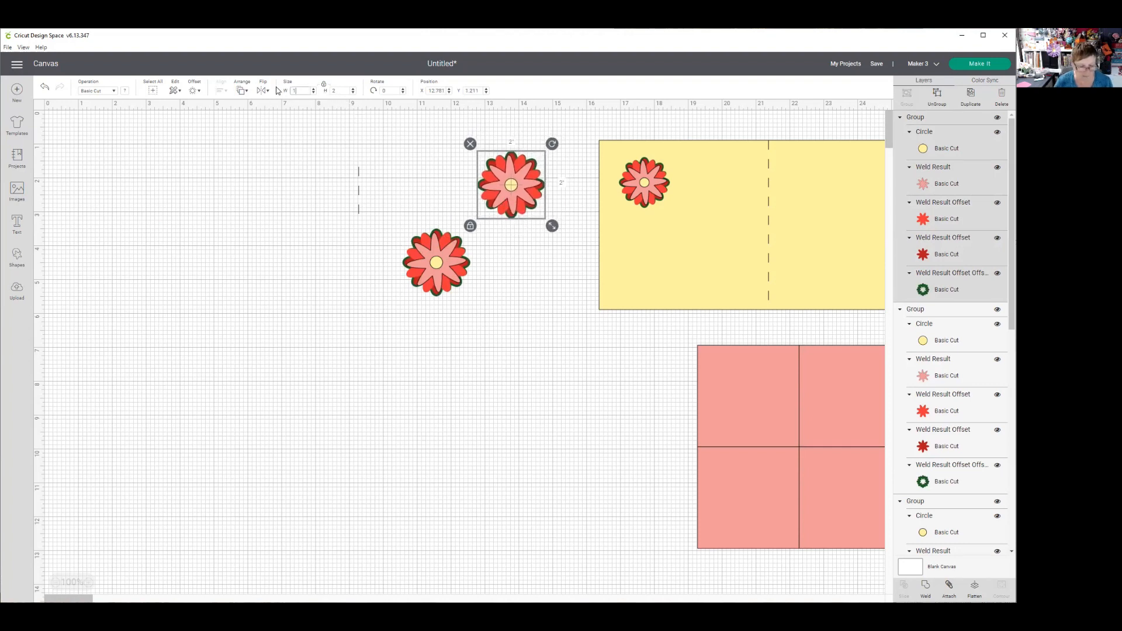
key("Tab")
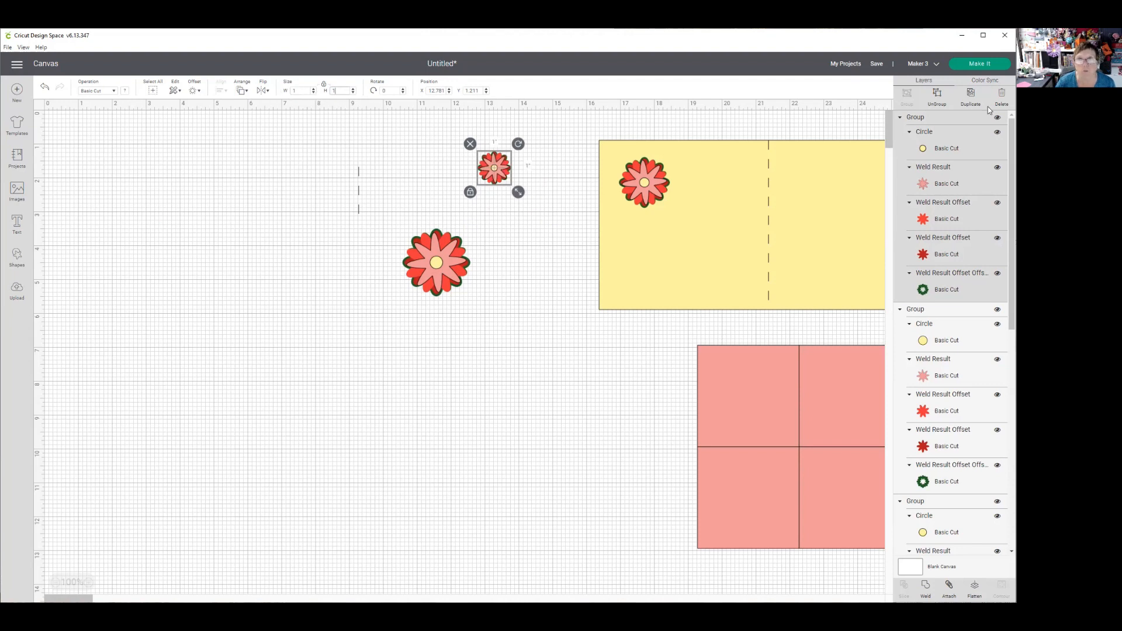
left_click(970, 96)
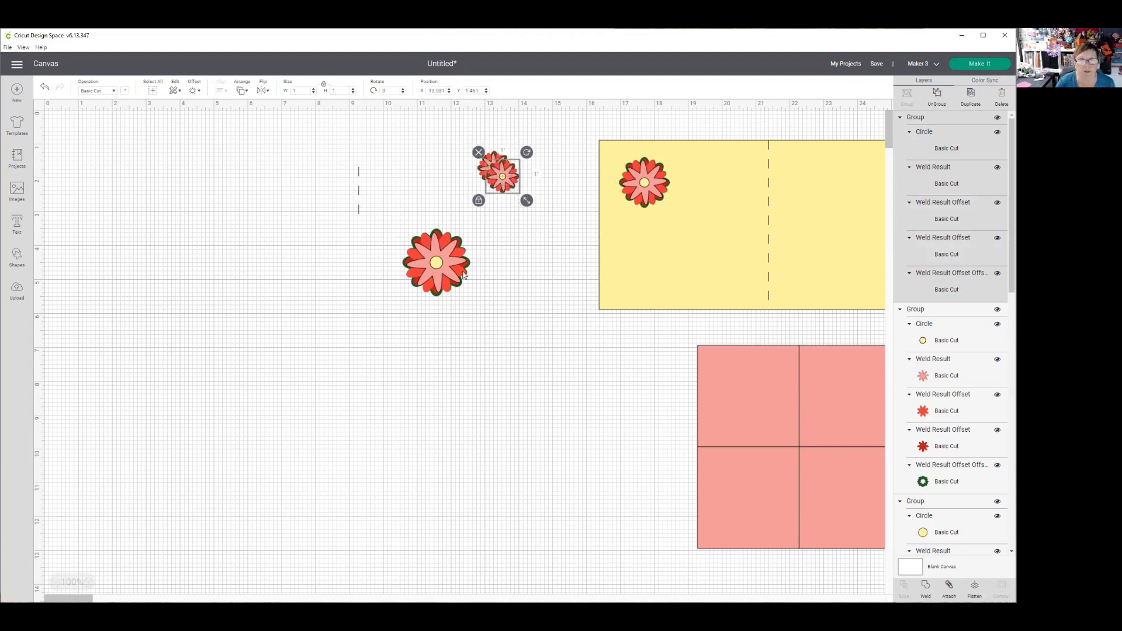
- Move the card base to the canvas's upper-left area at about X 0.19, and clear the loose score line and flowers away from it
left_click_drag(429, 268, 455, 424)
left_click_drag(743, 282, 188, 279)
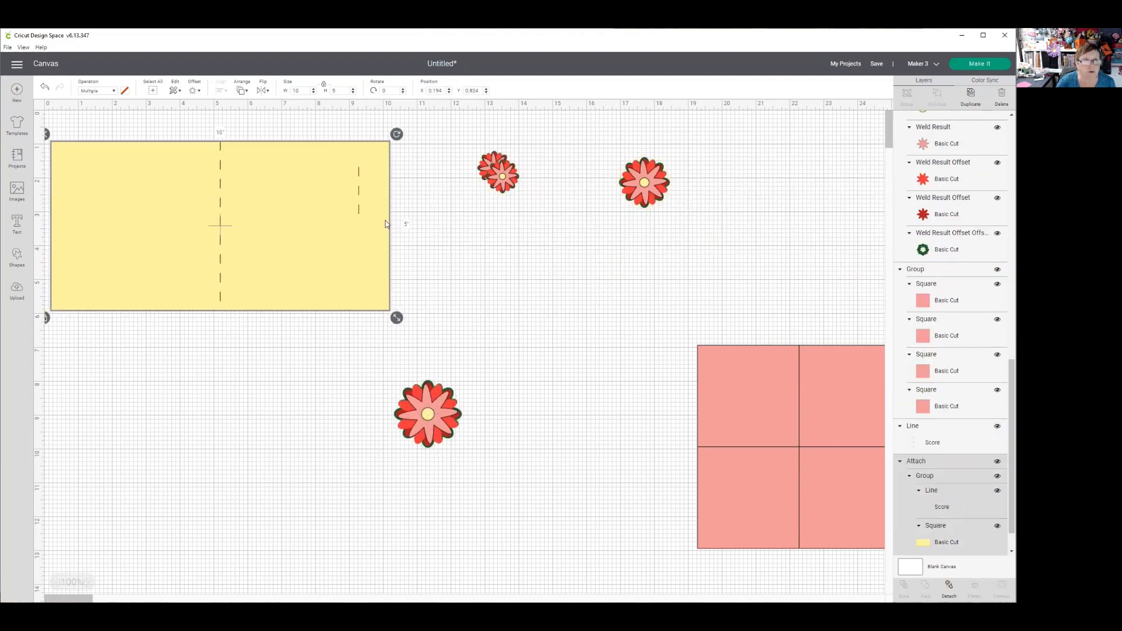
left_click_drag(360, 213, 791, 253)
left_click_drag(647, 189, 473, 297)
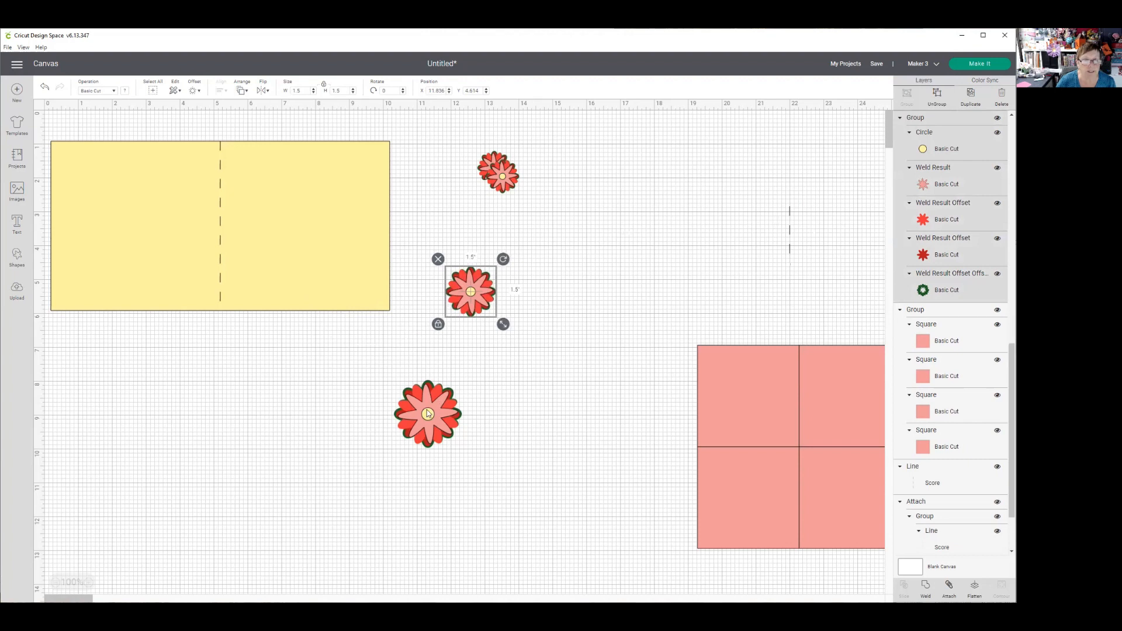
- Arrange the 2-inch, 1.5-inch and two 1-inch flowers as a cluster on the upper part of the card's right half
left_click_drag(429, 416, 275, 187)
left_click_drag(471, 296, 349, 228)
left_click_drag(514, 174, 351, 166)
left_click_drag(482, 178, 314, 232)
left_click(358, 230)
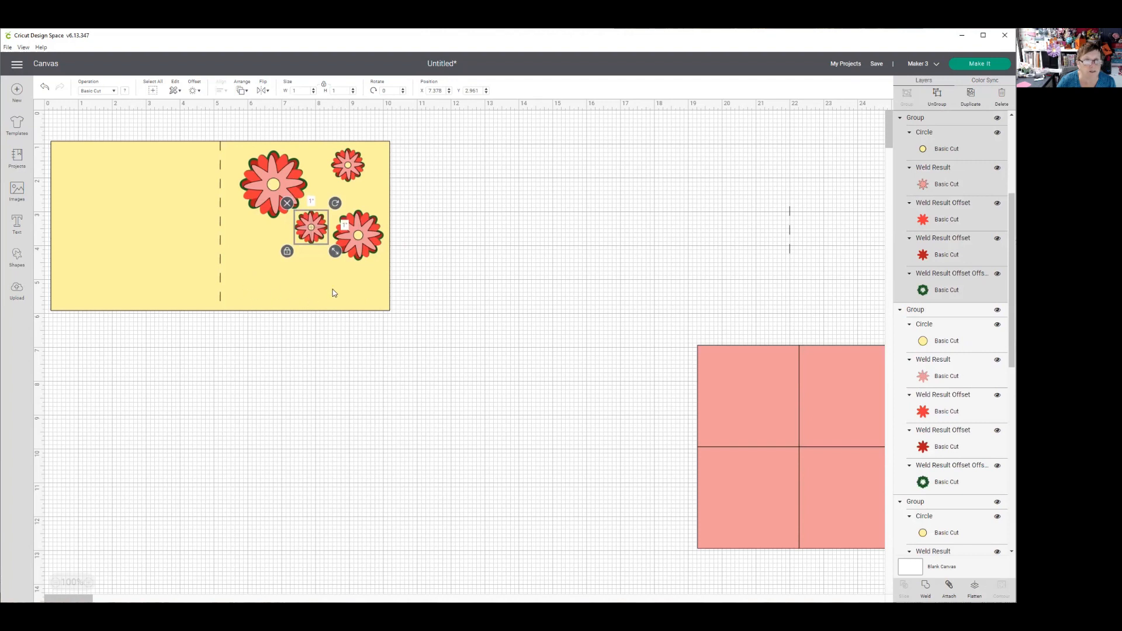
left_click(251, 294)
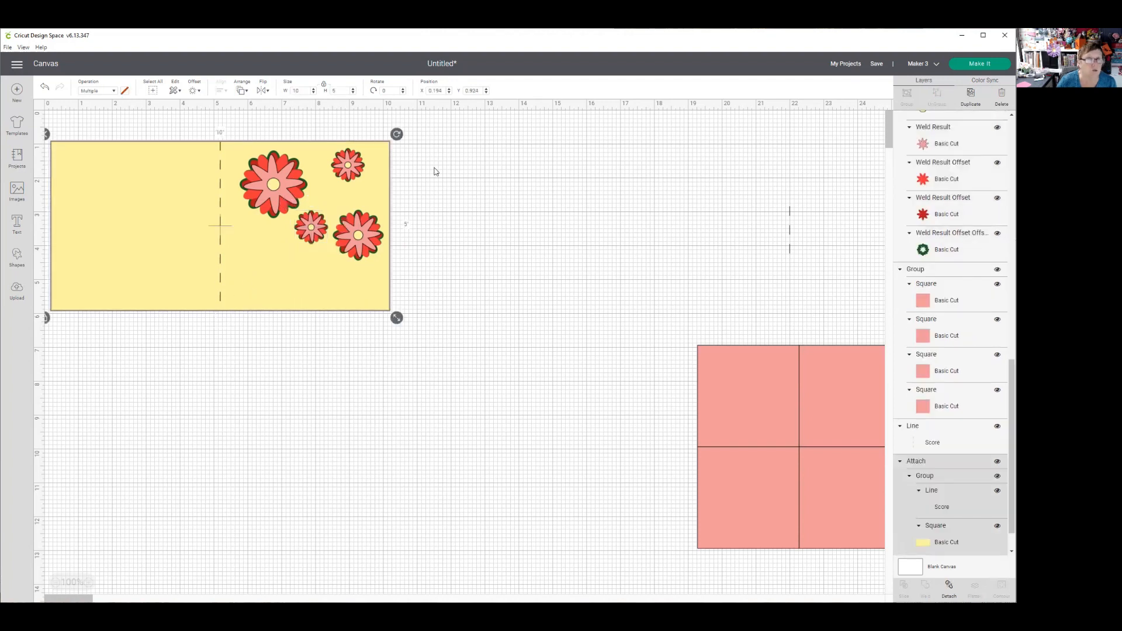
left_click(311, 230)
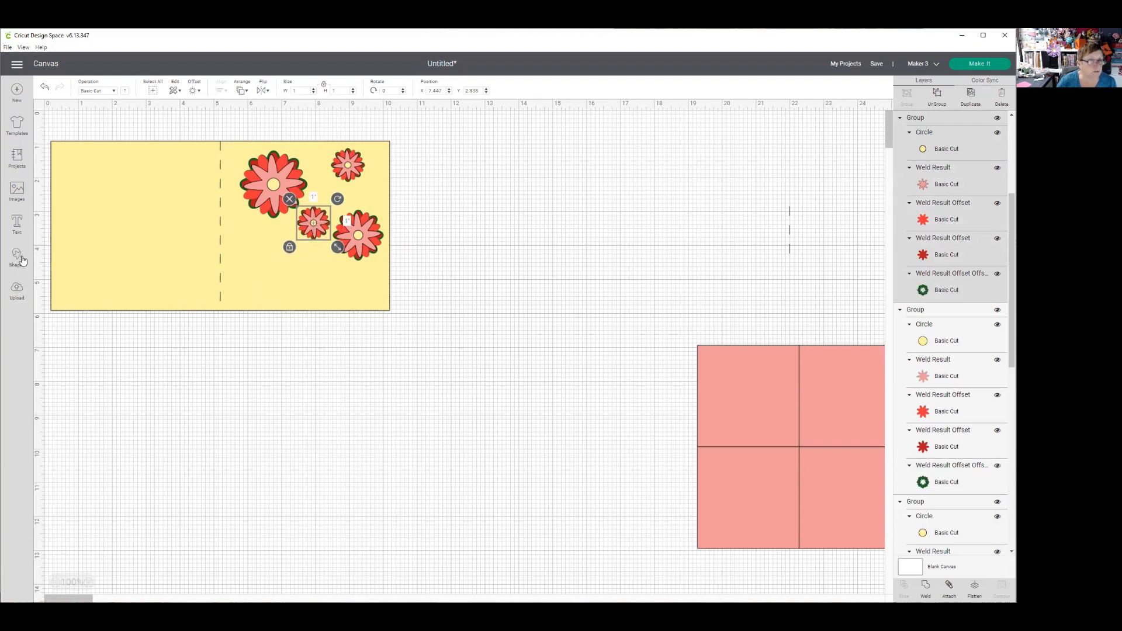
- Add a text object reading "Welcome" to the canvas
left_click(17, 224)
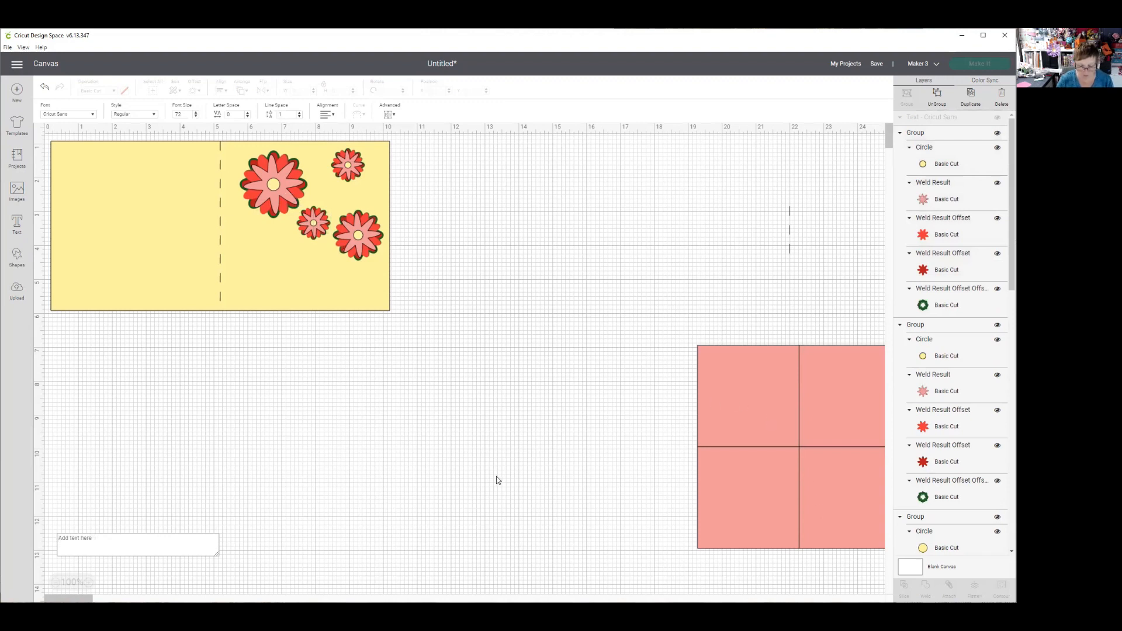
type("wELCOME")
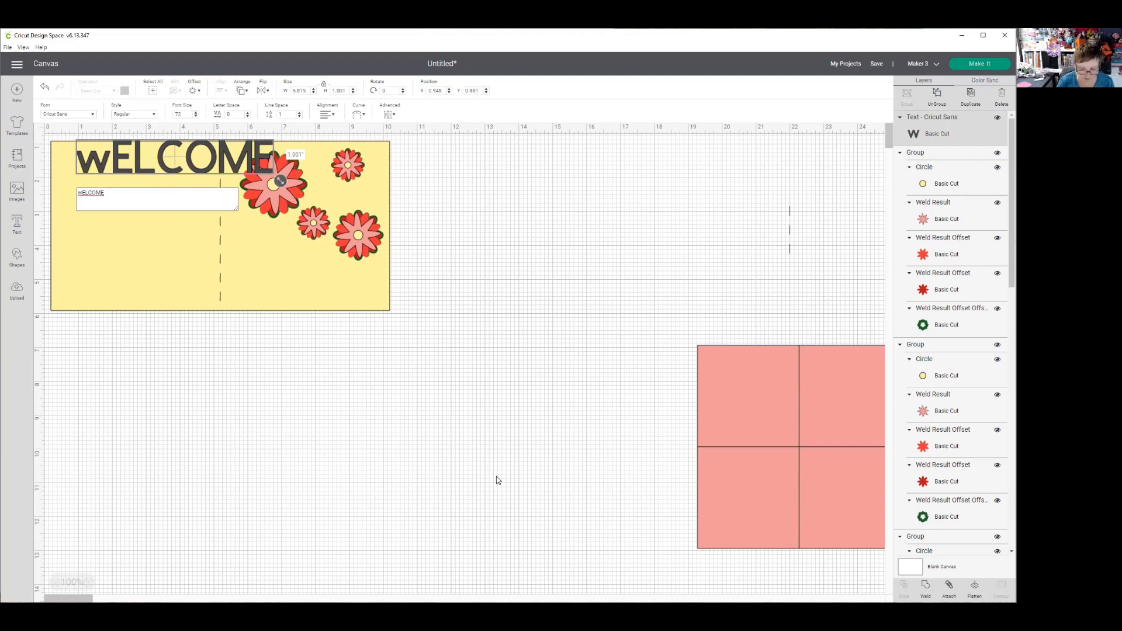
key("BackSpace")
key("BackSpace")
key("BackSpace")
key("BackSpace")
key("BackSpace")
key("BackSpace")
key("BackSpace")
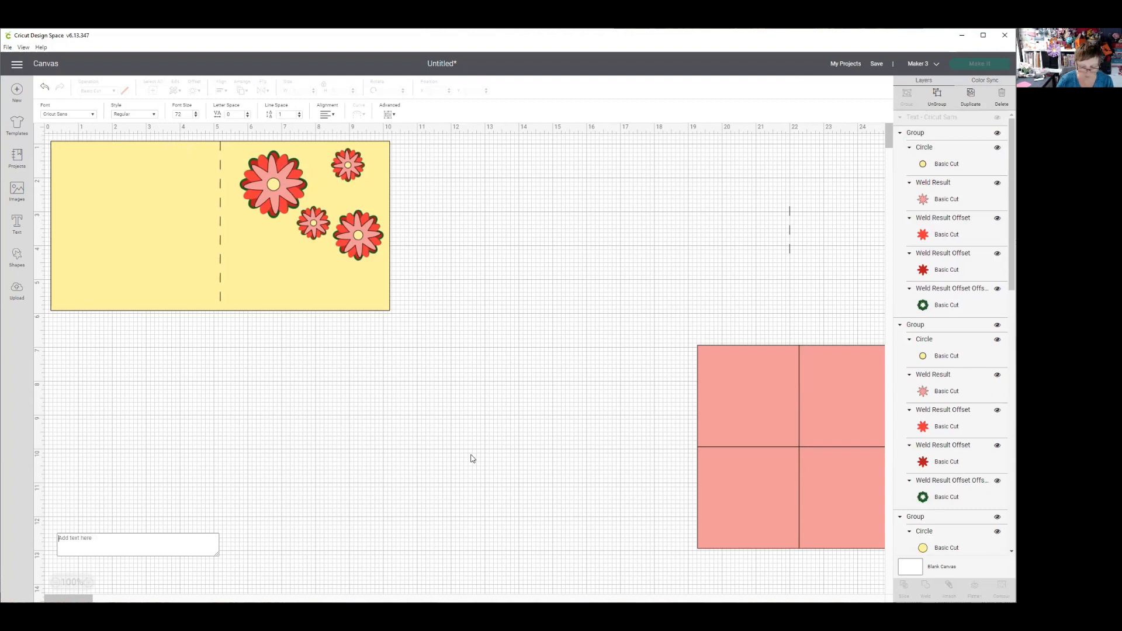
type("Welcome")
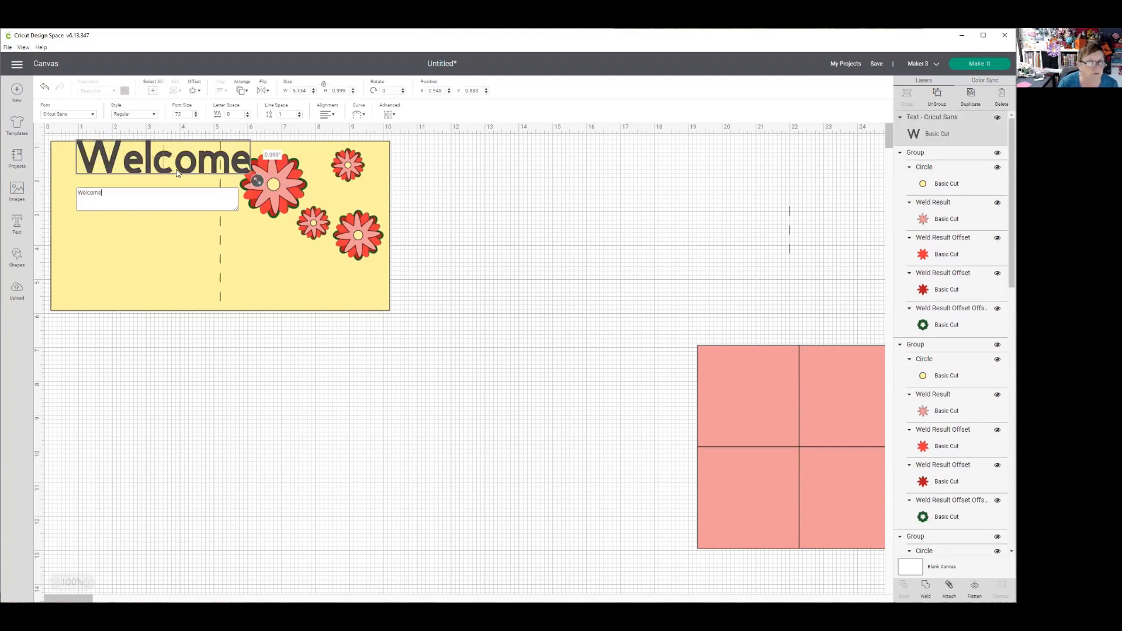
- Set the Welcome text's font to DTC Bikini Babe and place it below the flowers on the card's right half
left_click(94, 116)
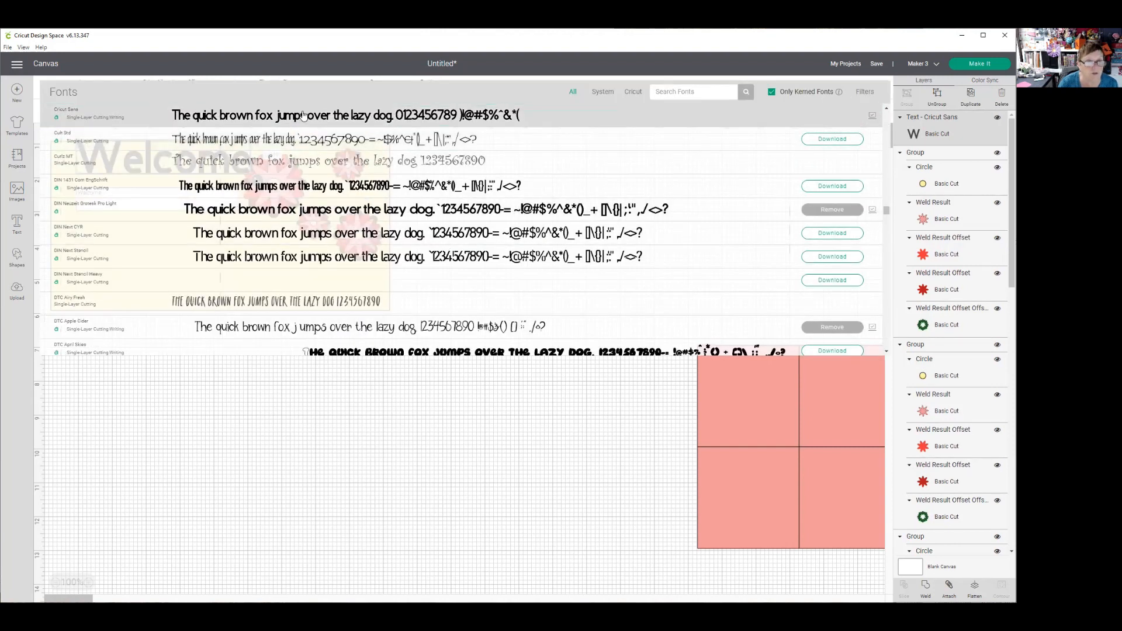
scroll(364, 229, "down", 4)
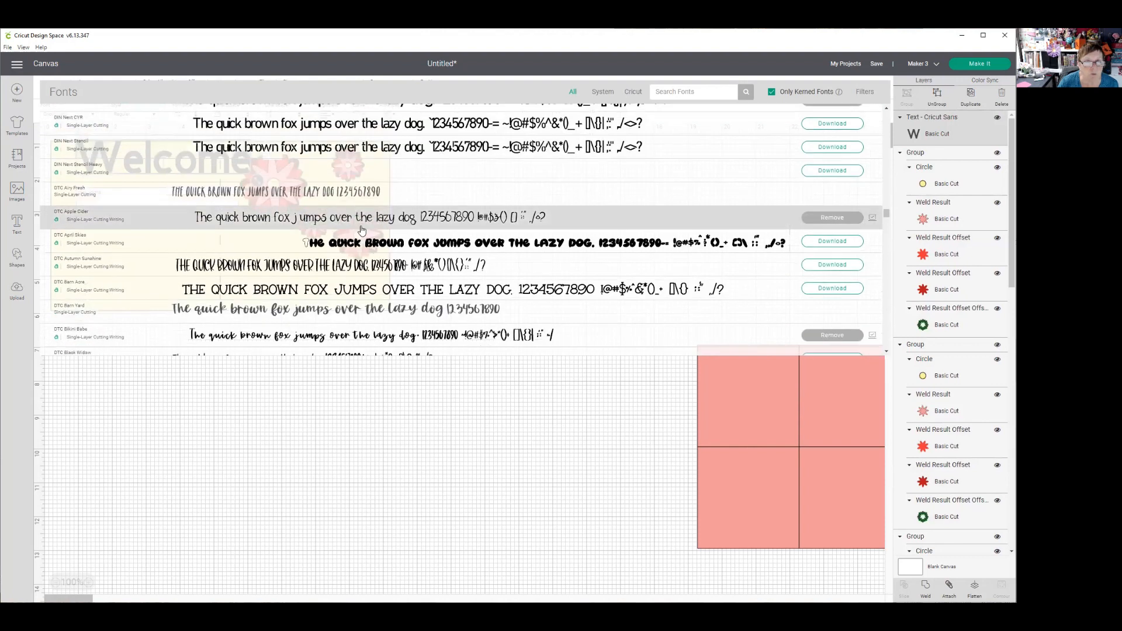
left_click(311, 335)
left_click_drag(173, 167, 331, 284)
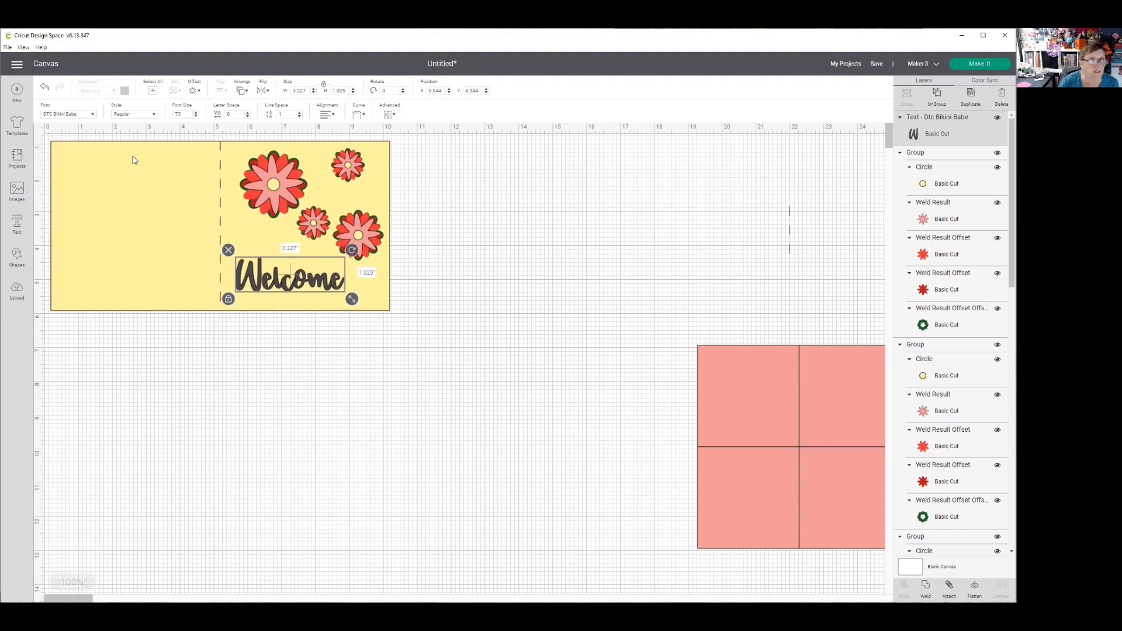
- Change the Welcome text's operation to Pen and weld its letters together
left_click(922, 133)
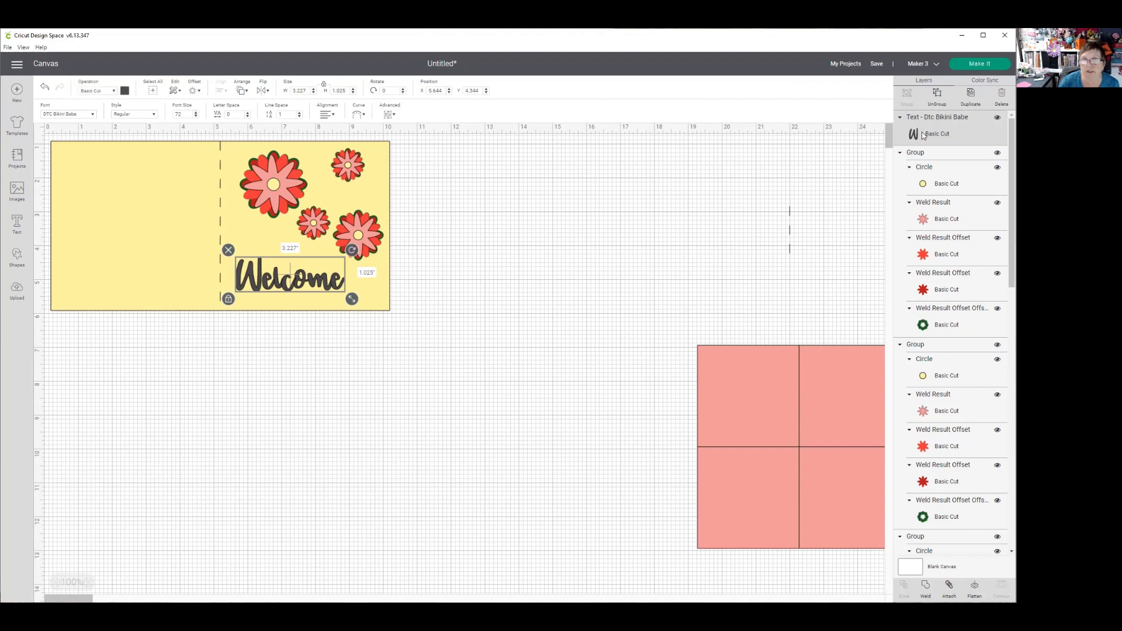
left_click(115, 94)
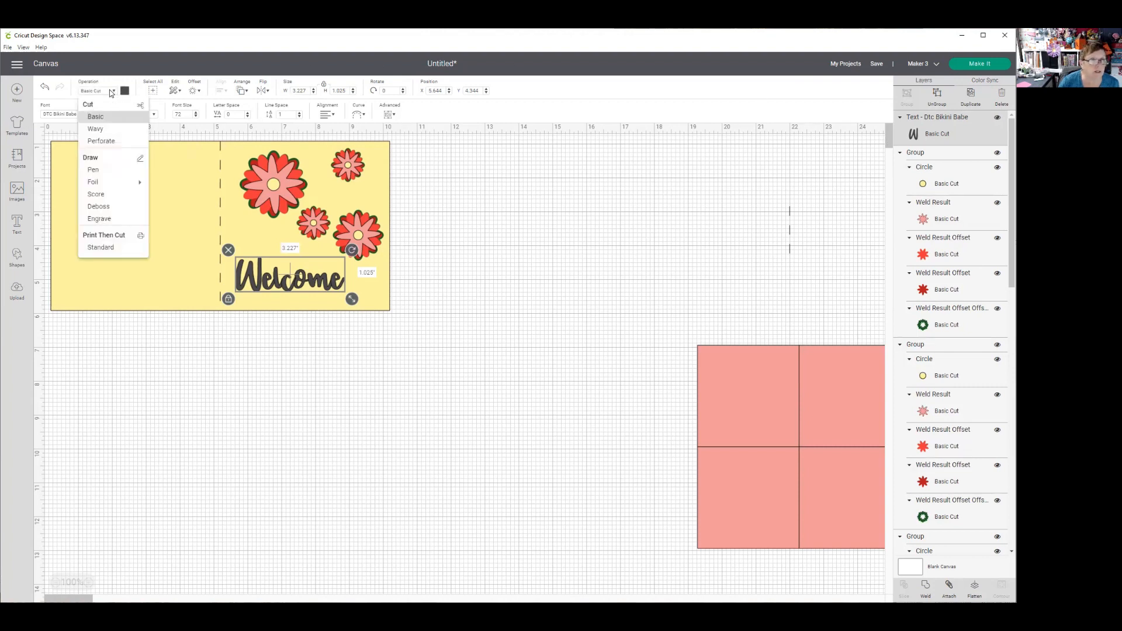
left_click(99, 174)
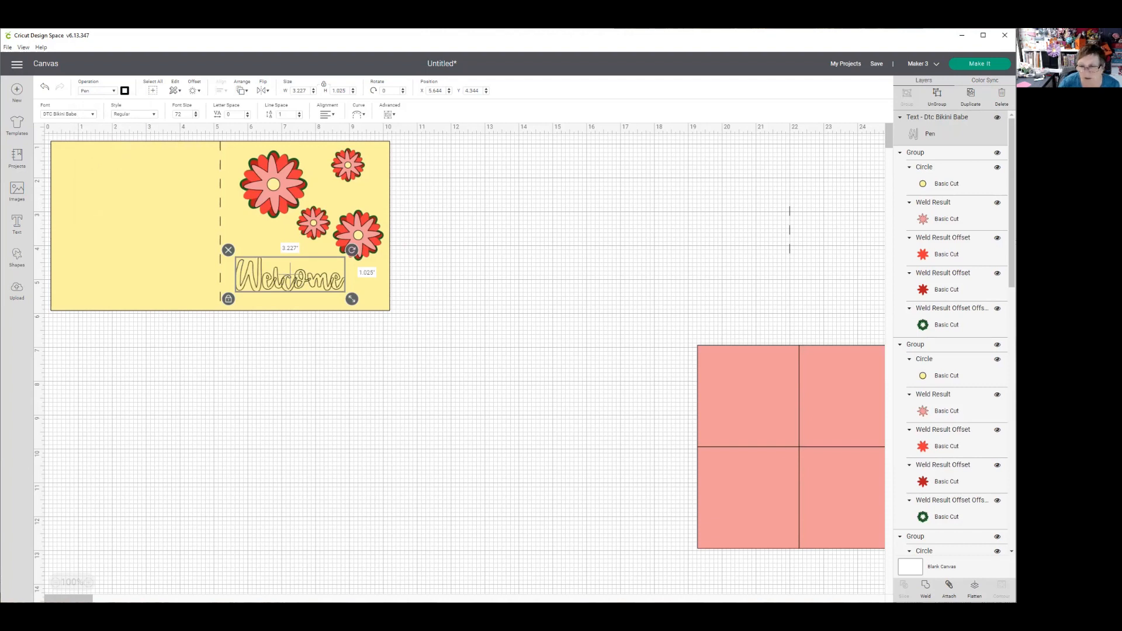
left_click(925, 586)
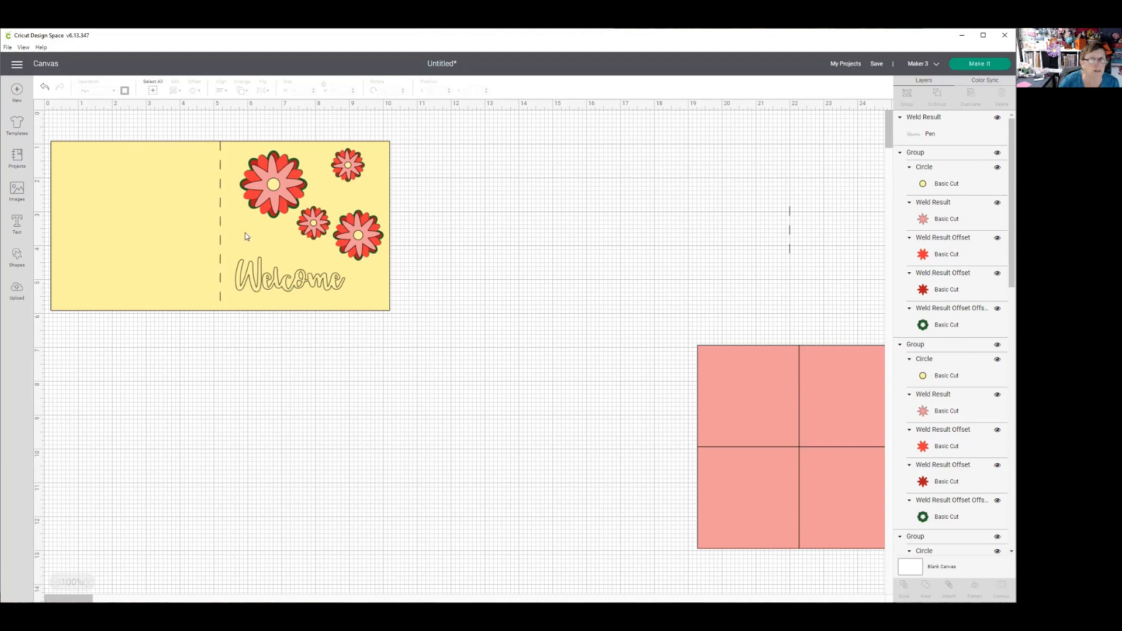
- Recolor the Welcome lettering's pen line red
left_click(256, 268)
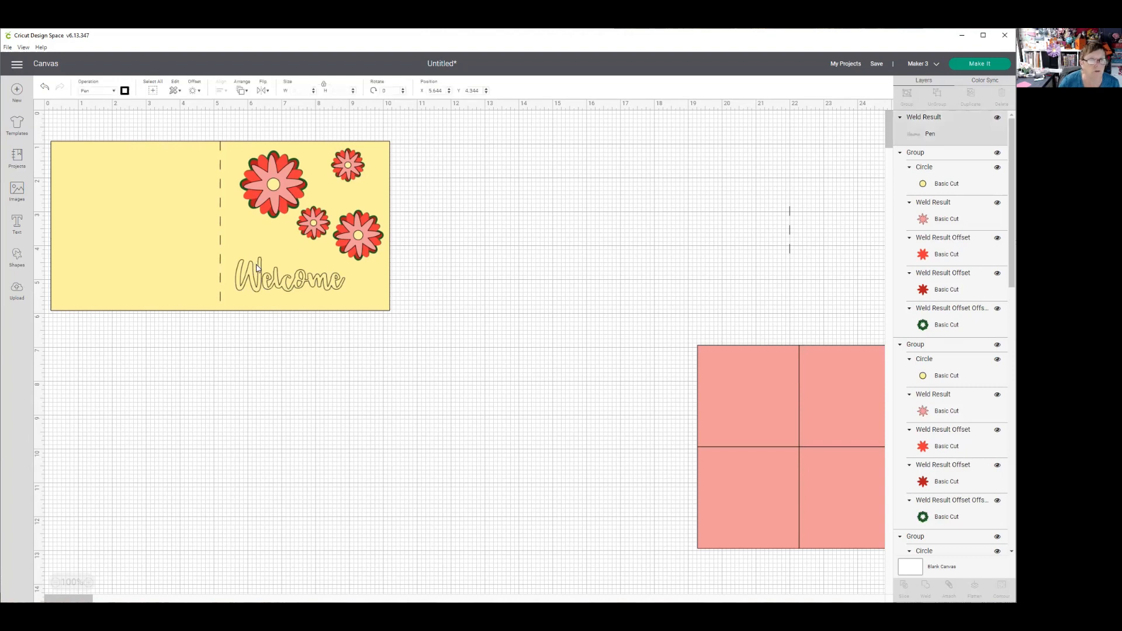
left_click(125, 91)
left_click(161, 222)
left_click(486, 251)
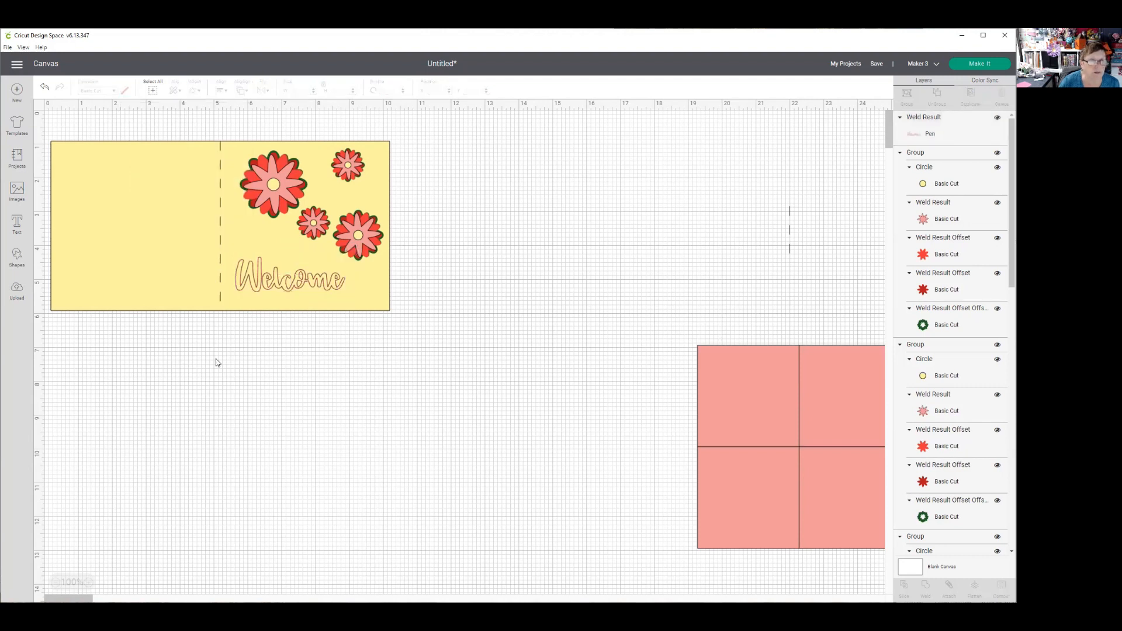
- Shift the Welcome lettering slightly right and down, and attach it to the scored card base
left_click_drag(162, 345, 215, 261)
mouse_move(263, 268)
left_mouse_down()
mouse_move(337, 226)
mouse_move(301, 259)
mouse_move(264, 262)
mouse_move(276, 280)
left_mouse_up()
left_click_drag(112, 371, 282, 278)
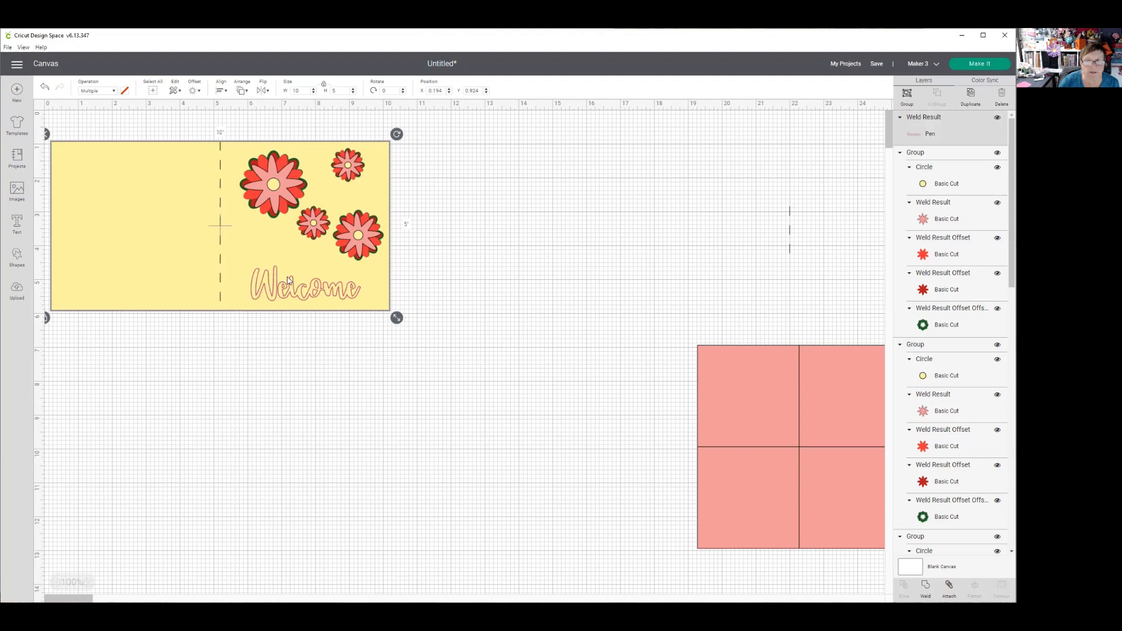
left_click(949, 586)
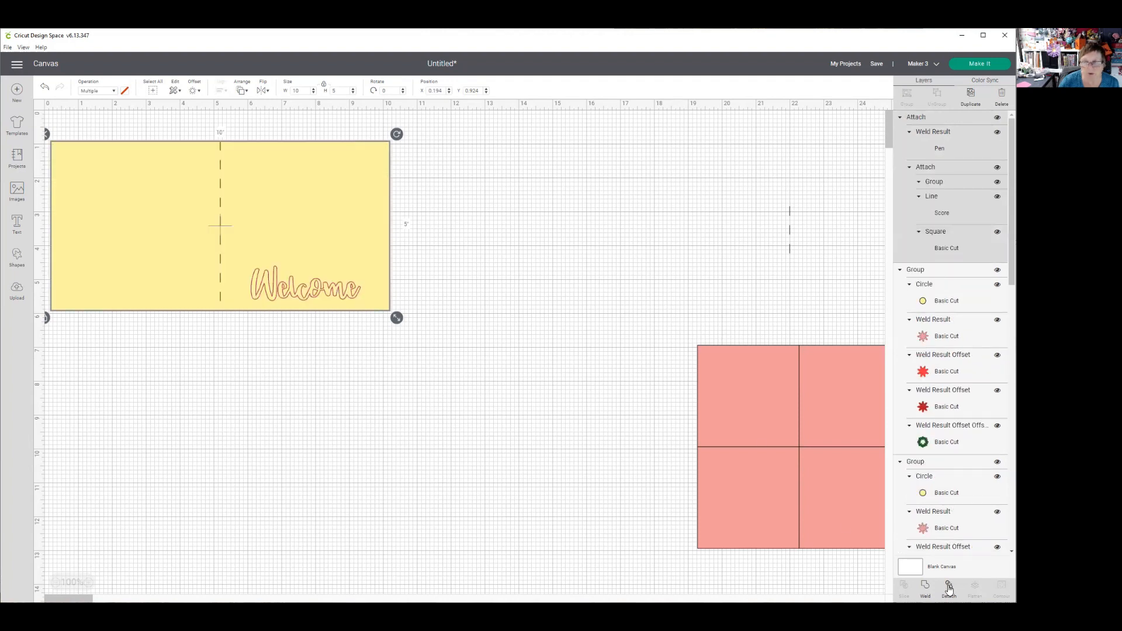
- Move the attached card base away from the flowers and hide the group of four pink squares
left_click_drag(300, 194, 744, 178)
left_click(740, 372)
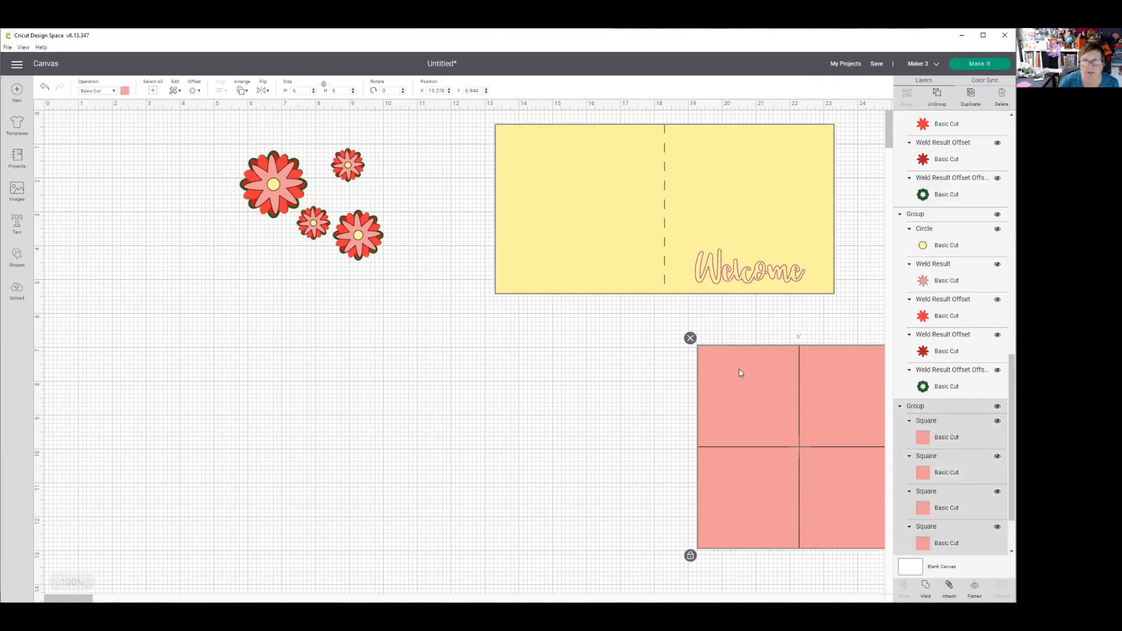
left_click(997, 407)
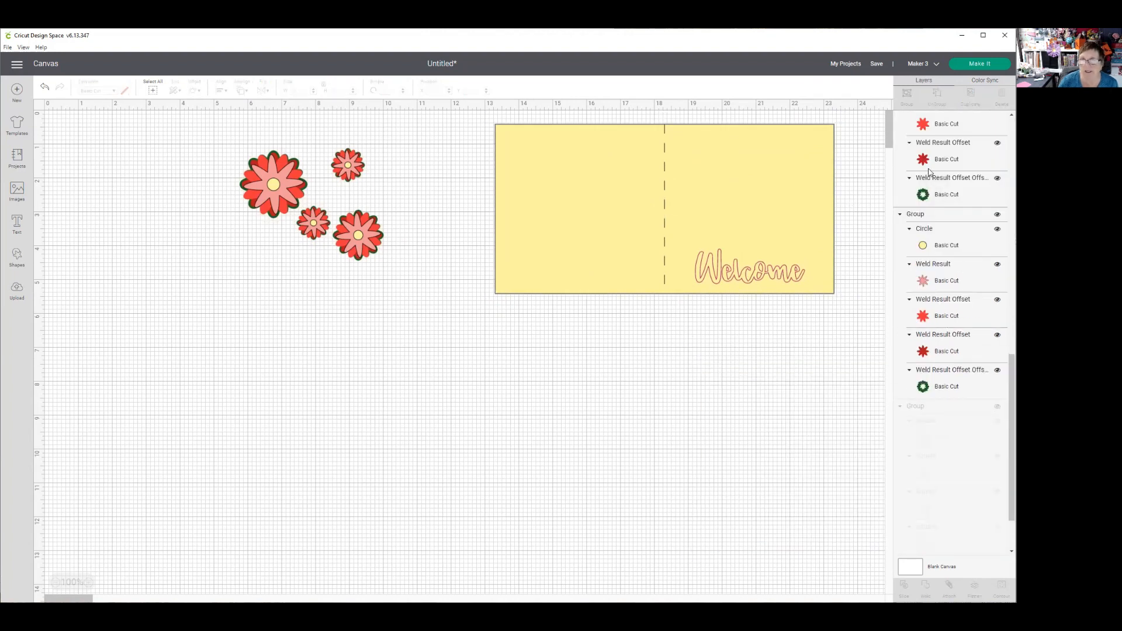
- Move the largest flower away from the others, ungroup it and spread its circle, petal and green layers apart
left_click(928, 389)
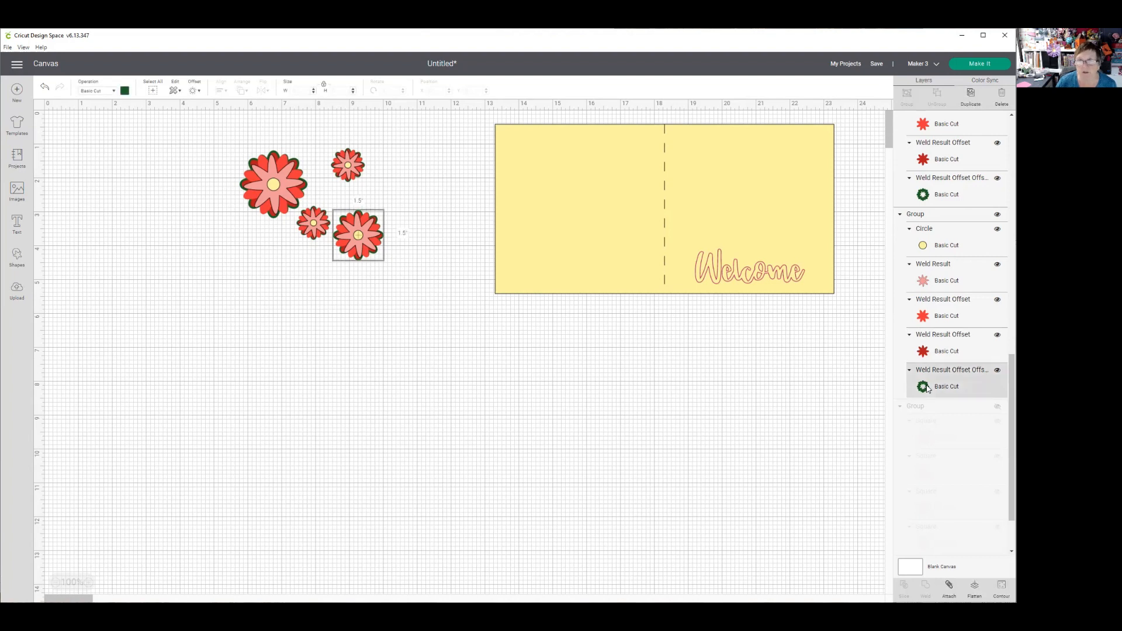
left_click(425, 243)
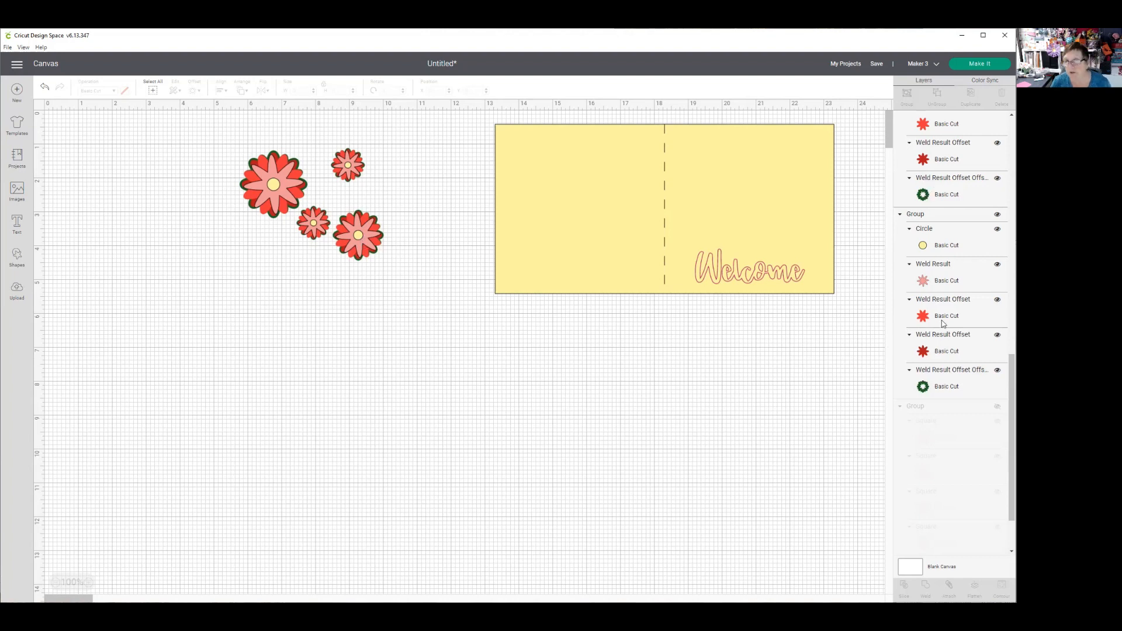
left_click(921, 197)
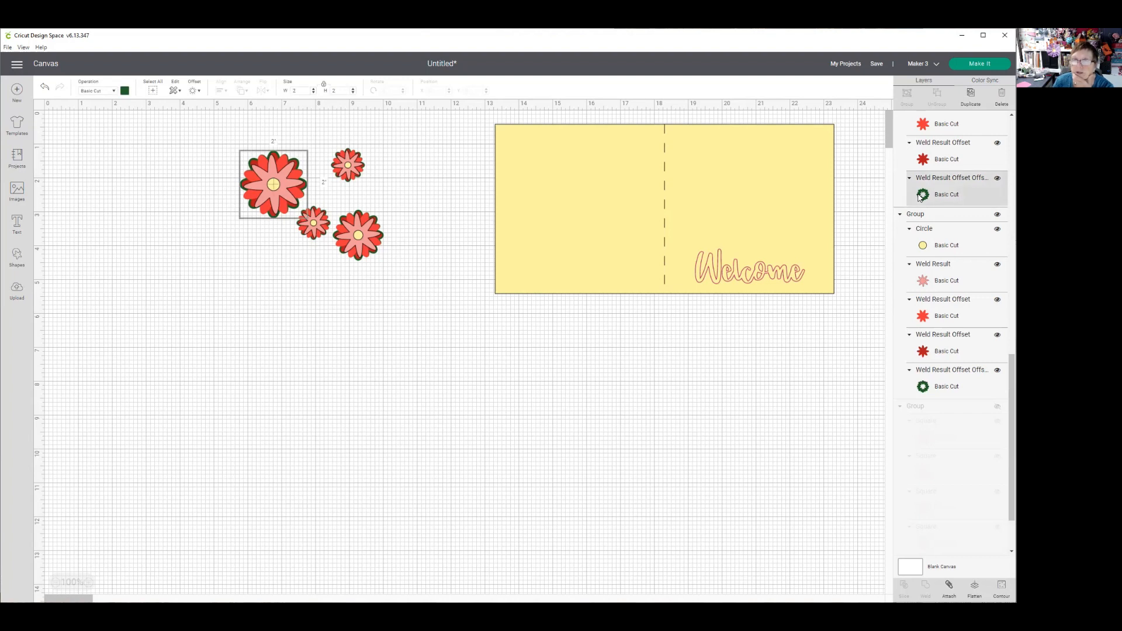
left_click_drag(263, 176, 183, 213)
left_click(936, 93)
left_click_drag(212, 227, 155, 324)
left_click_drag(190, 226, 212, 327)
left_click_drag(182, 197, 135, 117)
left_click_drag(183, 209, 287, 303)
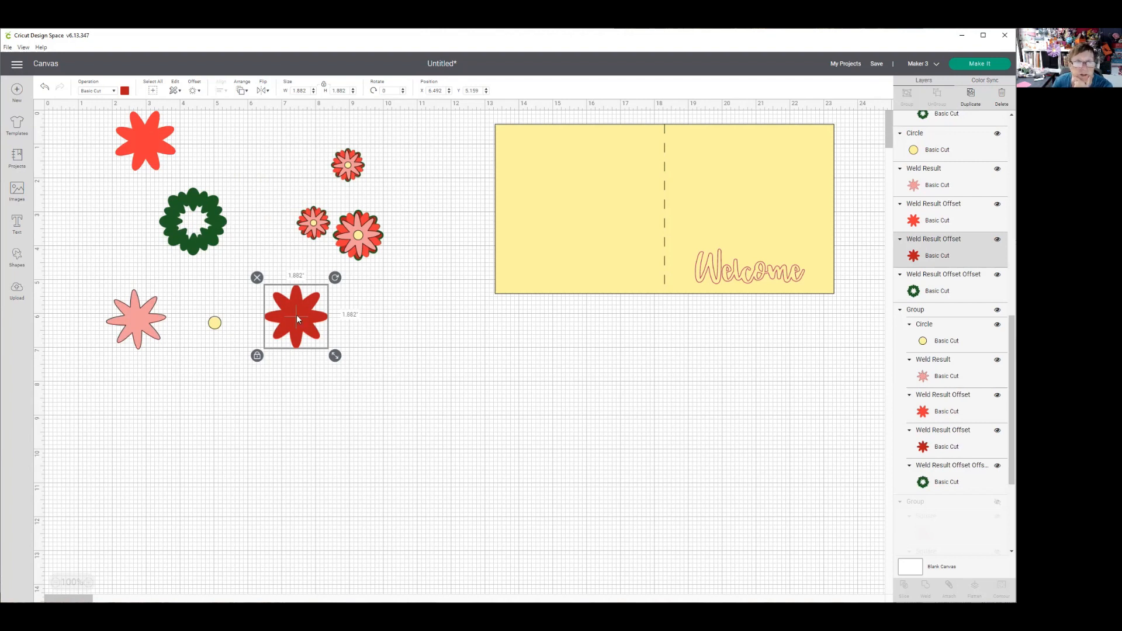
- Duplicate the largest flower's dark red layer, weld the copy onto its green layer to fill the hole, and set both pieces apart
left_click(970, 94)
left_click_drag(310, 325, 199, 222)
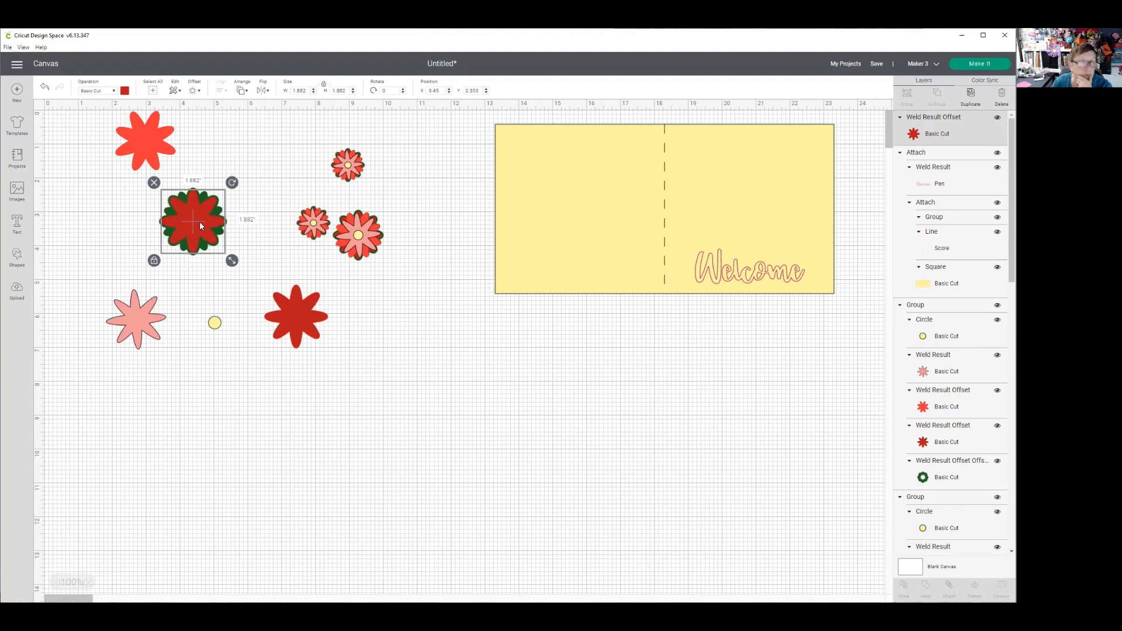
left_click_drag(113, 200, 217, 257)
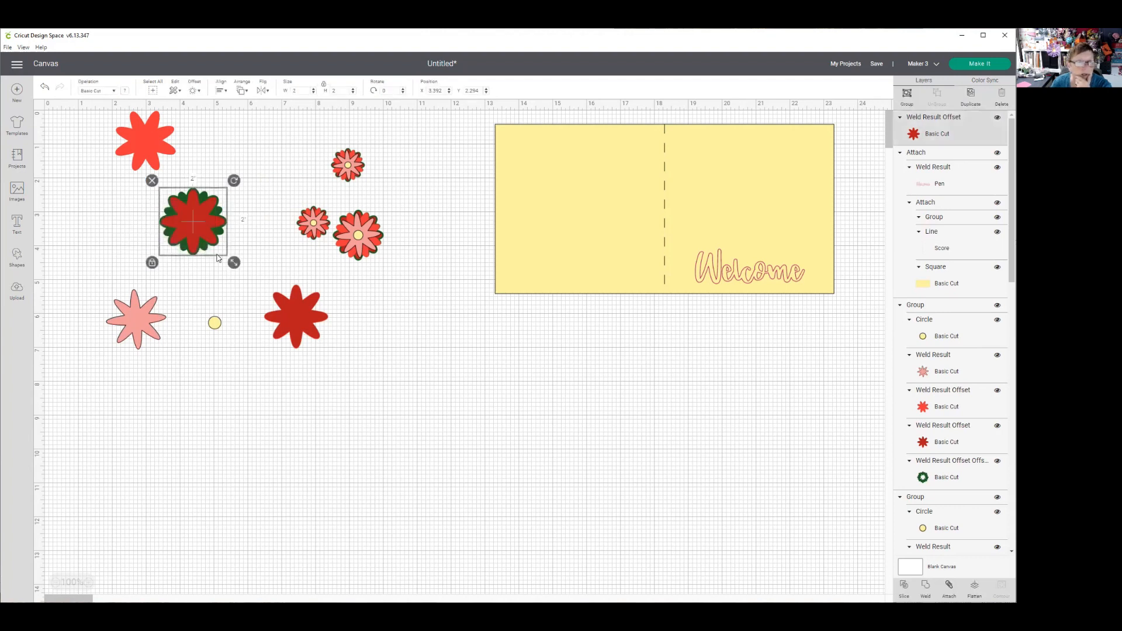
left_click(925, 586)
left_click_drag(185, 215, 118, 217)
left_click_drag(295, 320, 93, 401)
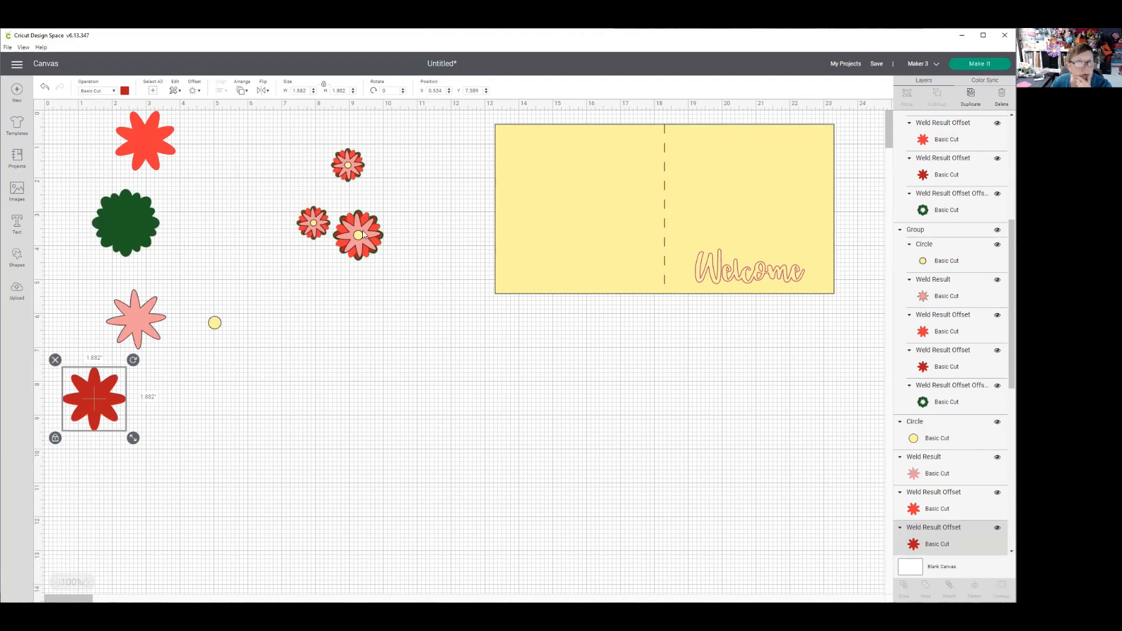
- Ungroup the 1-inch flower beside the medium one and move its circle, pink and bright red layers off the stack
left_click(314, 226)
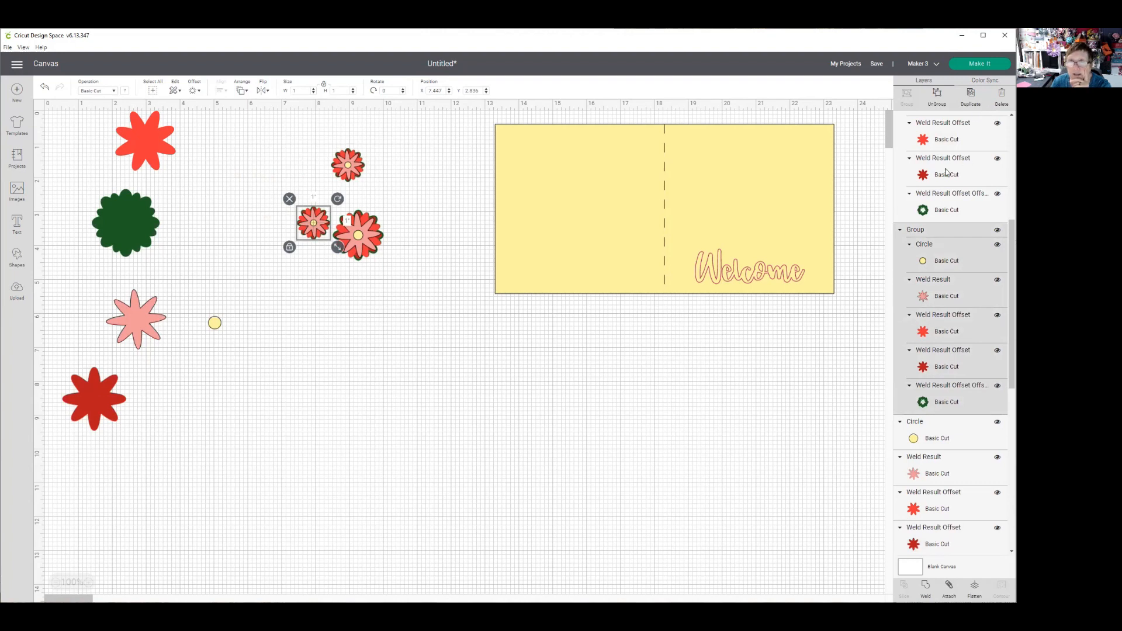
left_click(937, 96)
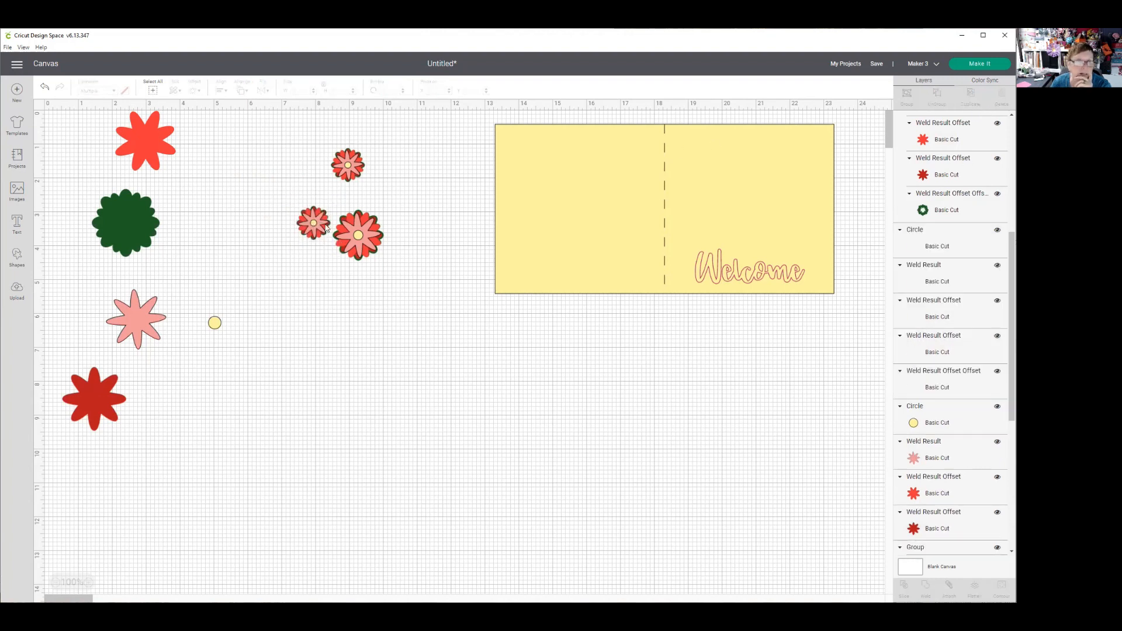
left_click_drag(316, 226, 299, 318)
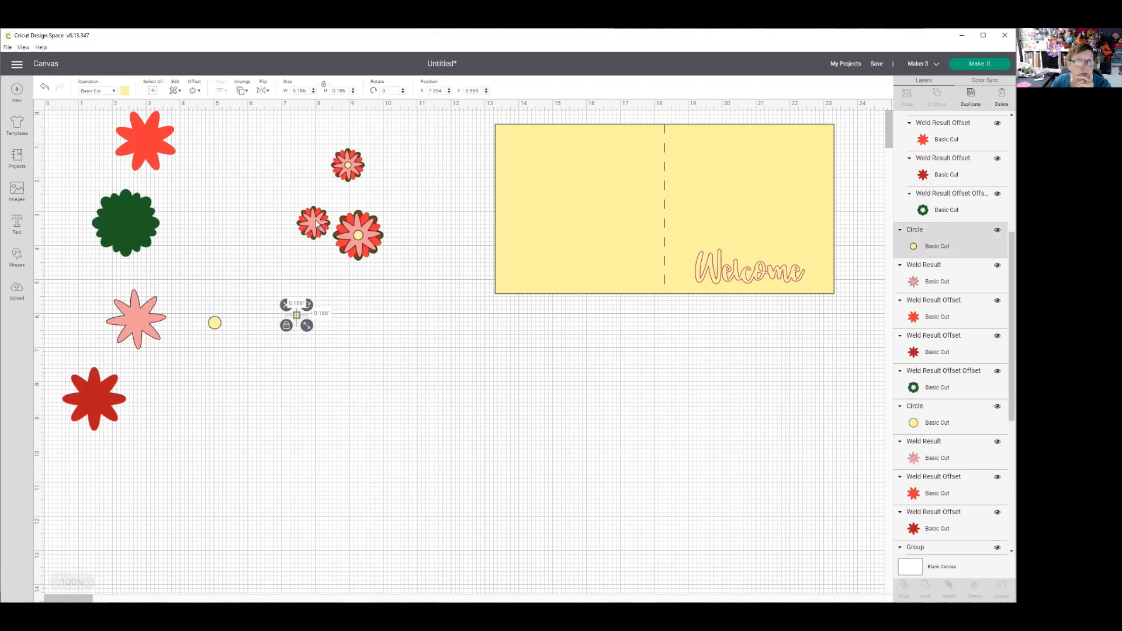
left_click_drag(309, 228, 240, 250)
left_click_drag(313, 223, 350, 329)
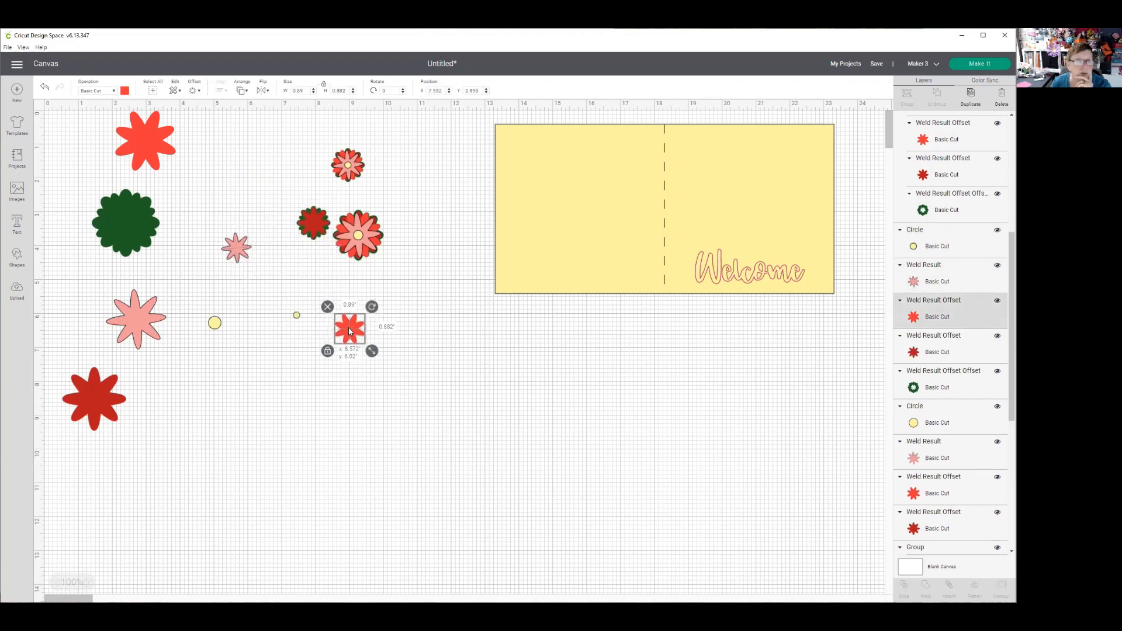
- Duplicate this small flower's dark red layer, keep one copy aside, weld the other to the green layer and move the solid shape away
left_click(315, 225)
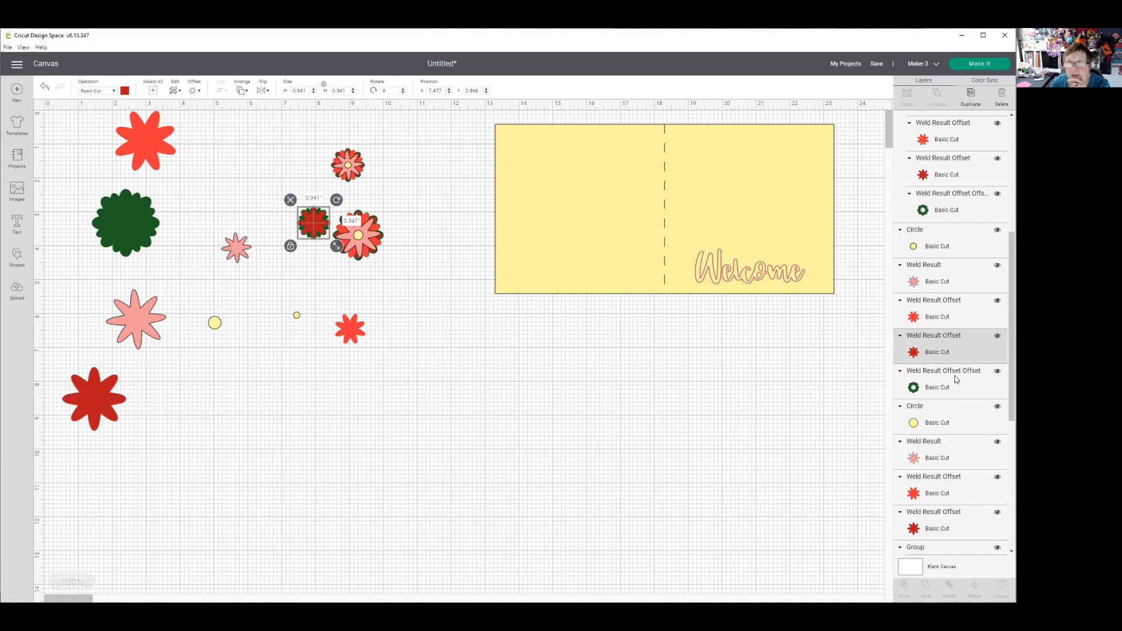
left_click(971, 100)
left_click_drag(319, 248, 296, 383)
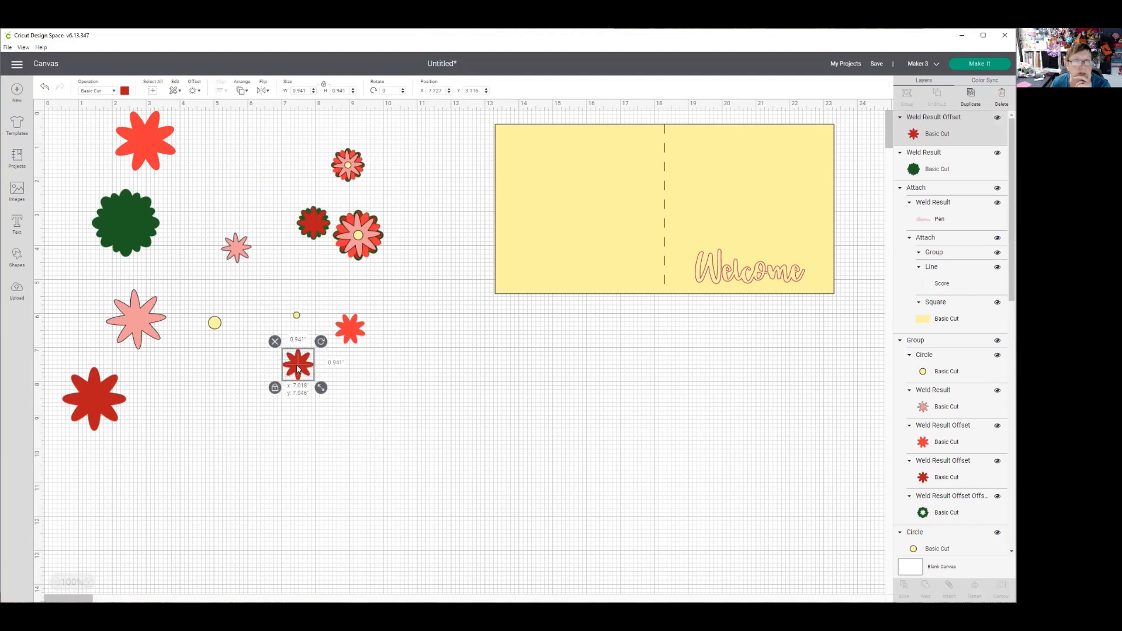
left_click_drag(289, 199, 318, 232)
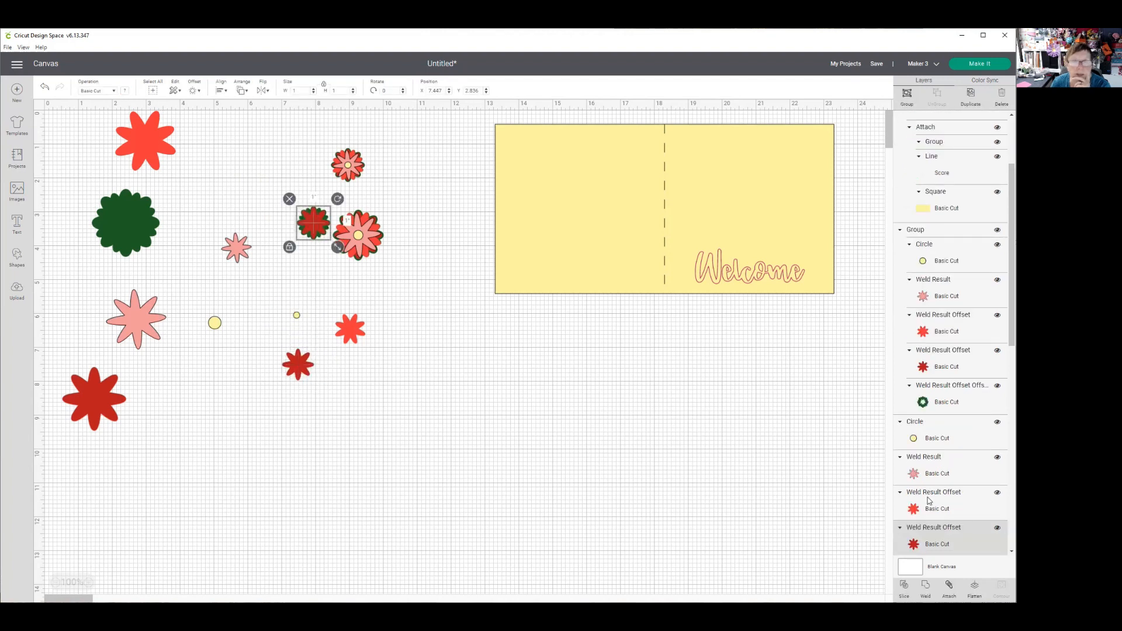
left_click(924, 586)
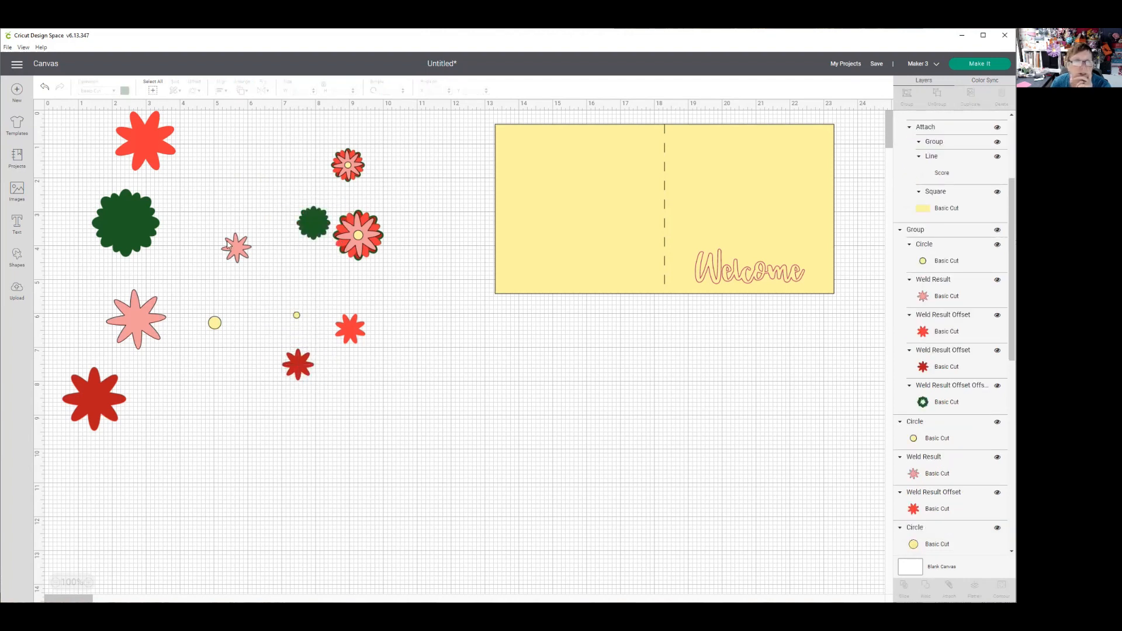
left_click_drag(306, 226, 188, 187)
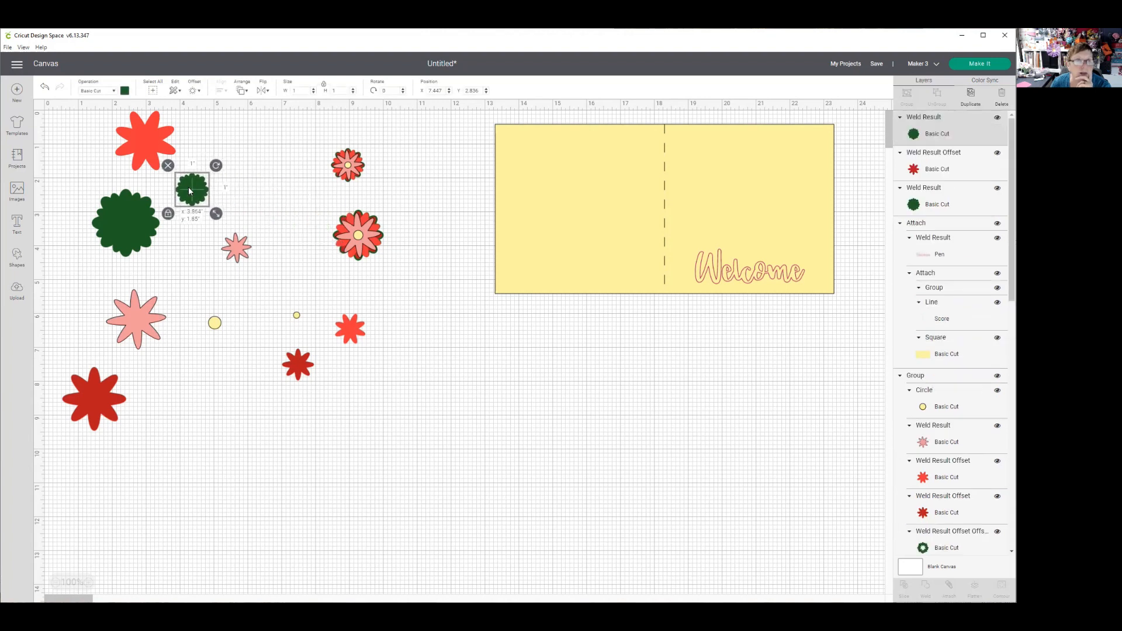
- Move the 1.5-inch flower slightly aside, ungroup it and separate its pink petals, bright red petals and yellow circle
left_click_drag(352, 233, 384, 235)
left_click(936, 95)
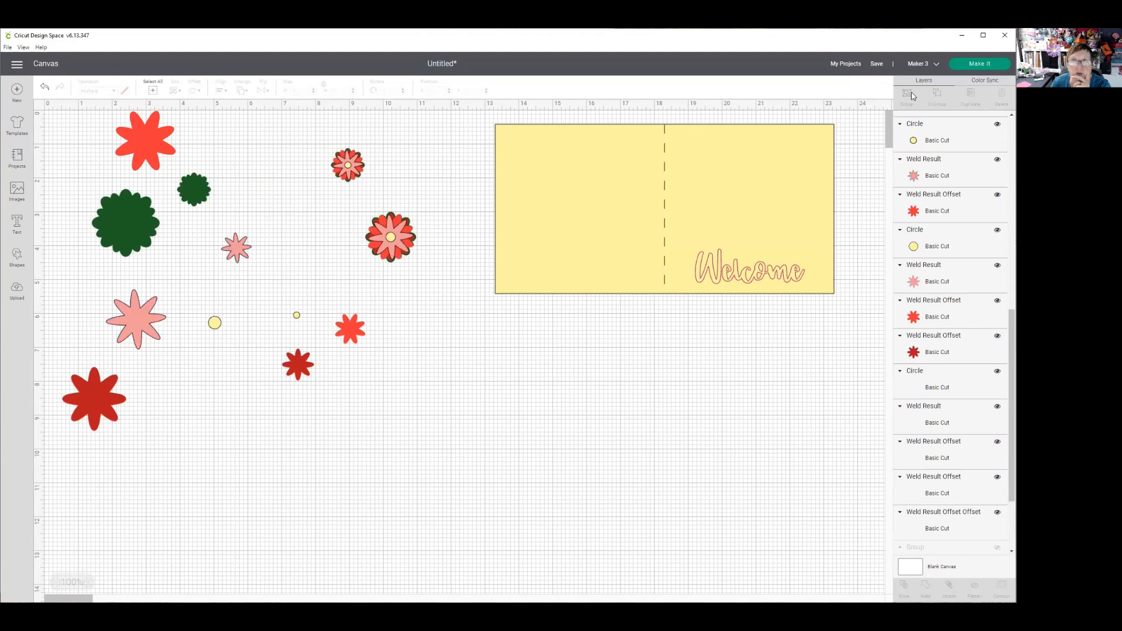
left_click_drag(407, 248, 462, 379)
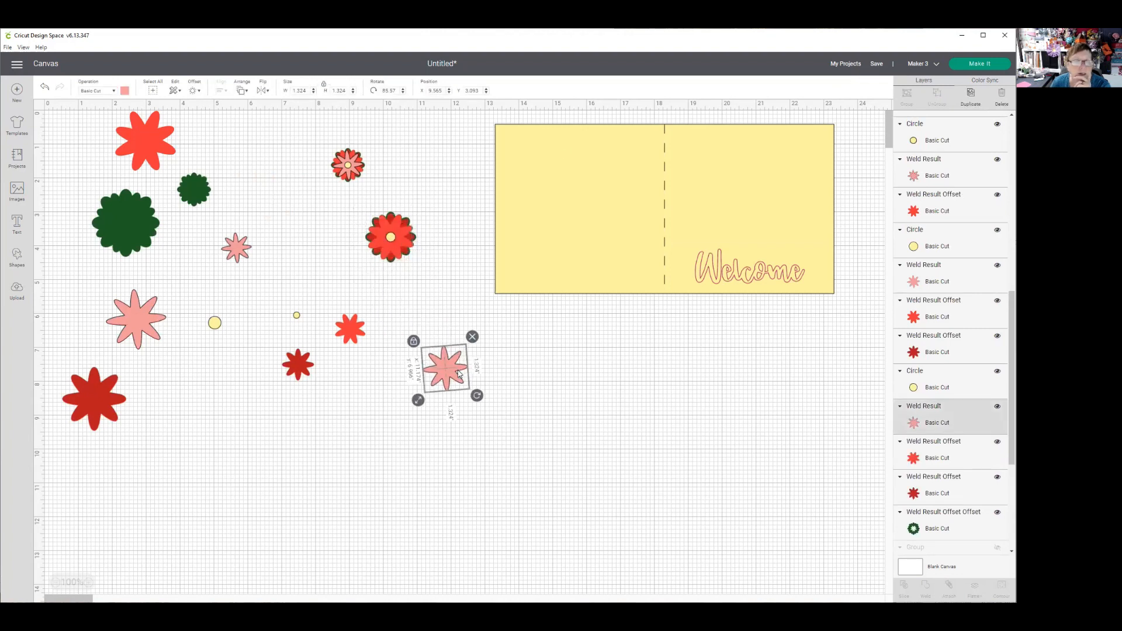
left_click_drag(403, 250, 402, 336)
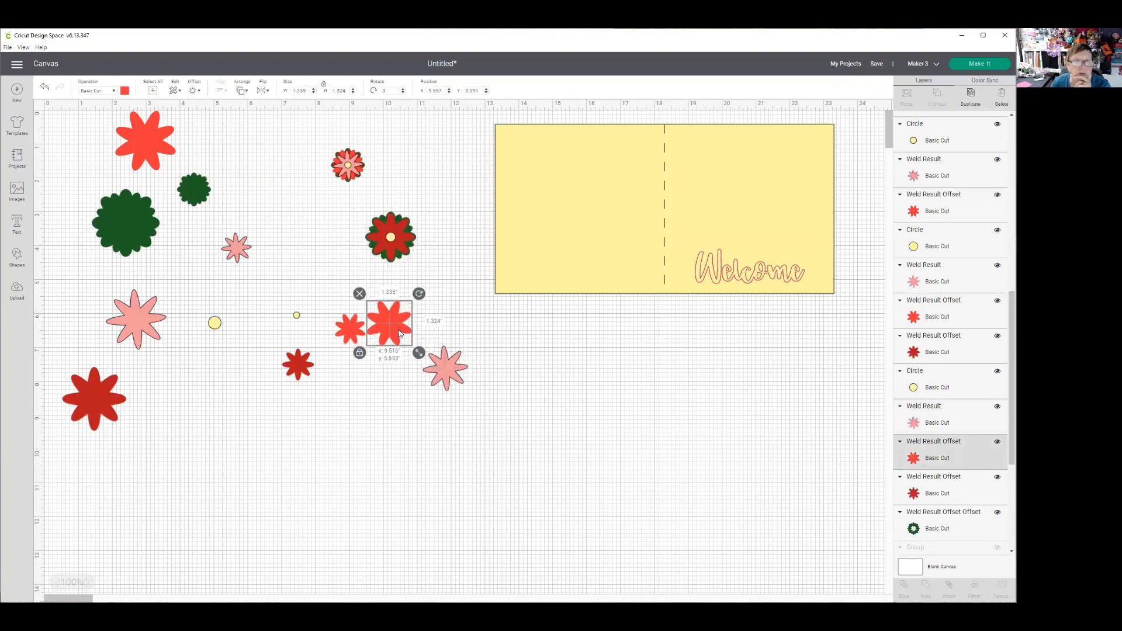
left_click(392, 238)
left_click_drag(390, 237, 304, 292)
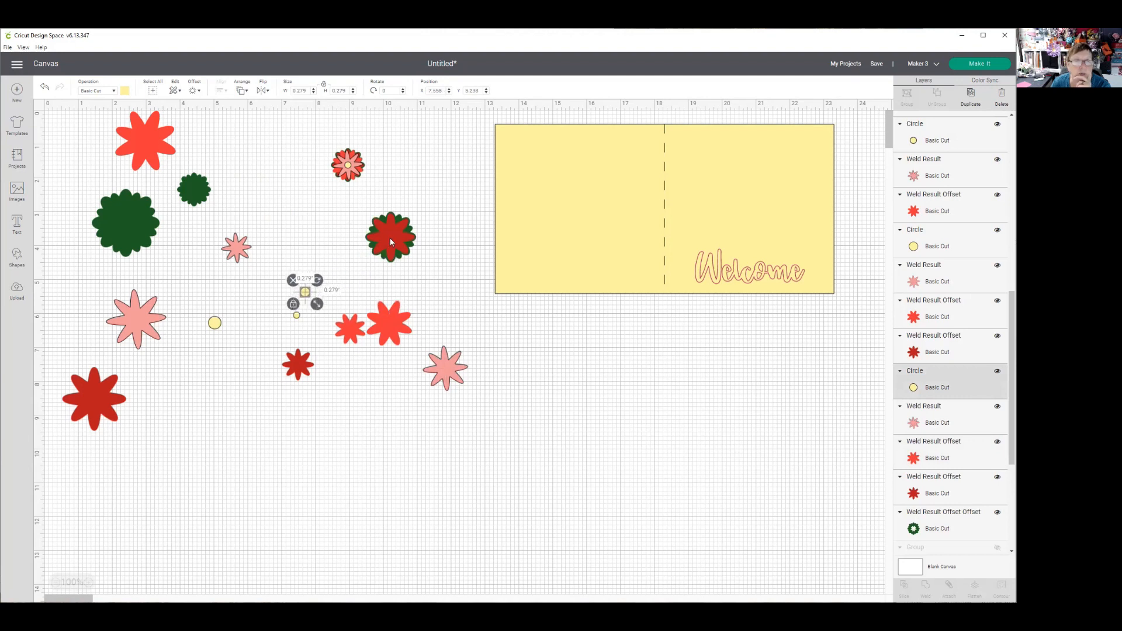
- Duplicate the 1.5-inch flower's dark red layer, set one copy aside and weld the other to the green layer beneath
left_click(391, 237)
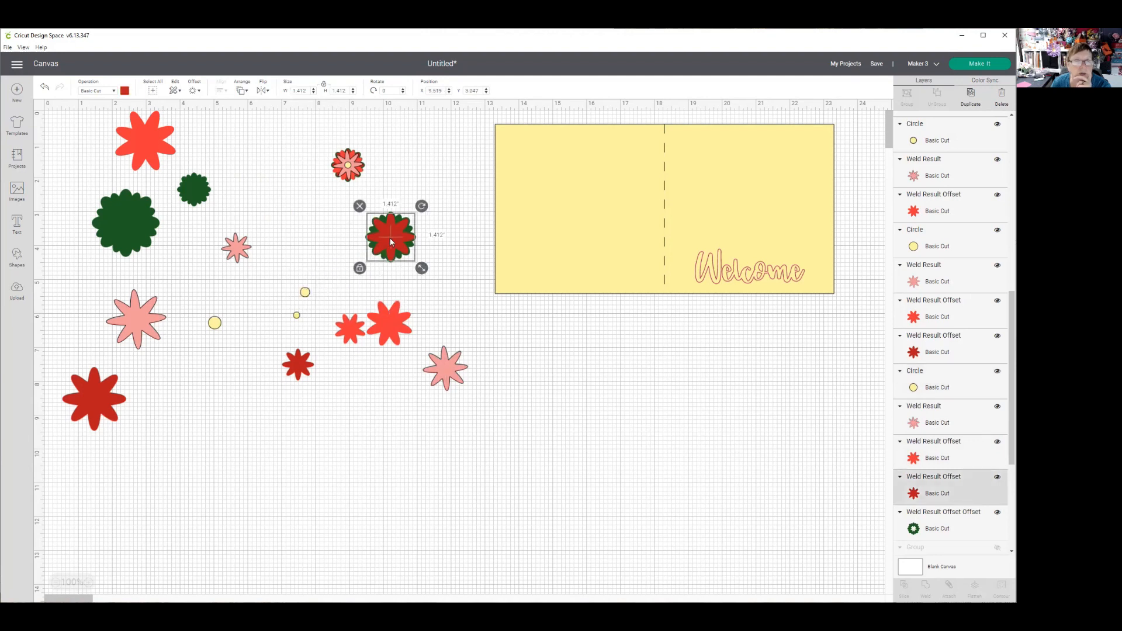
left_click(970, 96)
left_click_drag(404, 245, 475, 325)
left_click_drag(344, 218, 416, 269)
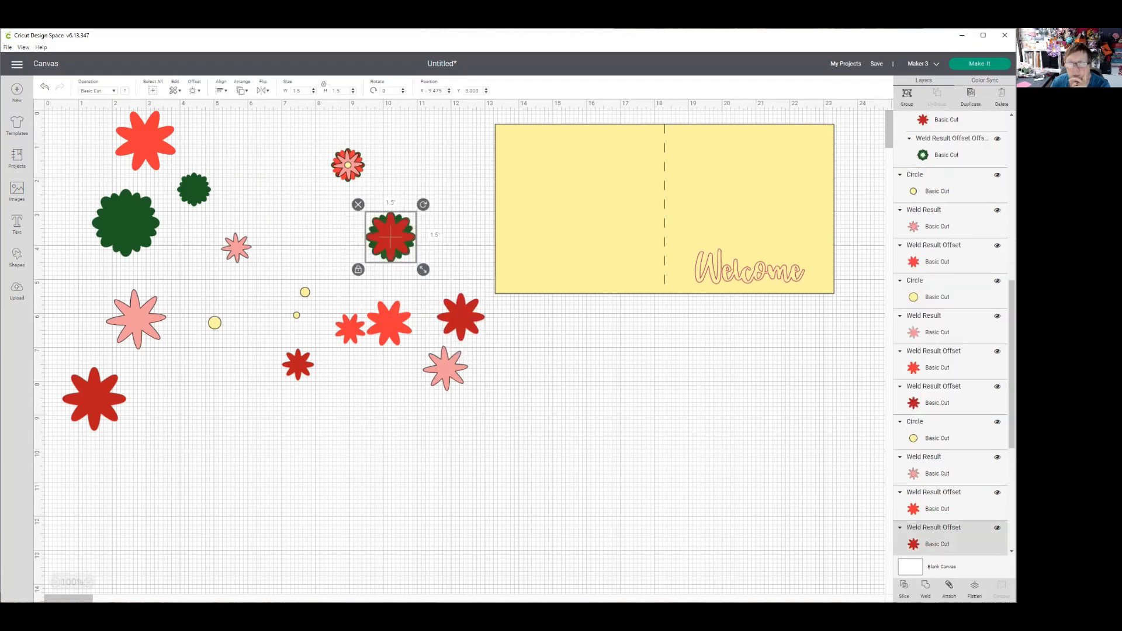
left_click(924, 587)
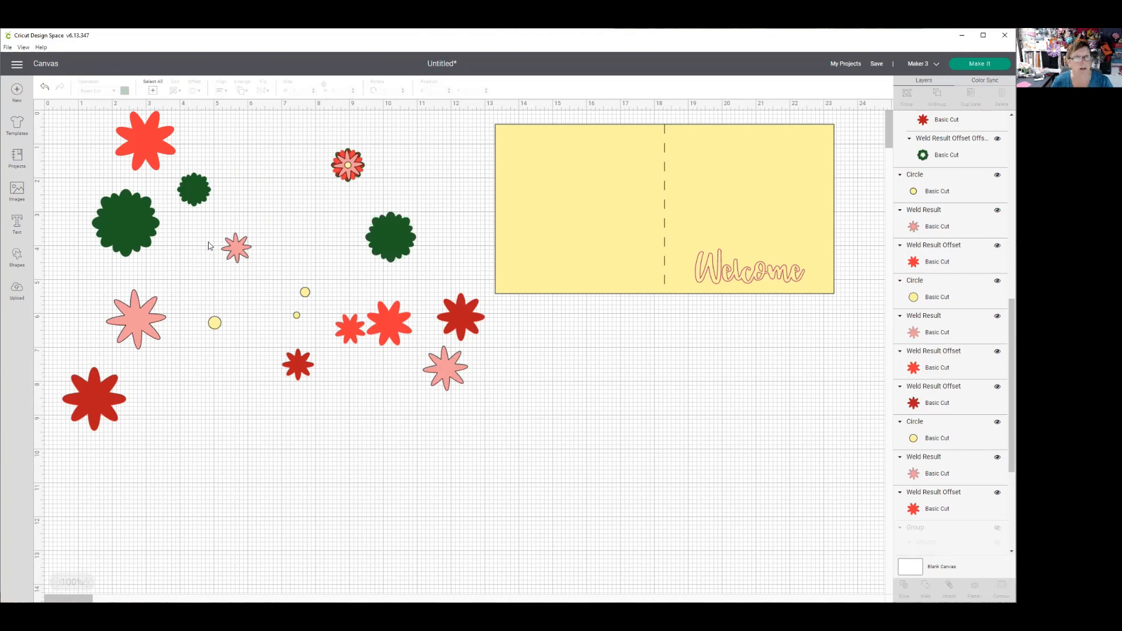
- Ungroup the remaining 1-inch flower and move its circle, pink petals and bright red petals off the stack
left_click(365, 168)
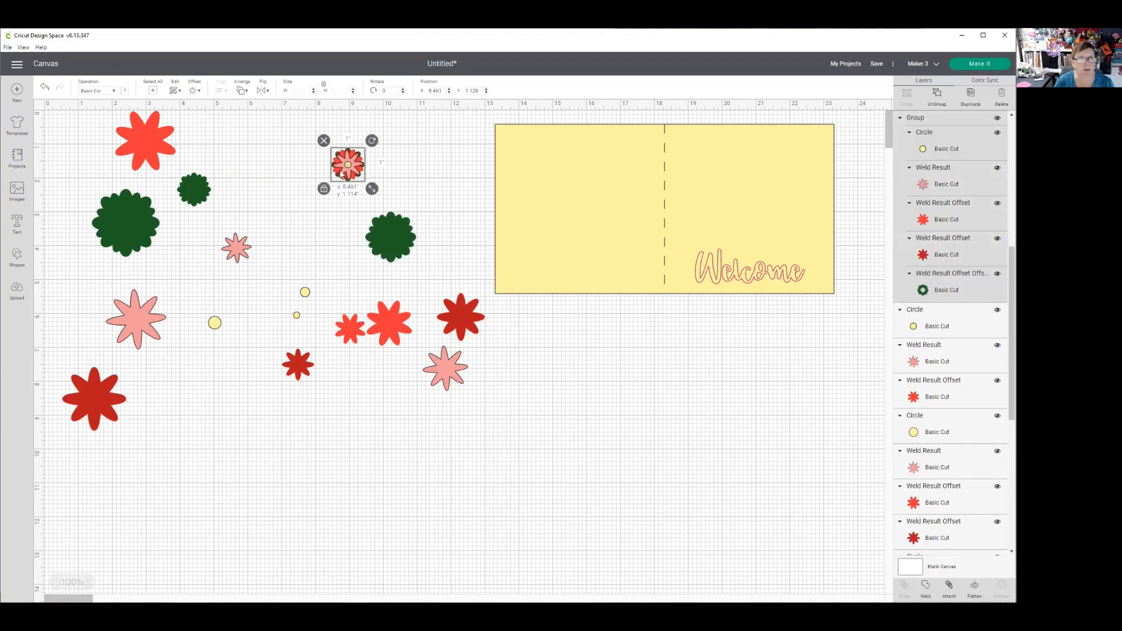
left_click(936, 97)
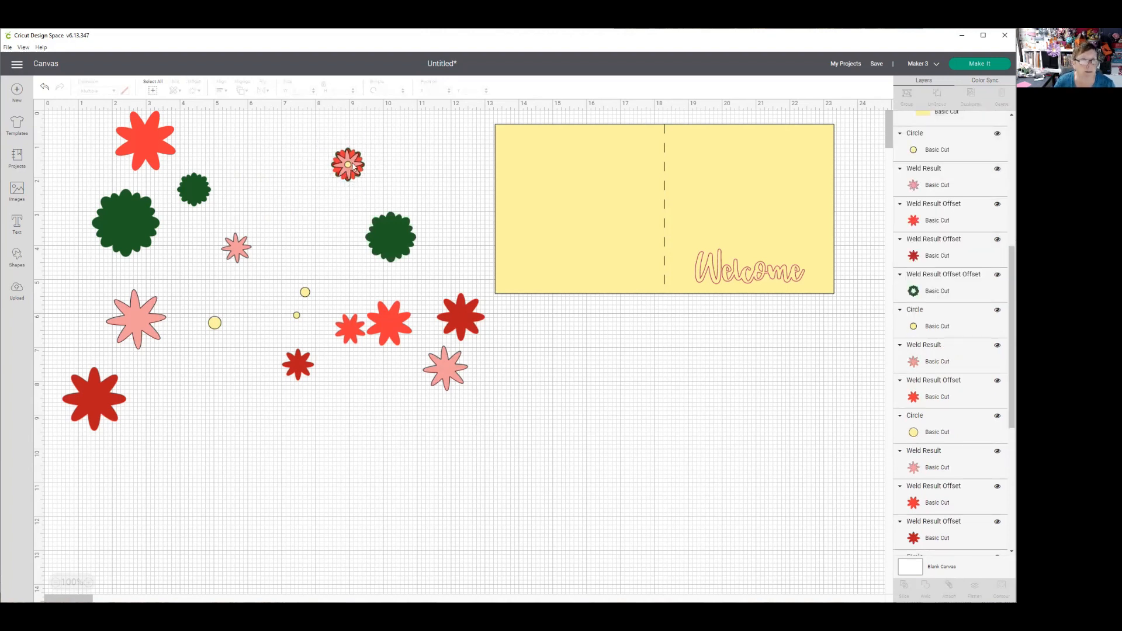
left_click_drag(348, 168, 317, 253)
left_click_drag(357, 163, 295, 201)
left_click_drag(349, 166, 333, 264)
- Duplicate the last flower's dark red layer, set the copy aside and weld the original to its green layer
left_click(356, 164)
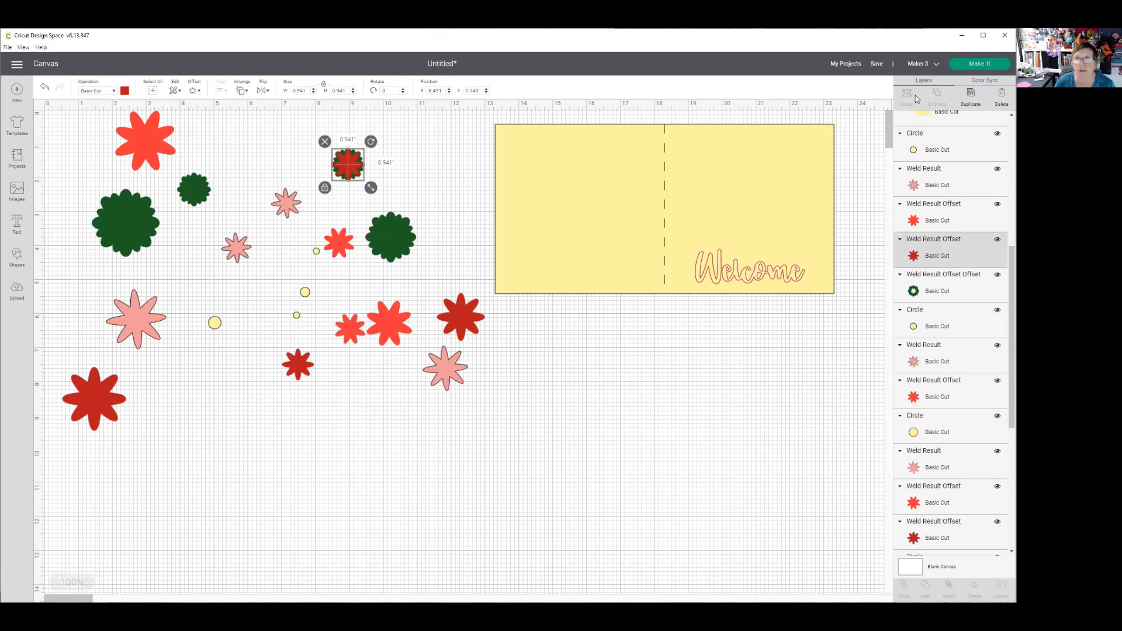
left_click(968, 93)
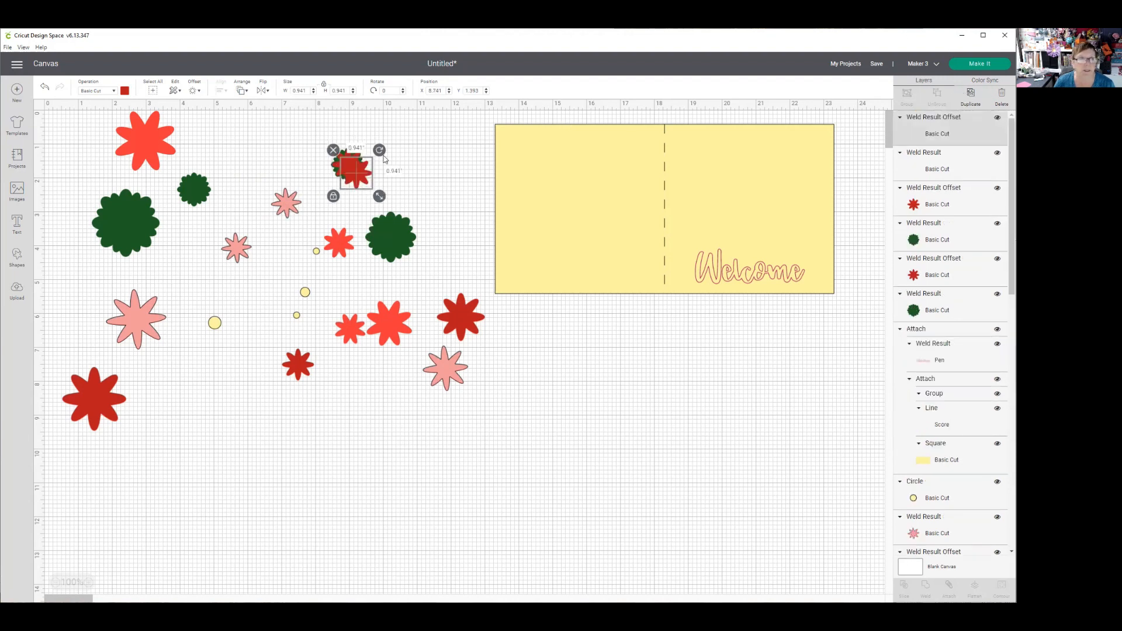
left_click_drag(352, 170, 432, 165)
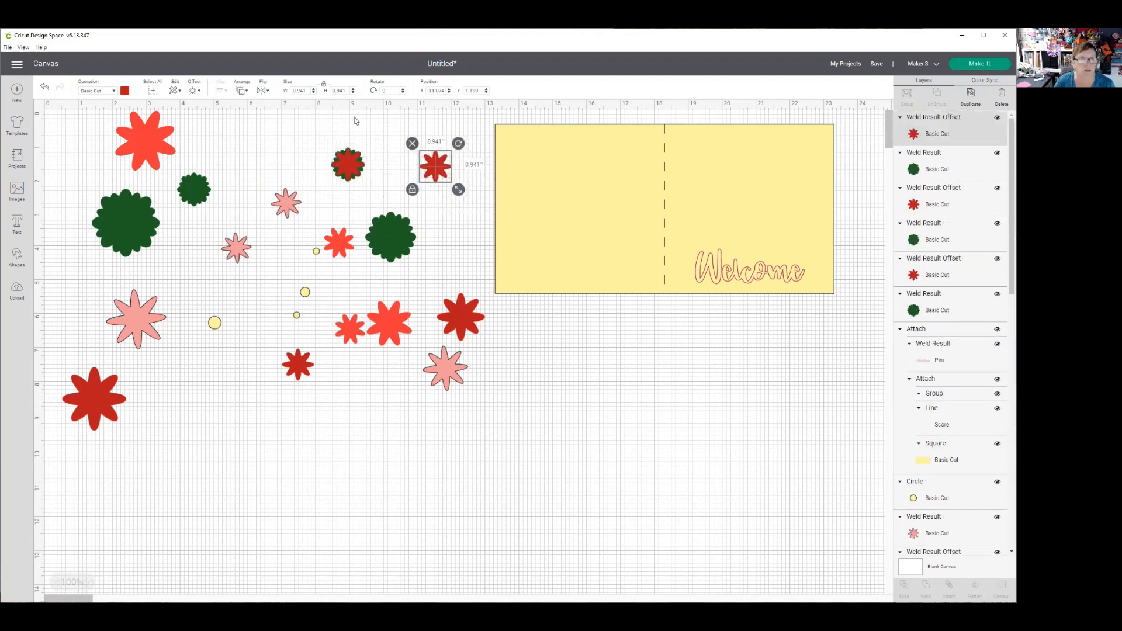
left_click_drag(294, 123, 269, 220)
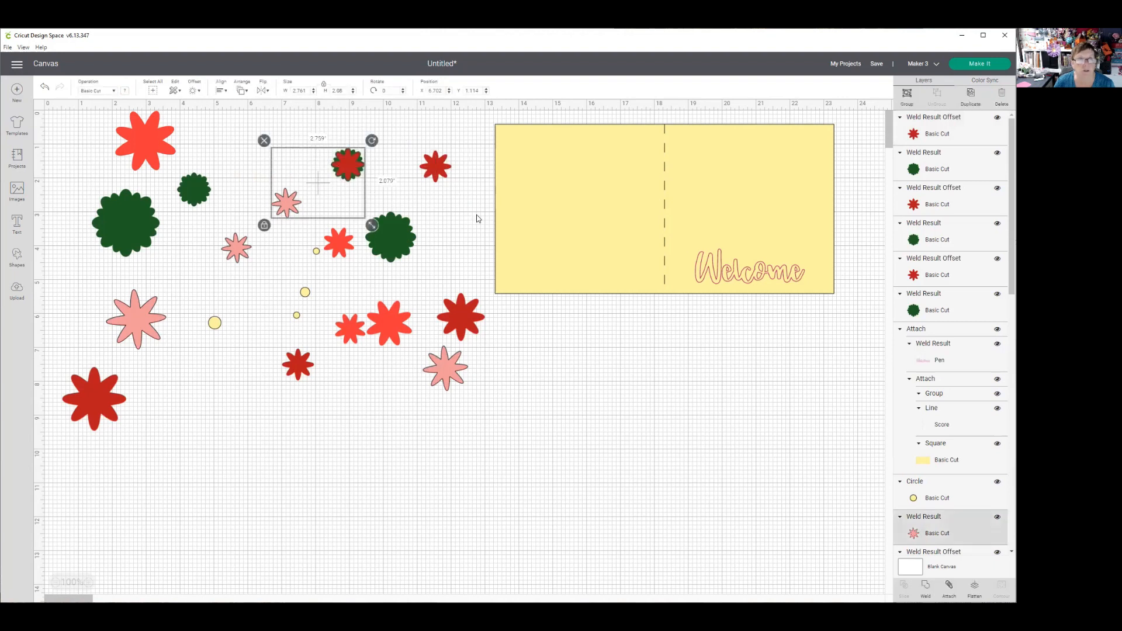
left_click_drag(323, 125, 366, 199)
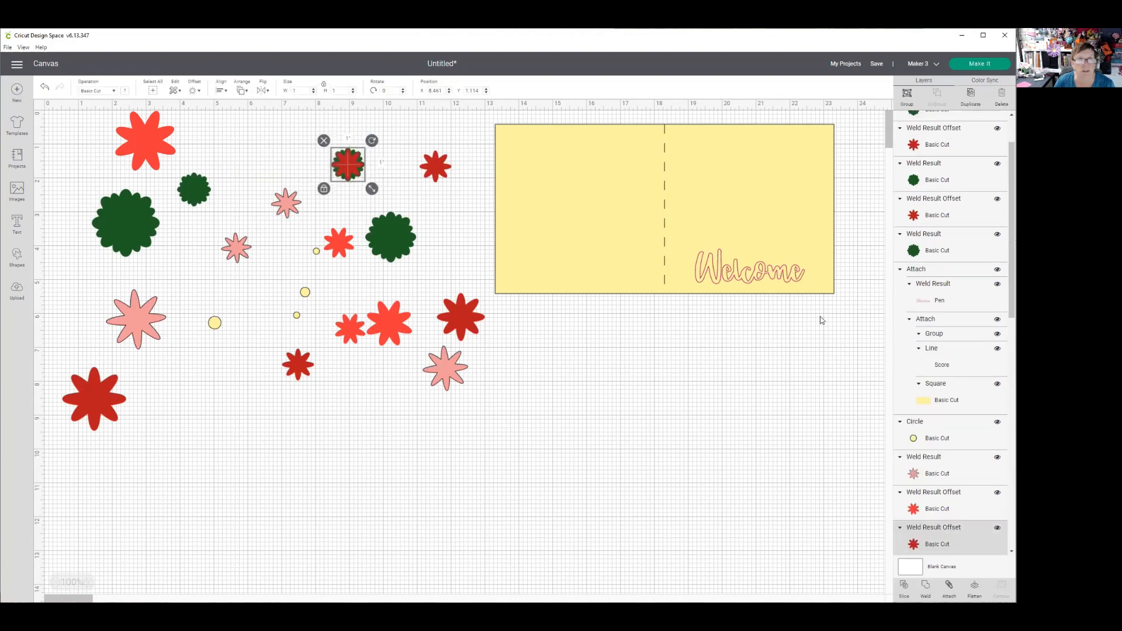
left_click(925, 587)
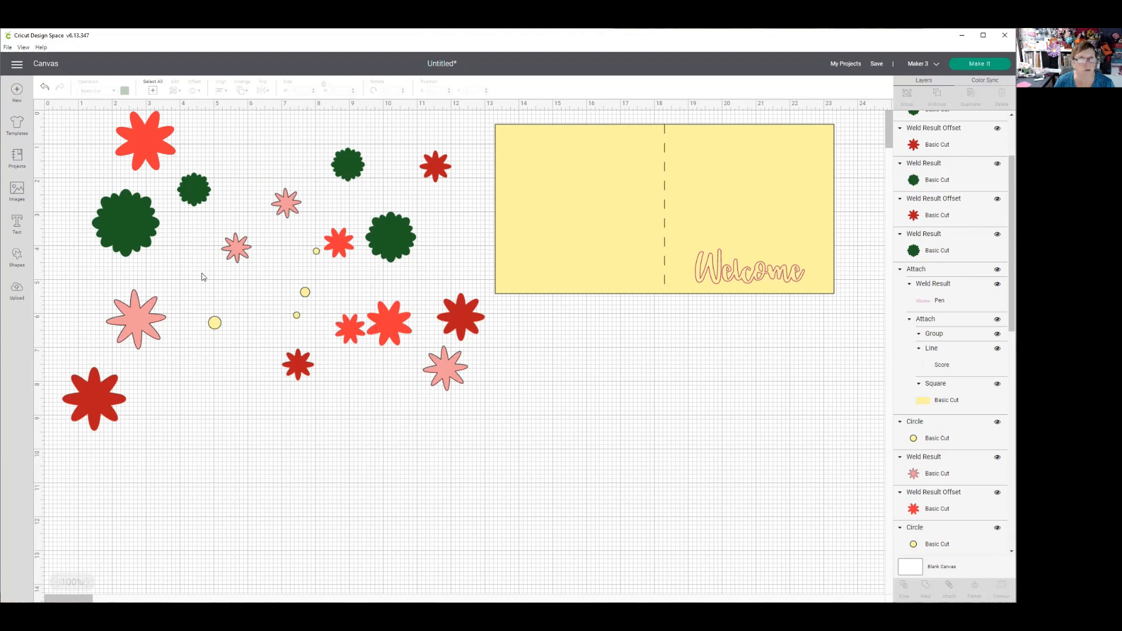
- Save the project as "Layered Flower Card" in the Cards collection
left_click(876, 64)
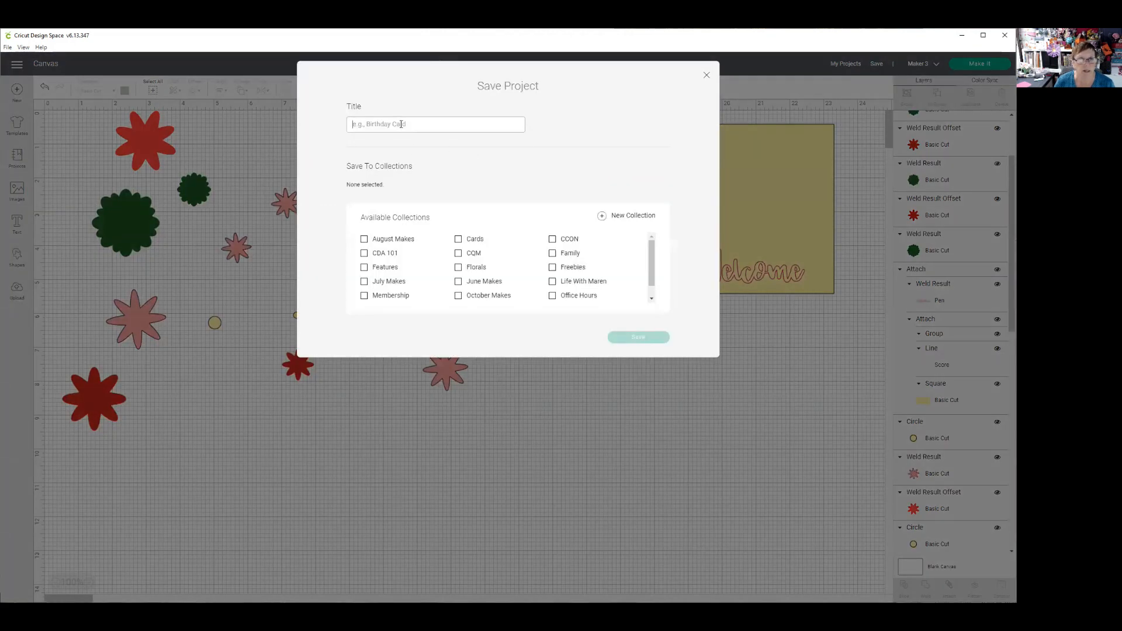
type("Layered Flower Card")
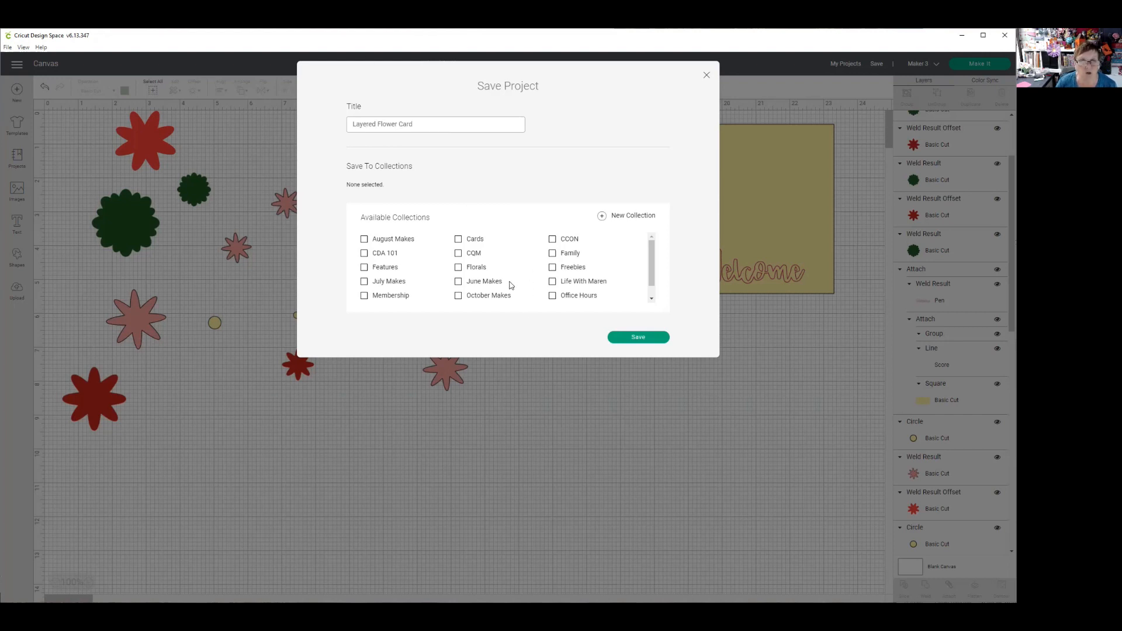
left_click(458, 239)
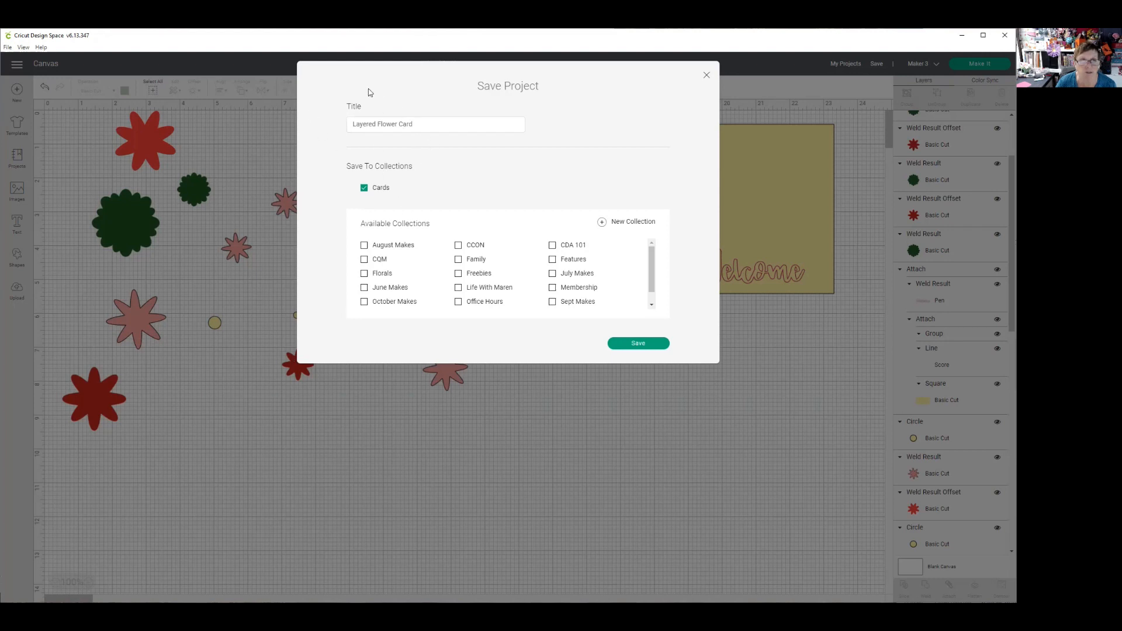
left_click(642, 346)
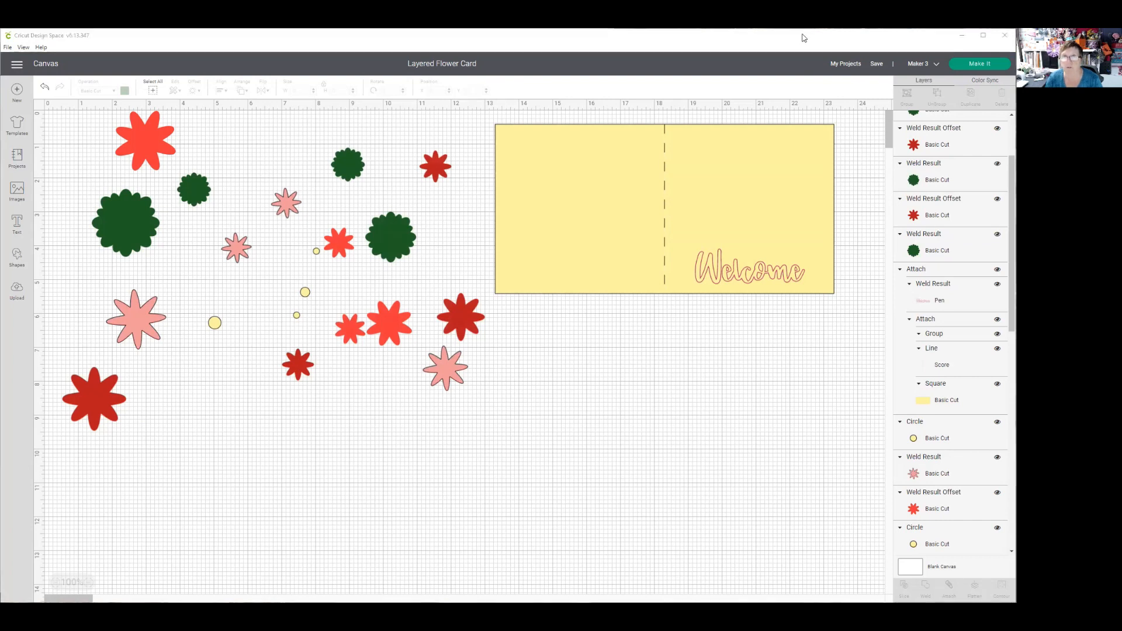
- Preview the mats with all materials loaded on a mat, examine the score-only mat, and return to the canvas
left_click(979, 63)
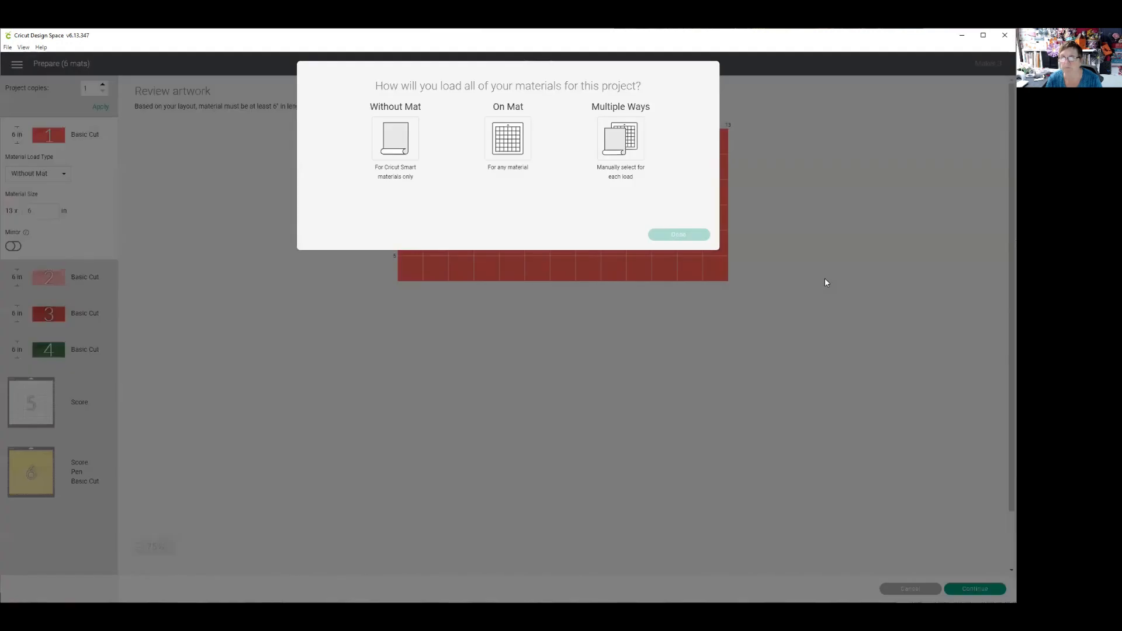
left_click(510, 141)
left_click(676, 233)
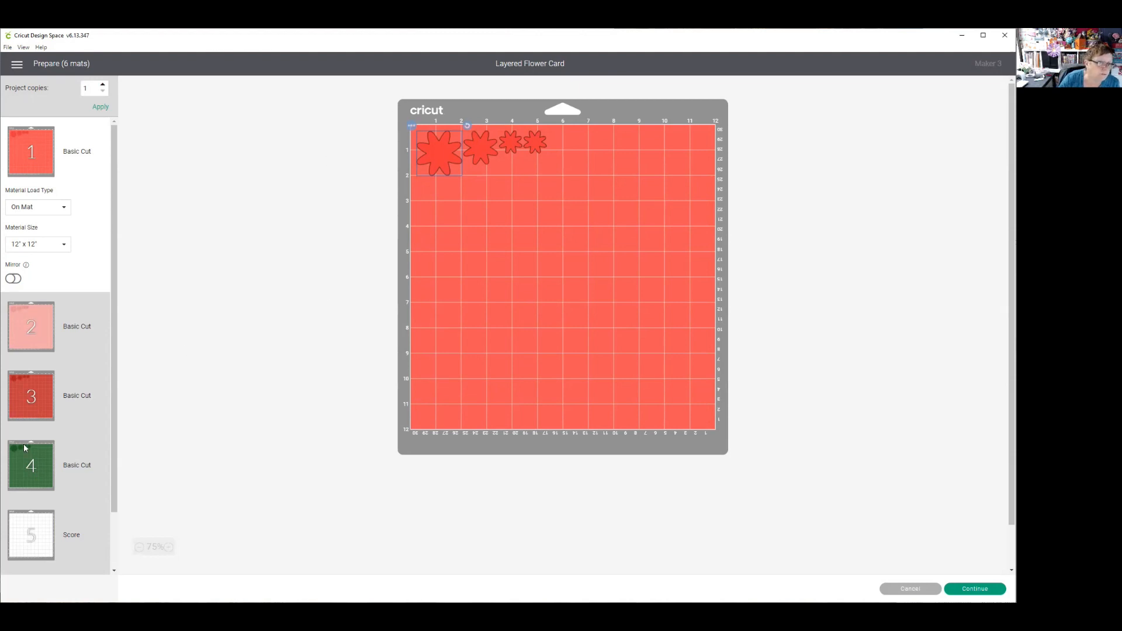
left_click(26, 526)
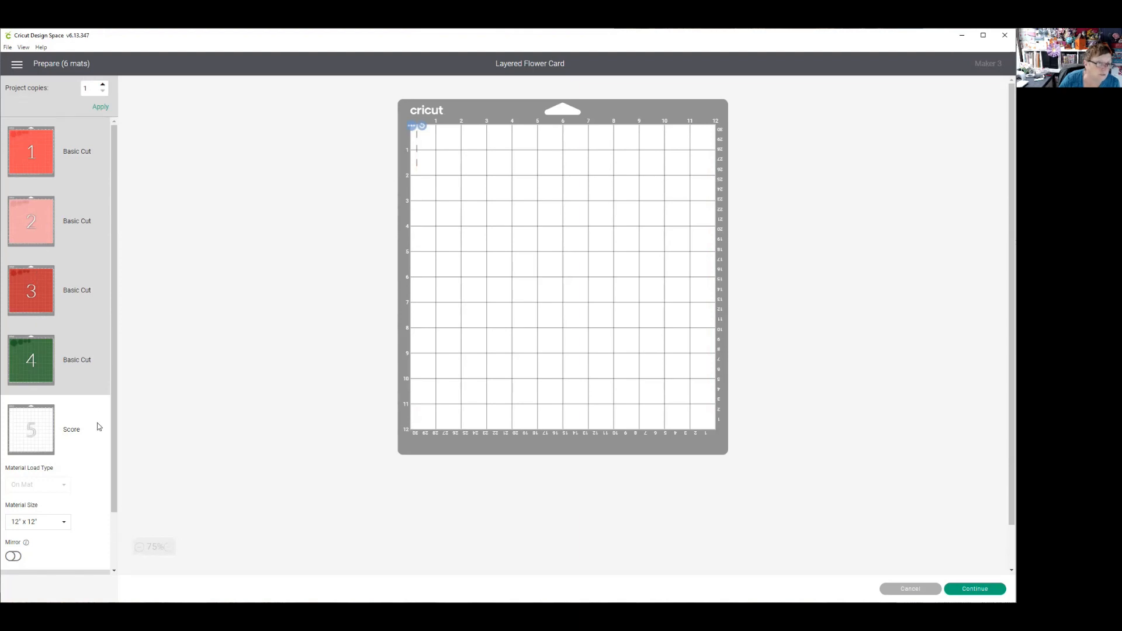
scroll(114, 468, "down", 2)
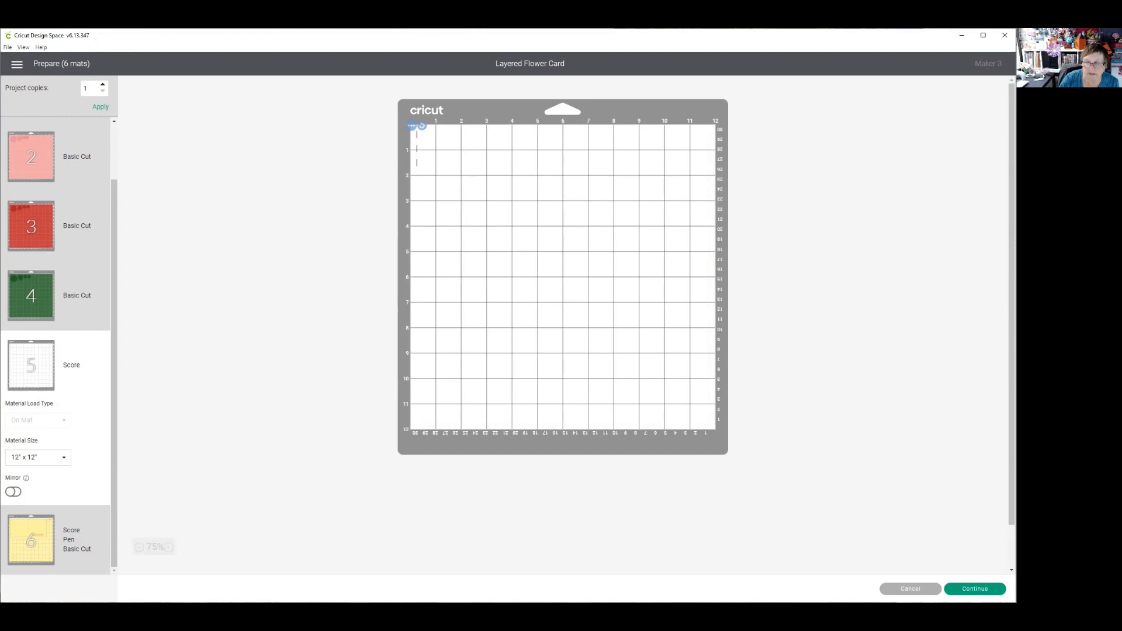
left_click(909, 589)
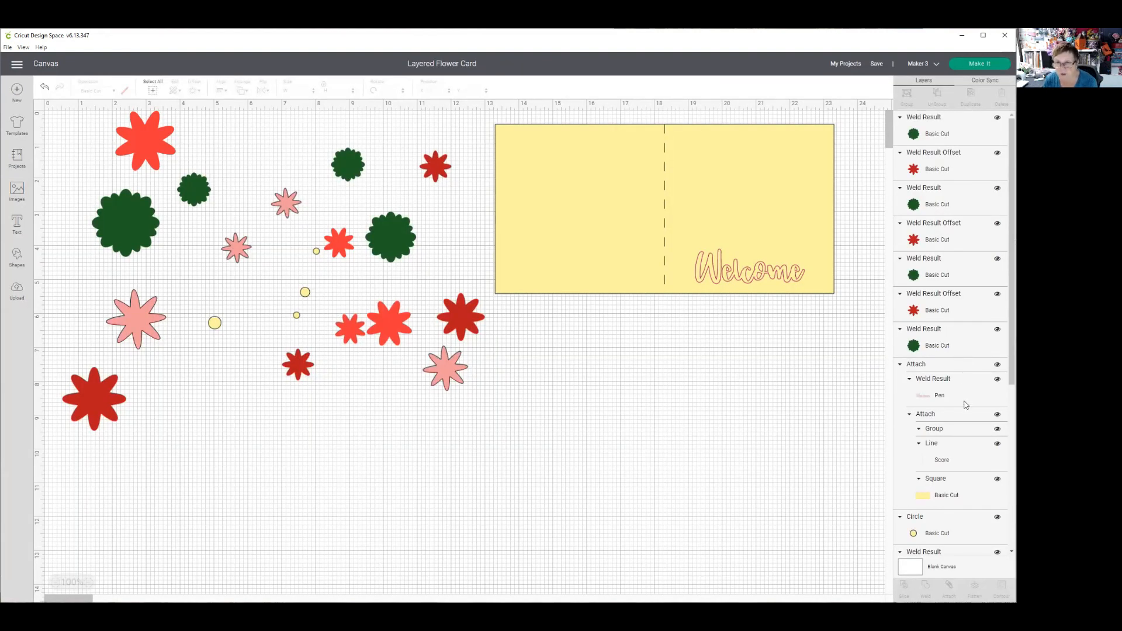
- Hide the stray score line layer that is not attached to the card
scroll(961, 406, "down", 5)
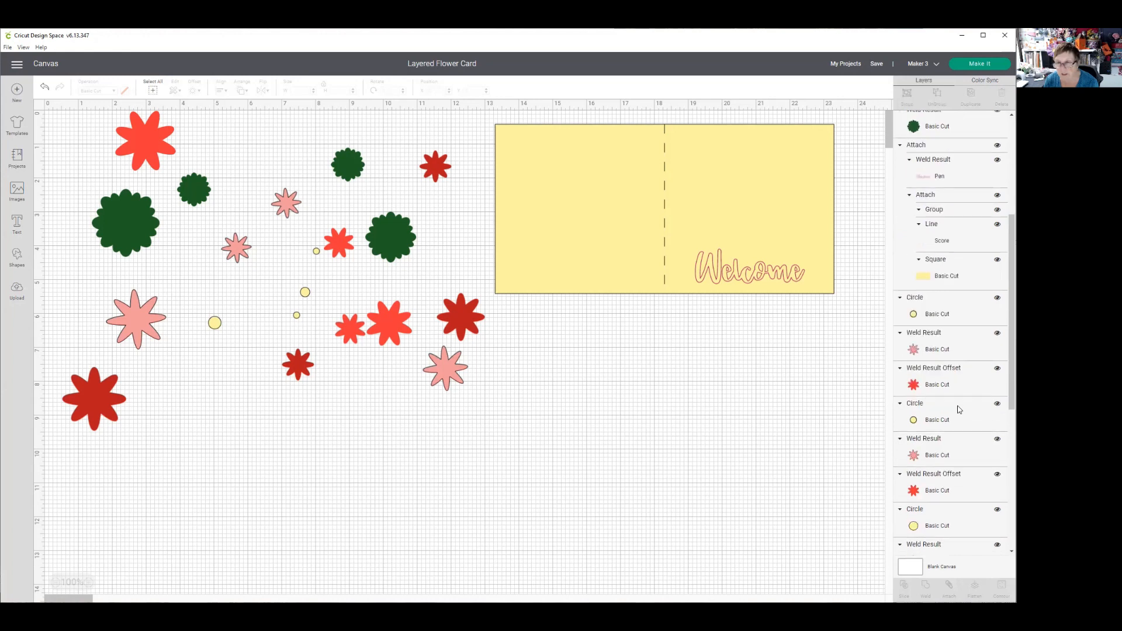
scroll(959, 410, "down", 5)
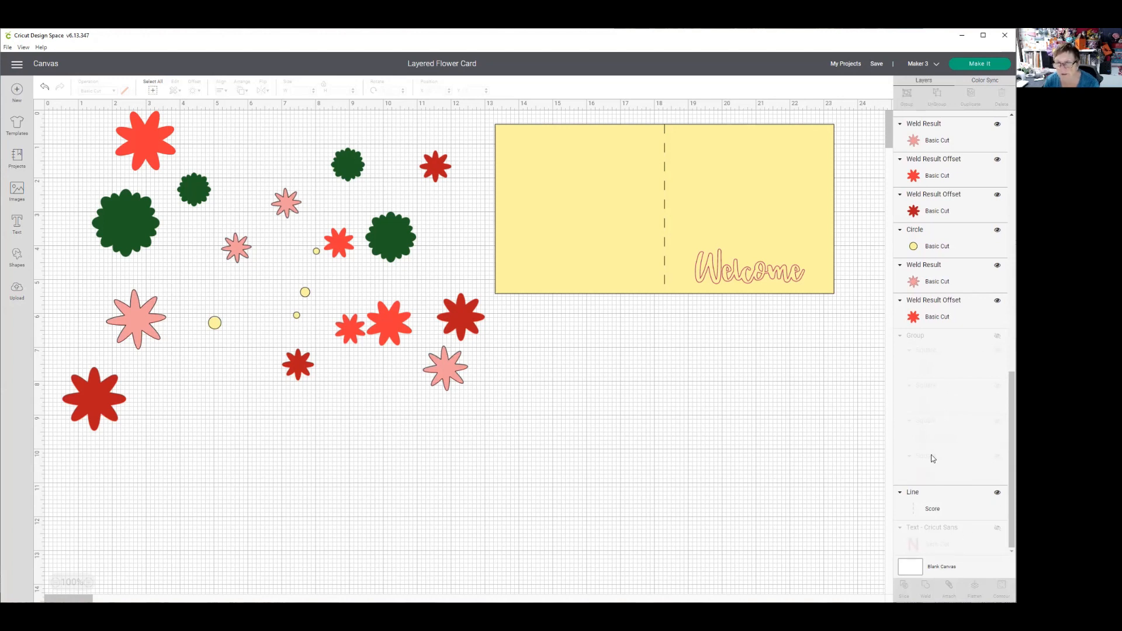
left_click(997, 494)
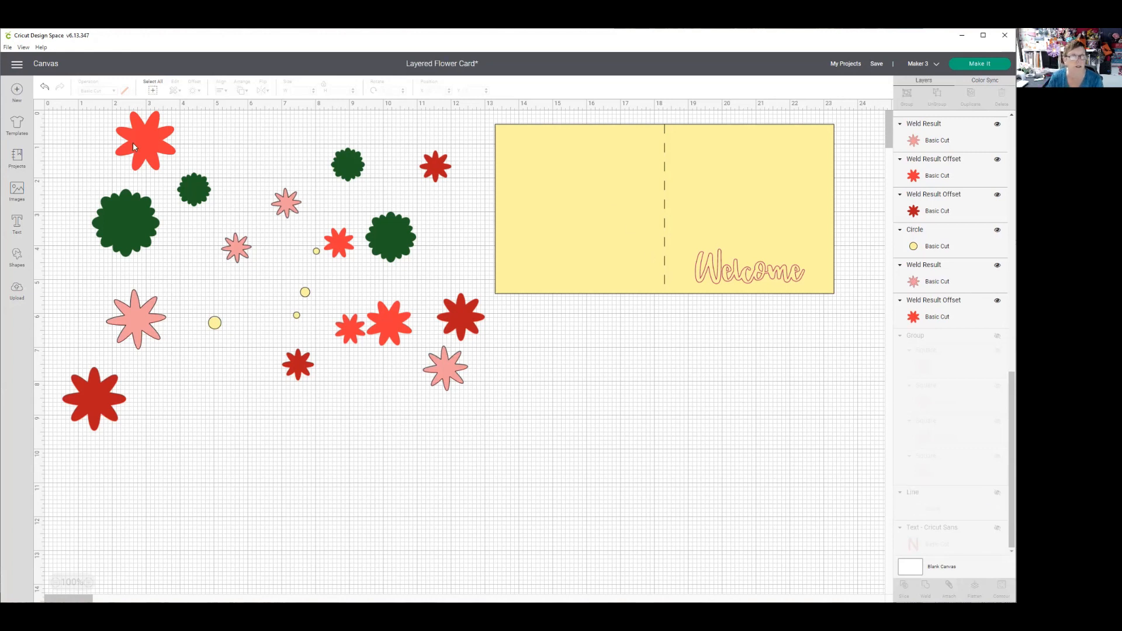
- Select all the loose flower layers and circles beside the card and recolor them to the bright red material color
left_click_drag(52, 117, 461, 453)
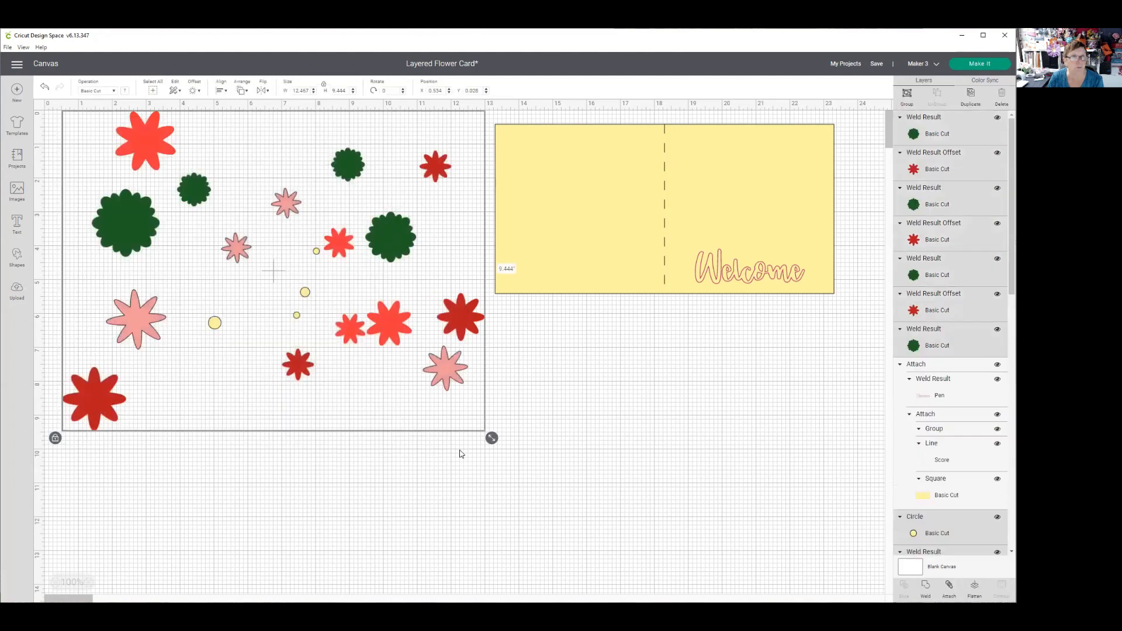
left_click(125, 91)
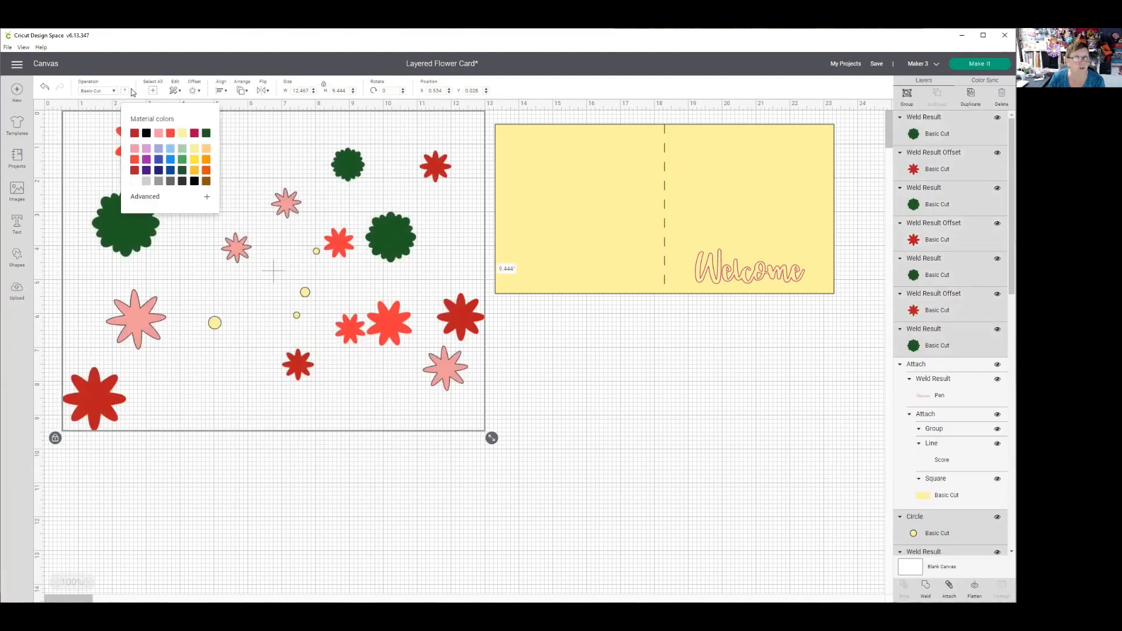
left_click(169, 134)
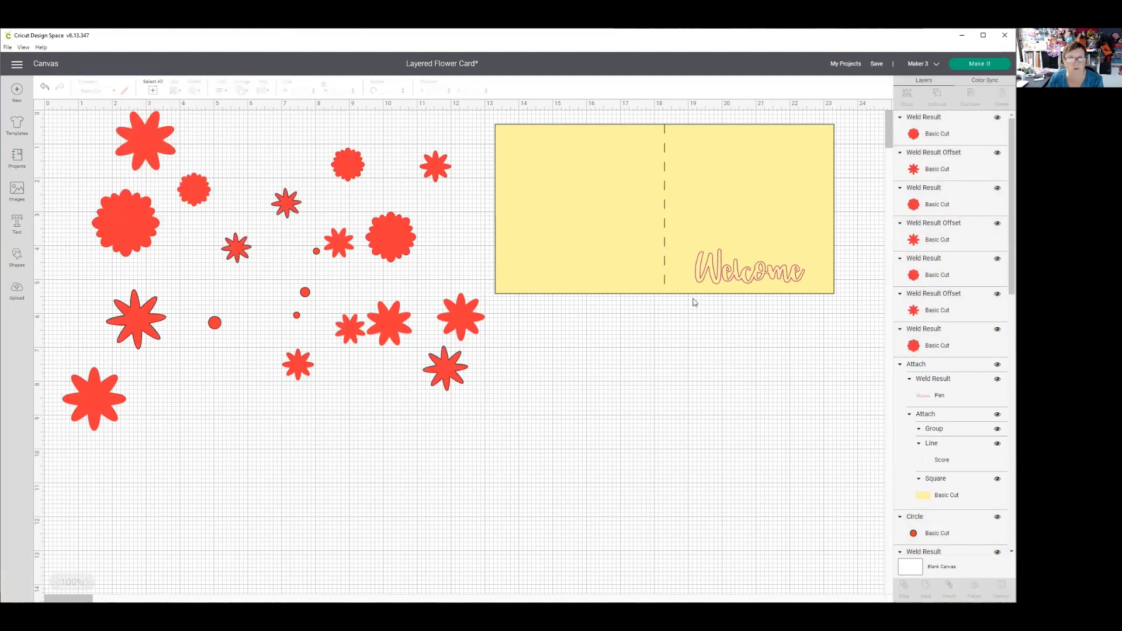
- Prepare the project for cutting with all materials loaded on a mat
left_click(882, 77)
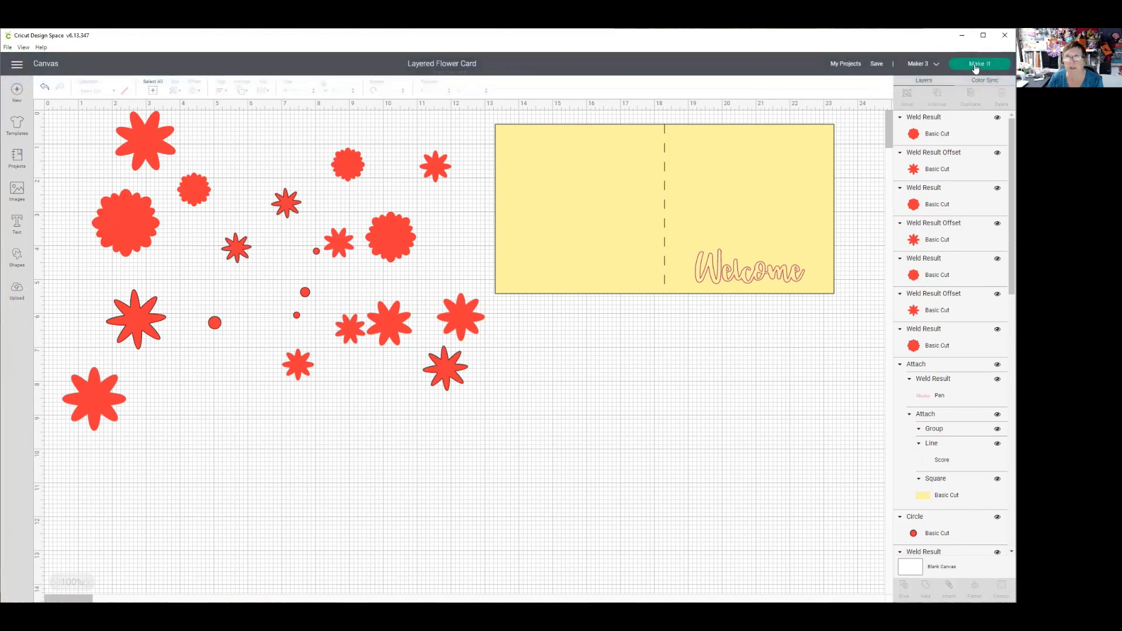
left_click(979, 64)
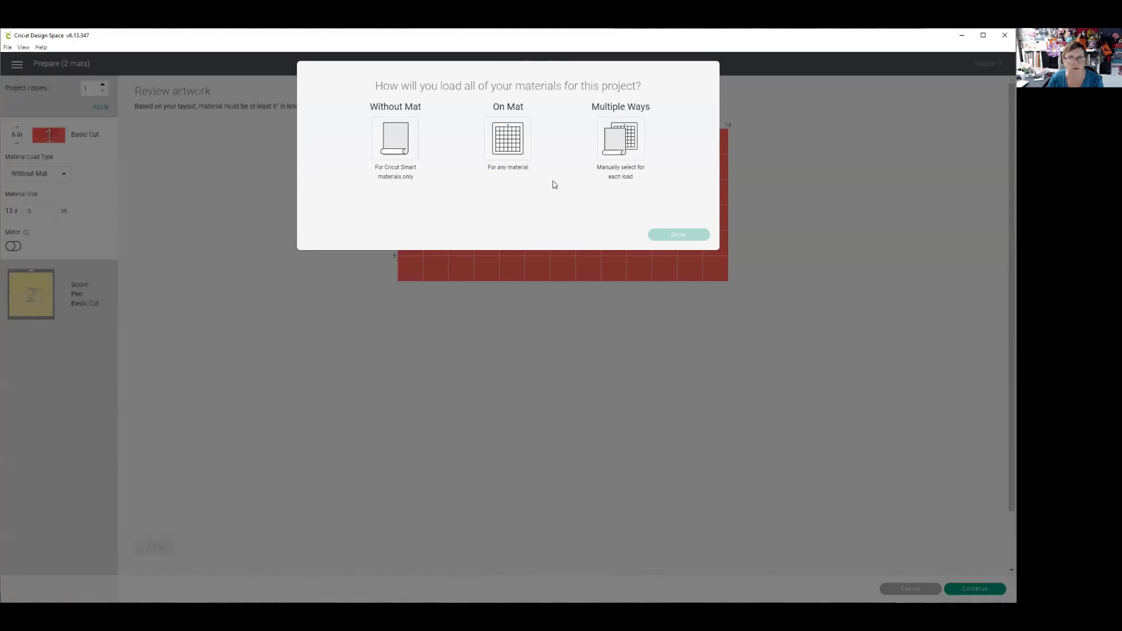
left_click(504, 131)
left_click(677, 235)
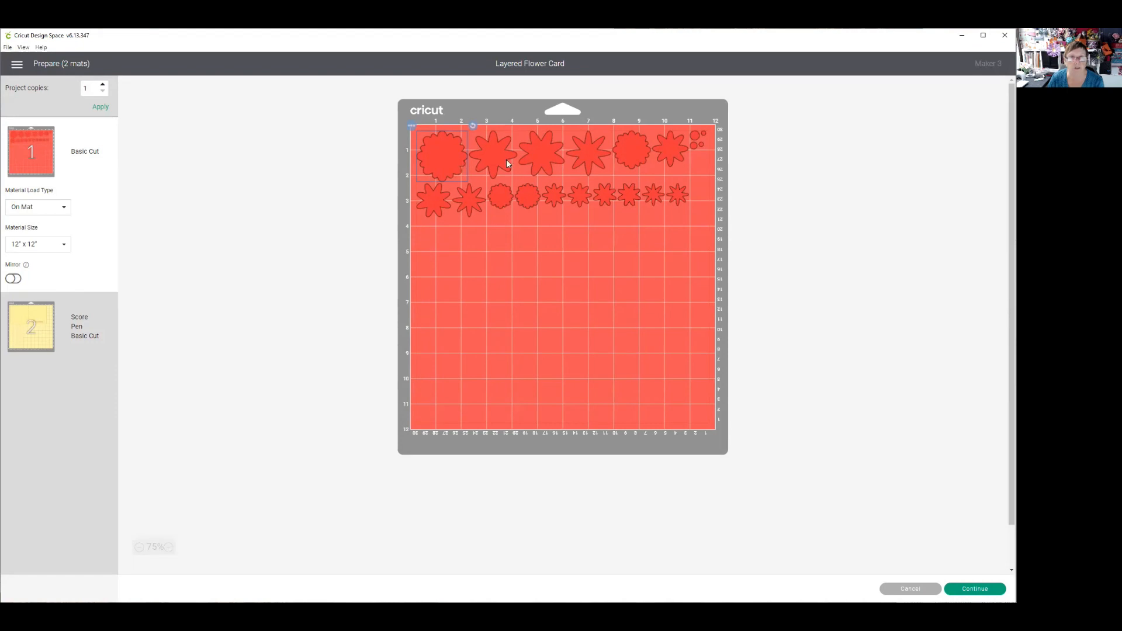
- Move one large and one smaller flower into the red mat's empty area and shift two large top-row flowers to widen their spacing
left_click_drag(493, 156, 430, 270)
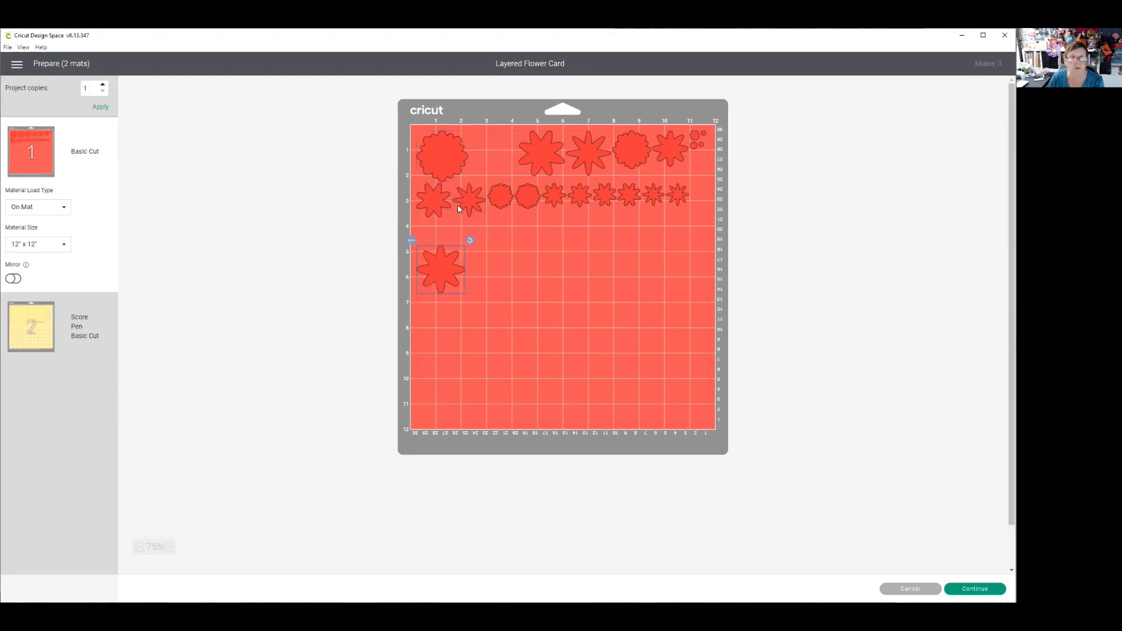
left_click_drag(464, 201, 513, 261)
left_click_drag(538, 148, 496, 149)
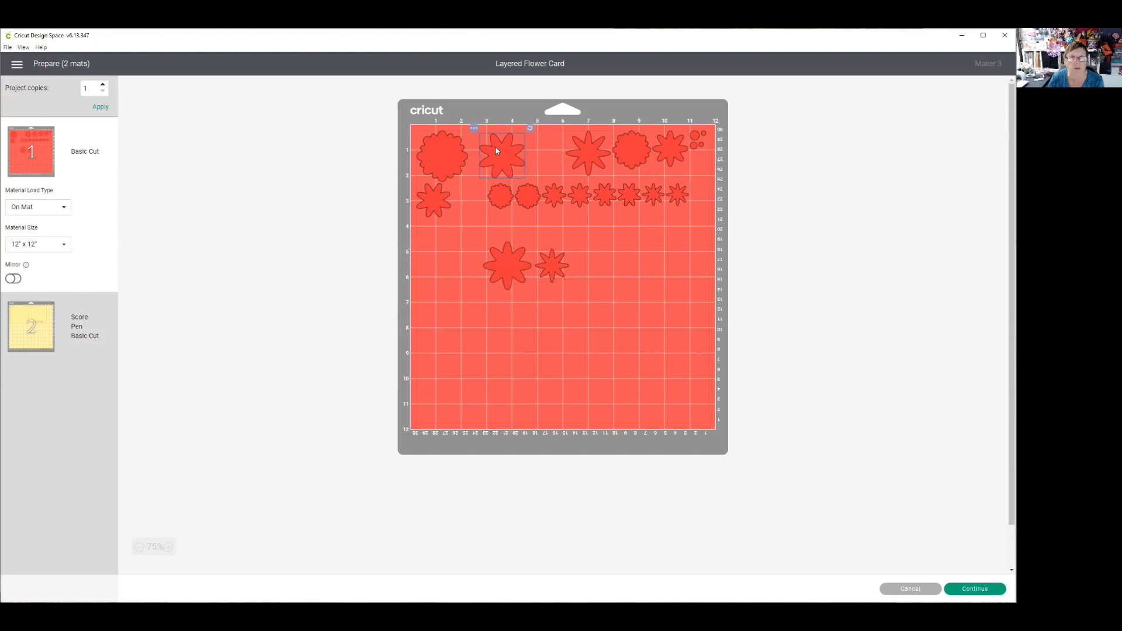
left_click_drag(579, 153, 545, 153)
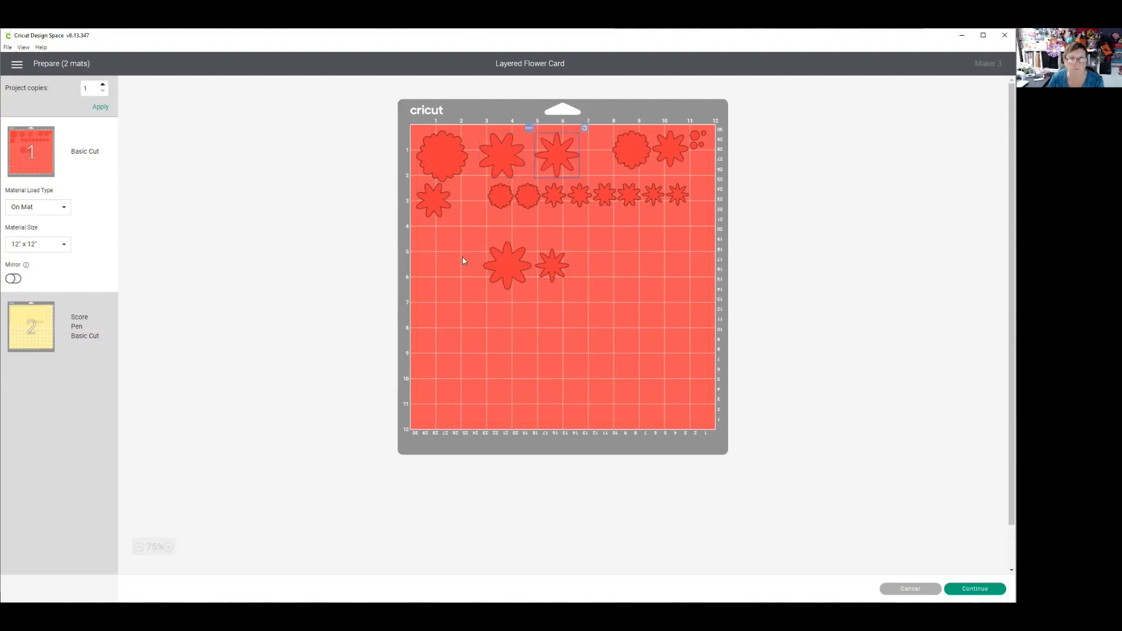
left_click_drag(506, 266, 482, 262)
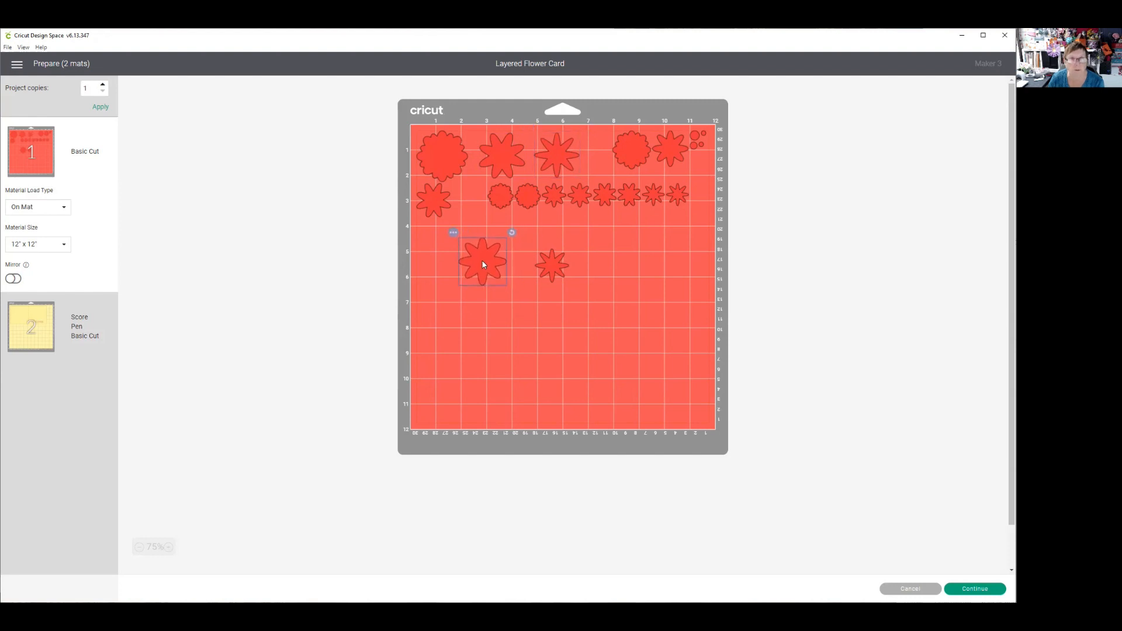